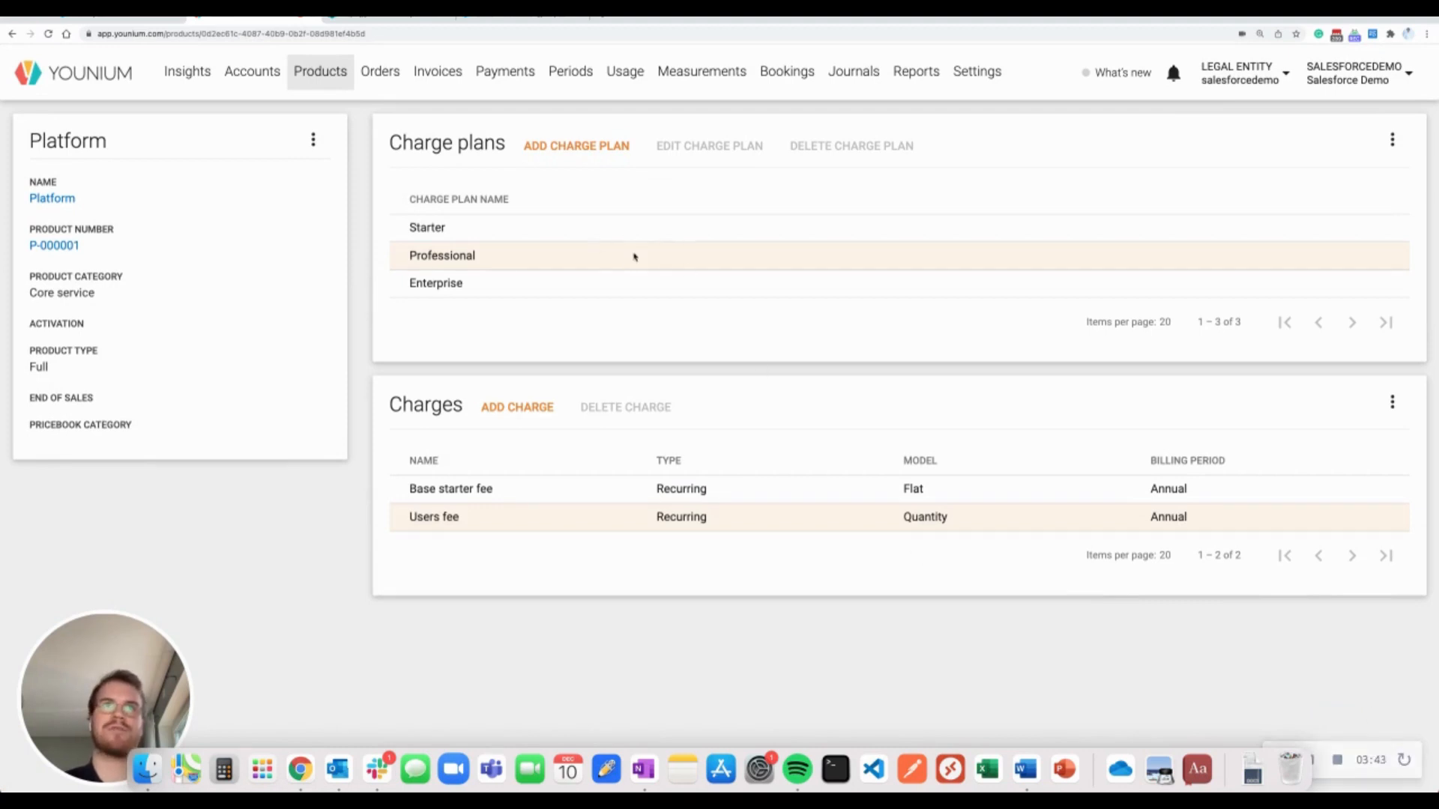
Review the Platform product's Starter and Professional charge plans and their charges
{"action": "left_click", "coordinate": [585, 238]}
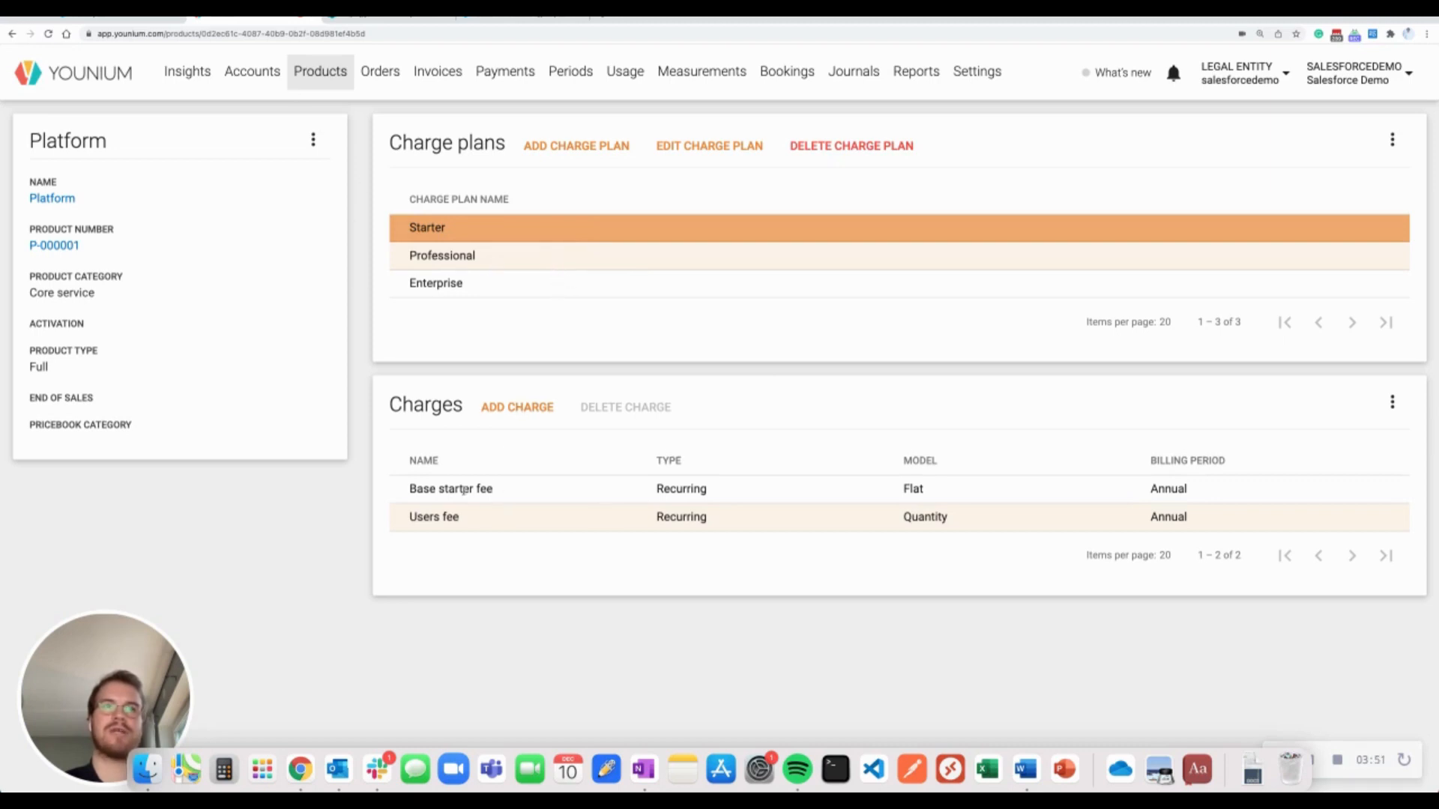
{"action": "left_click", "coordinate": [511, 262]}
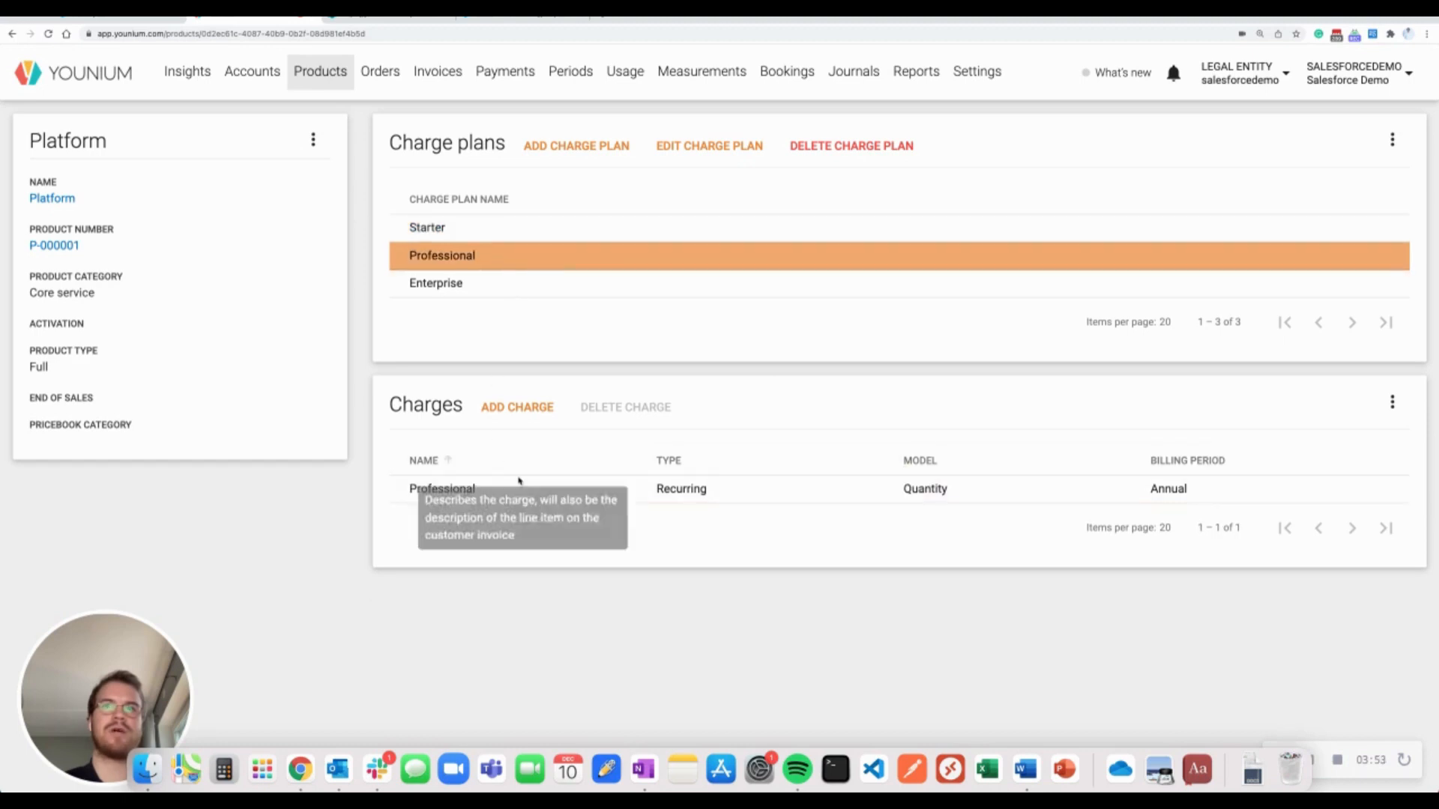
{"action": "left_click", "coordinate": [536, 488]}
{"action": "scroll", "coordinate": [742, 613], "scroll_direction": "down", "scroll_amount": 2}
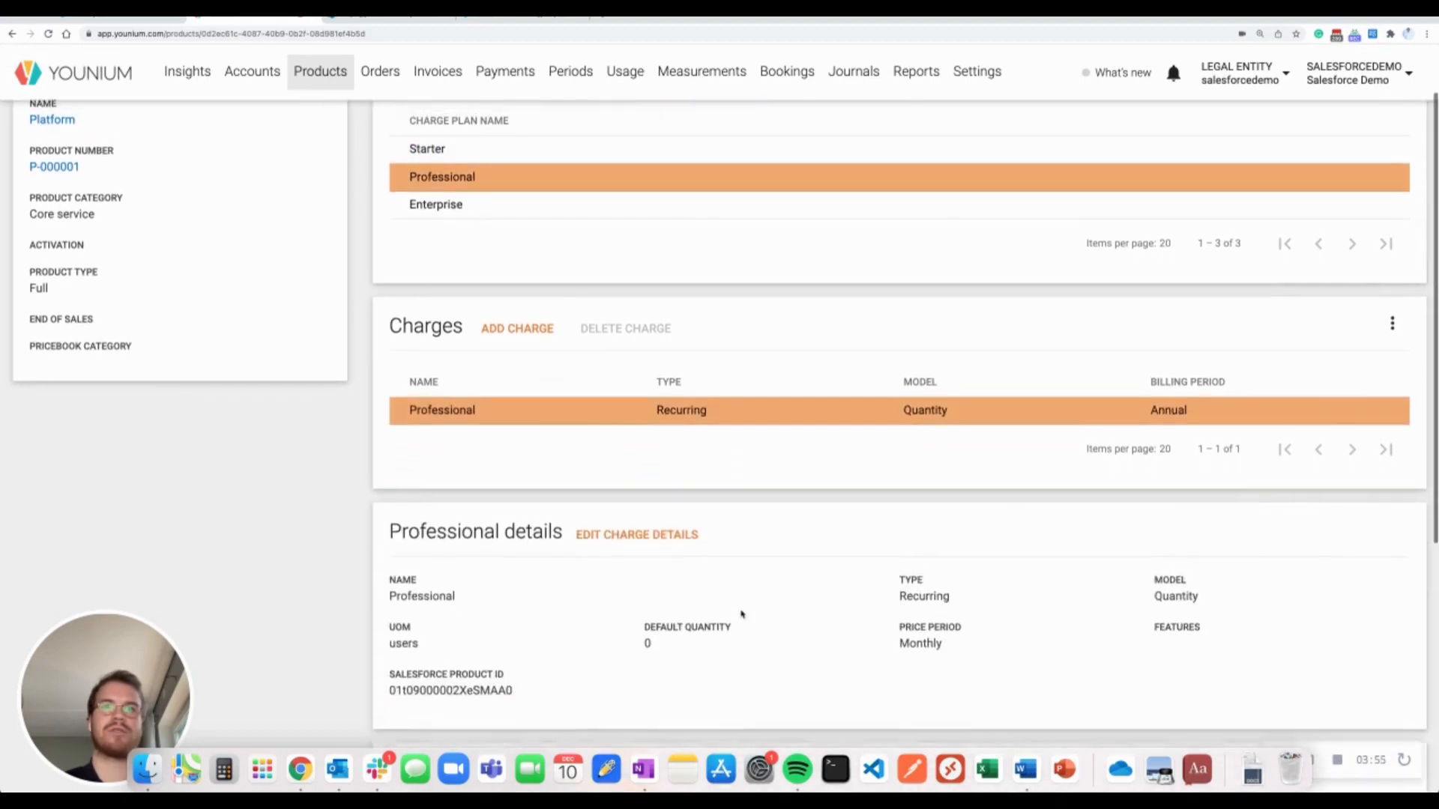
{"action": "scroll", "coordinate": [572, 672], "scroll_direction": "up", "scroll_amount": 2}
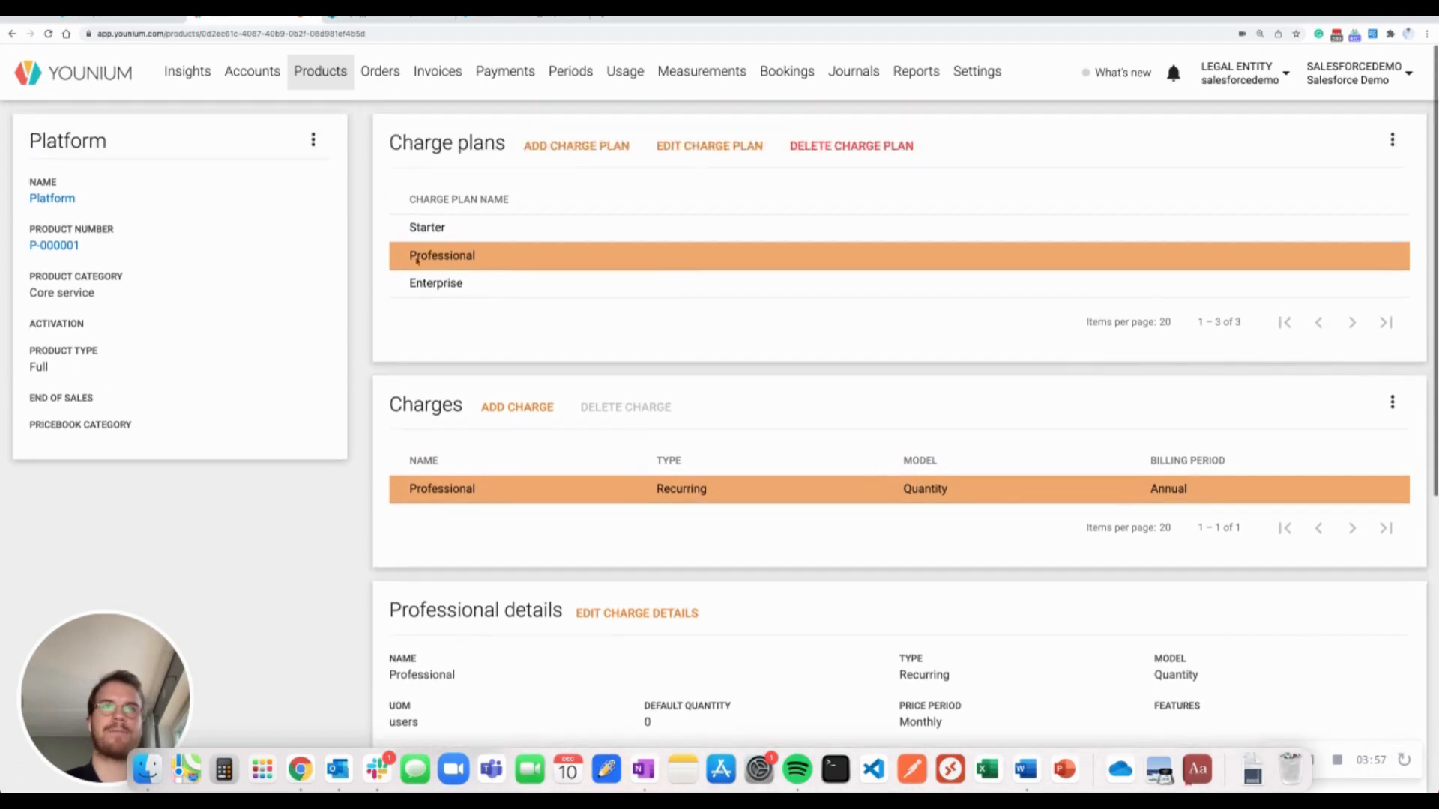
Open the Add-ons product and check Feature X (200 EUR) and Feature Y (250 EUR) pricing
{"action": "left_click", "coordinate": [333, 76]}
{"action": "left_click", "coordinate": [88, 266]}
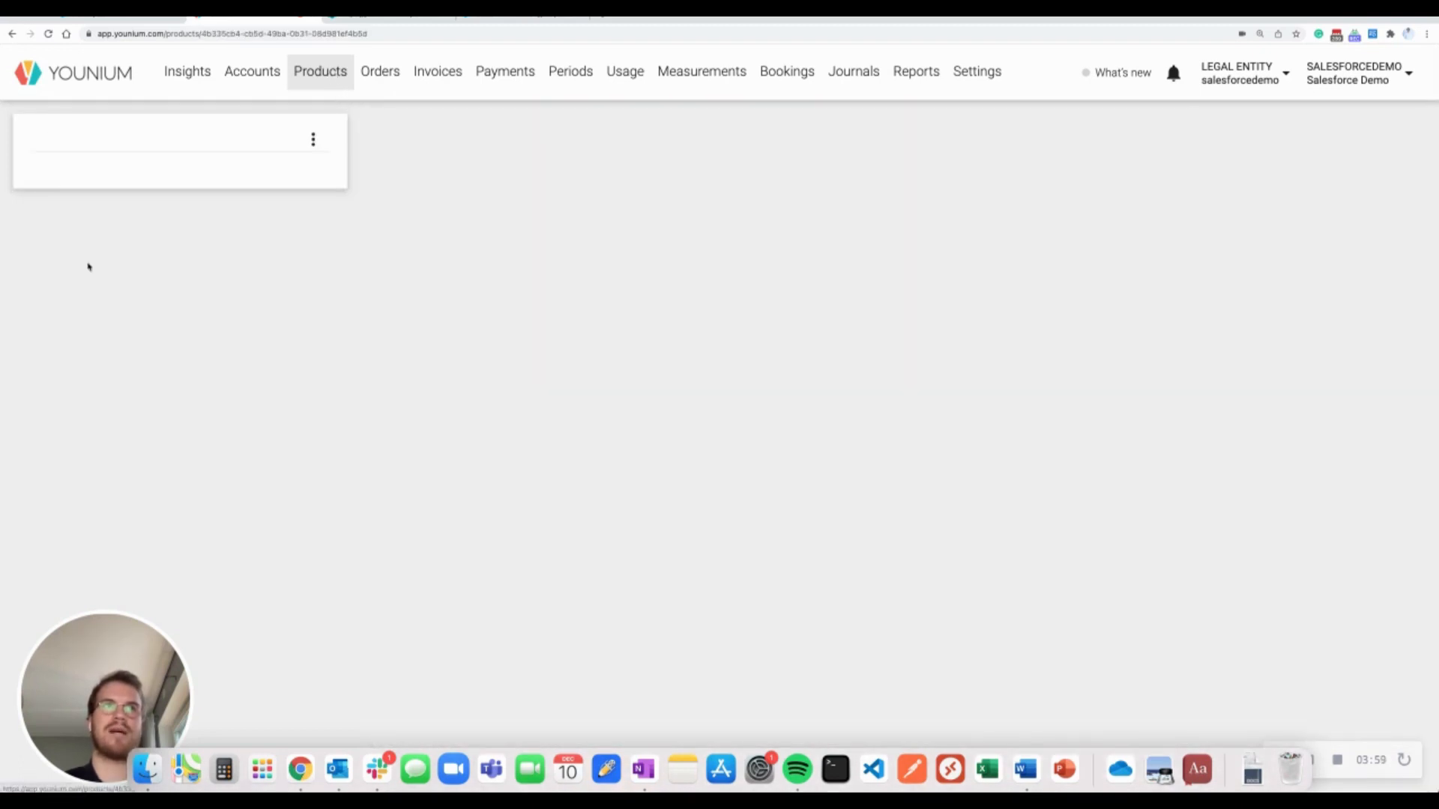
{"action": "left_click", "coordinate": [487, 228]}
{"action": "scroll", "coordinate": [552, 285], "scroll_direction": "down", "scroll_amount": 1}
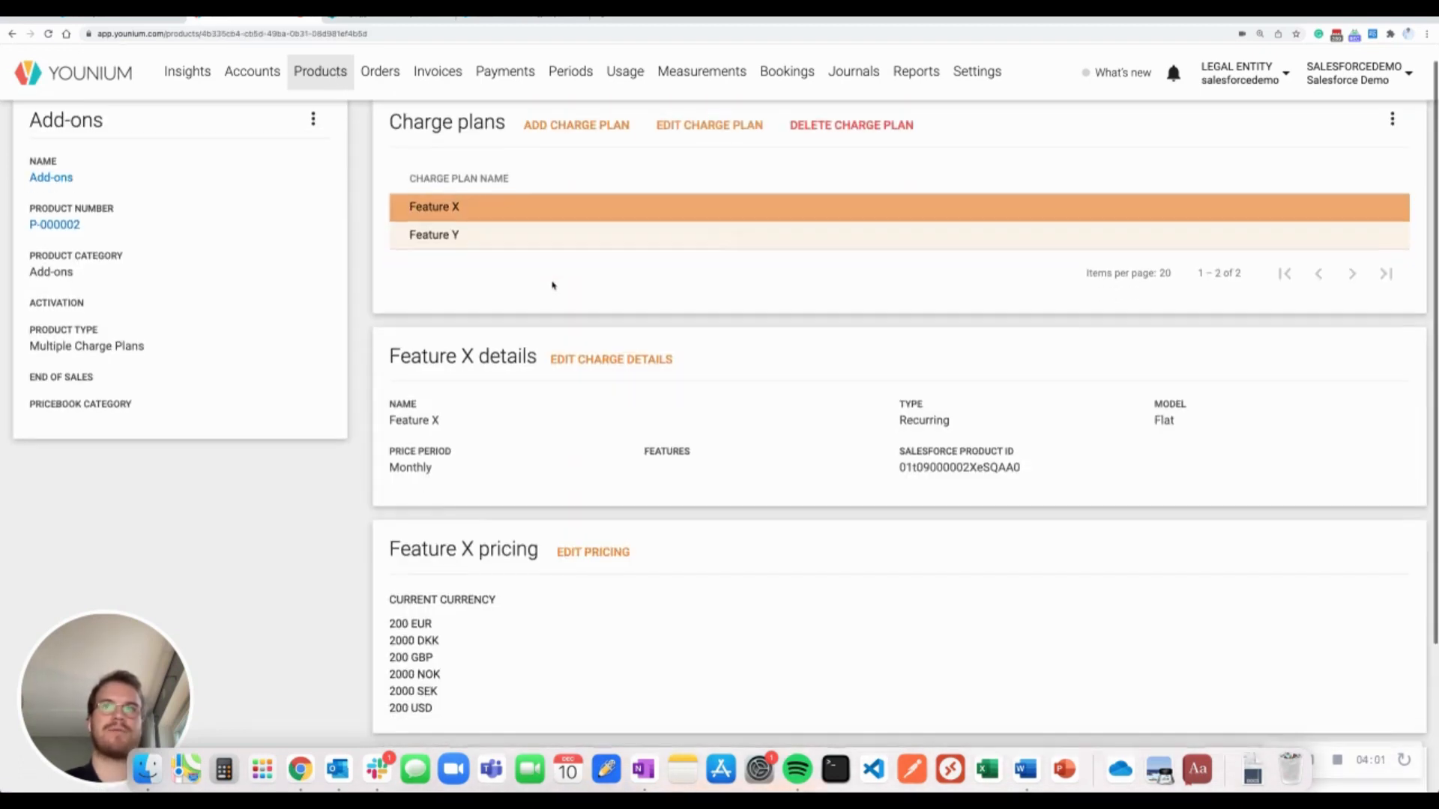
{"action": "left_click", "coordinate": [533, 252]}
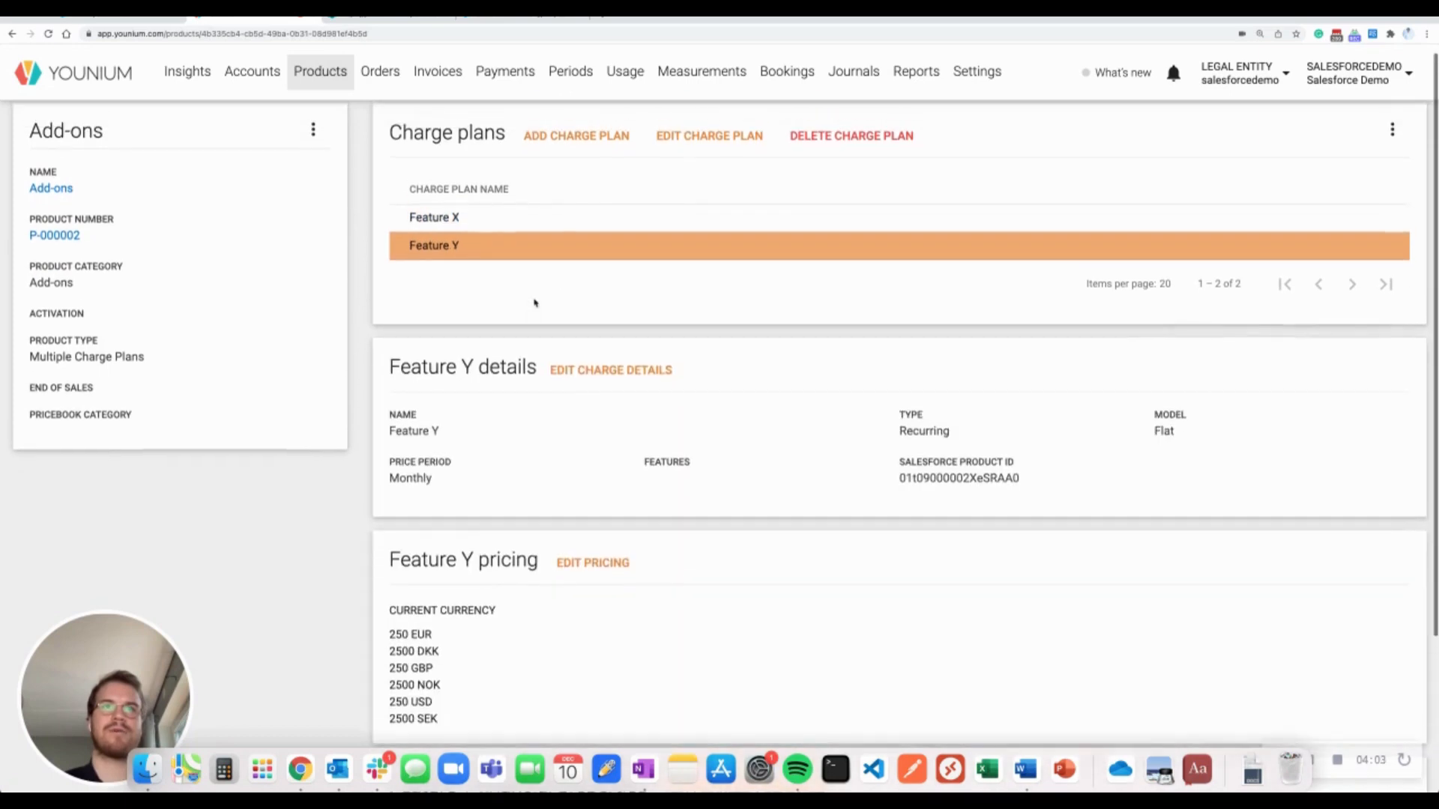
{"action": "scroll", "coordinate": [533, 305], "scroll_direction": "up", "scroll_amount": 1}
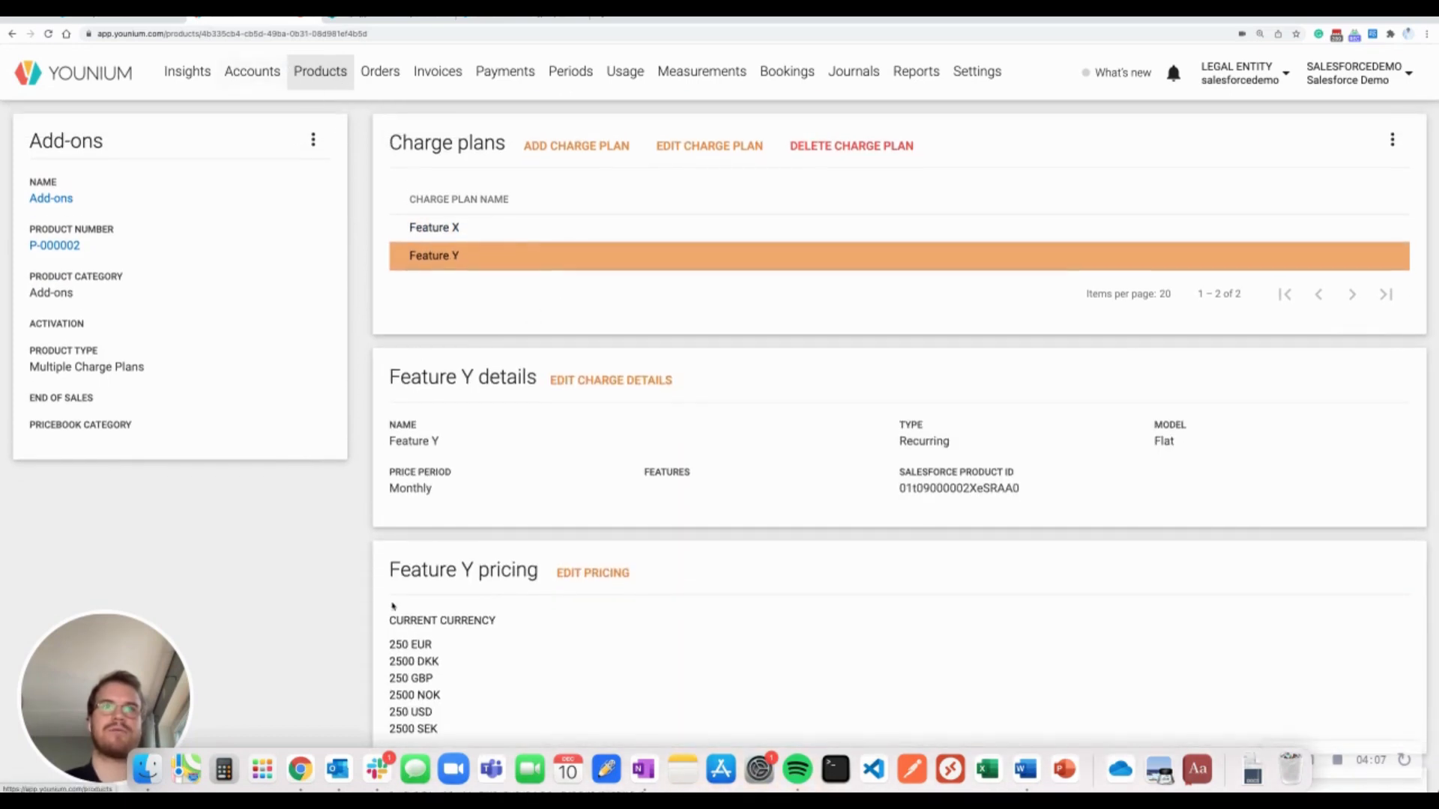
{"action": "triple_click", "coordinate": [428, 649]}
{"action": "left_click", "coordinate": [432, 648]}
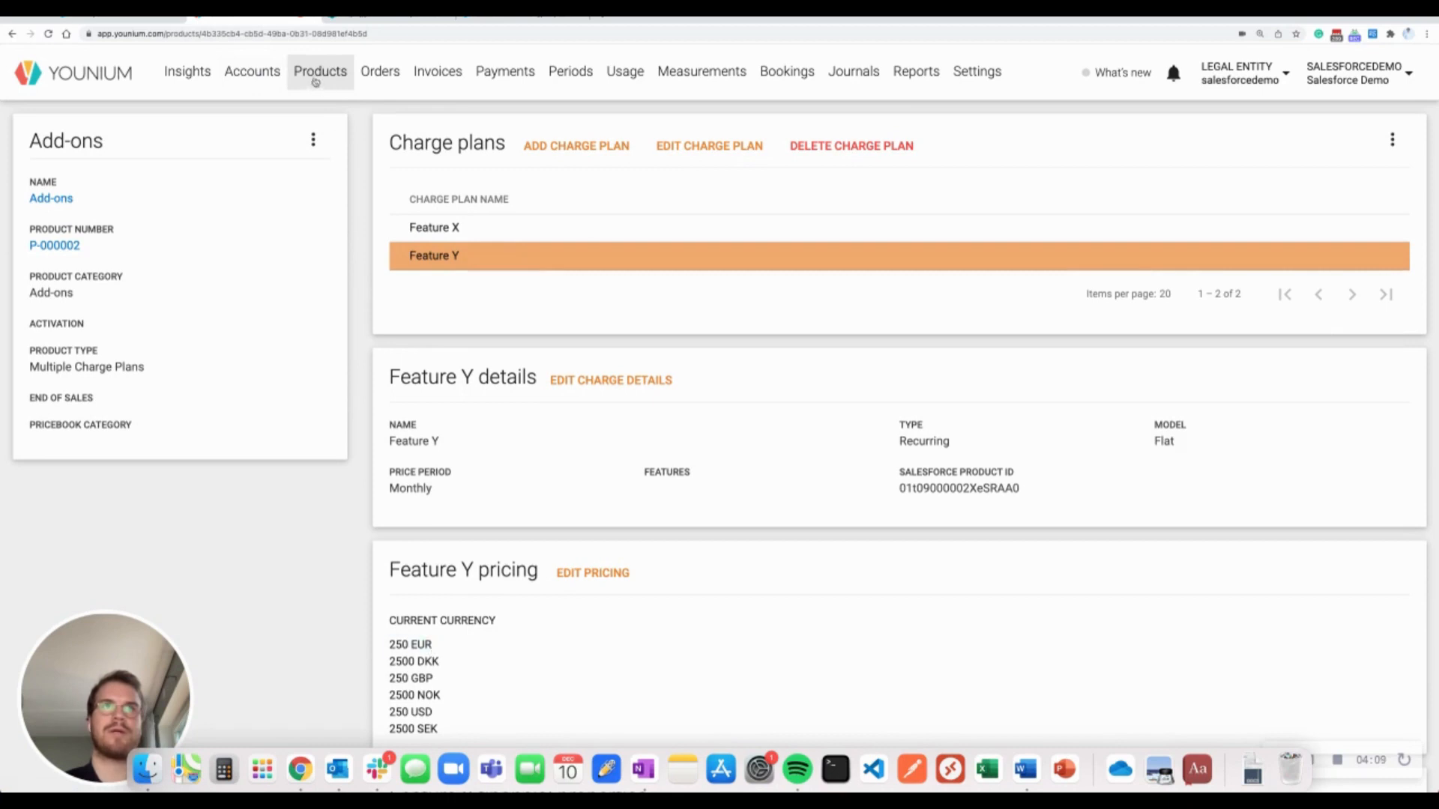
Inspect the Implementation starter, professional and enterprise (10000 EUR) plans, then switch to Salesforce
{"action": "left_click", "coordinate": [334, 73]}
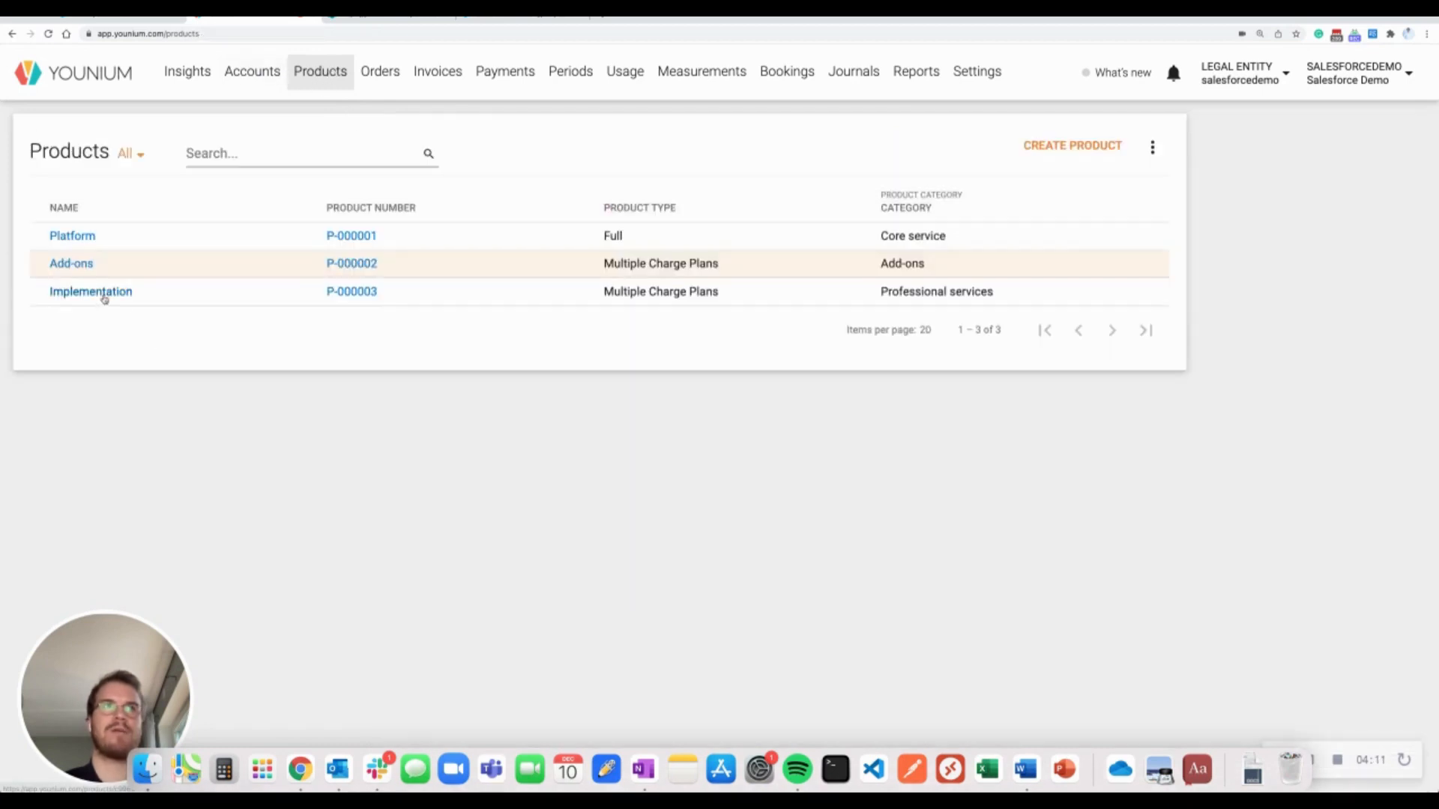
{"action": "left_click", "coordinate": [103, 297]}
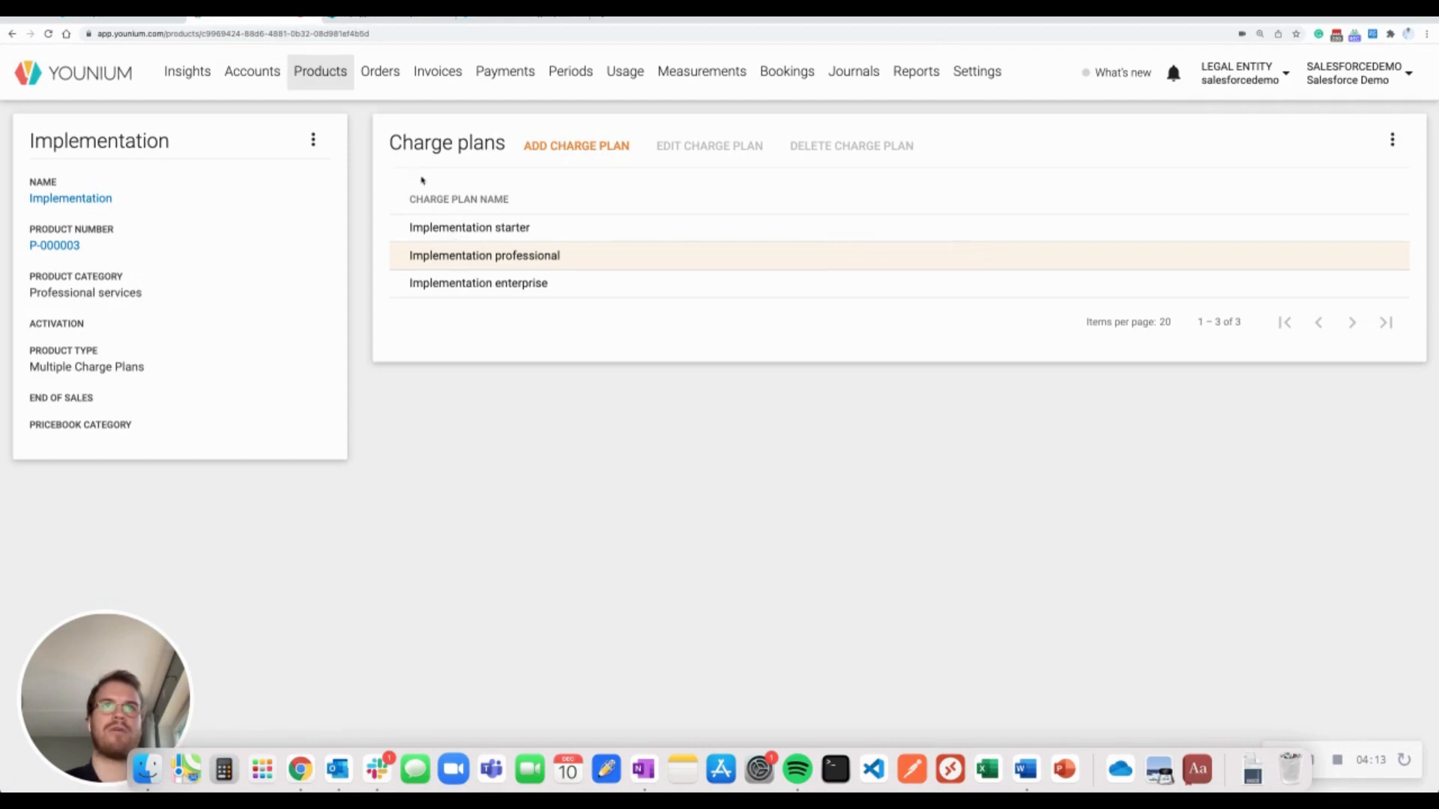
{"action": "left_click", "coordinate": [577, 238]}
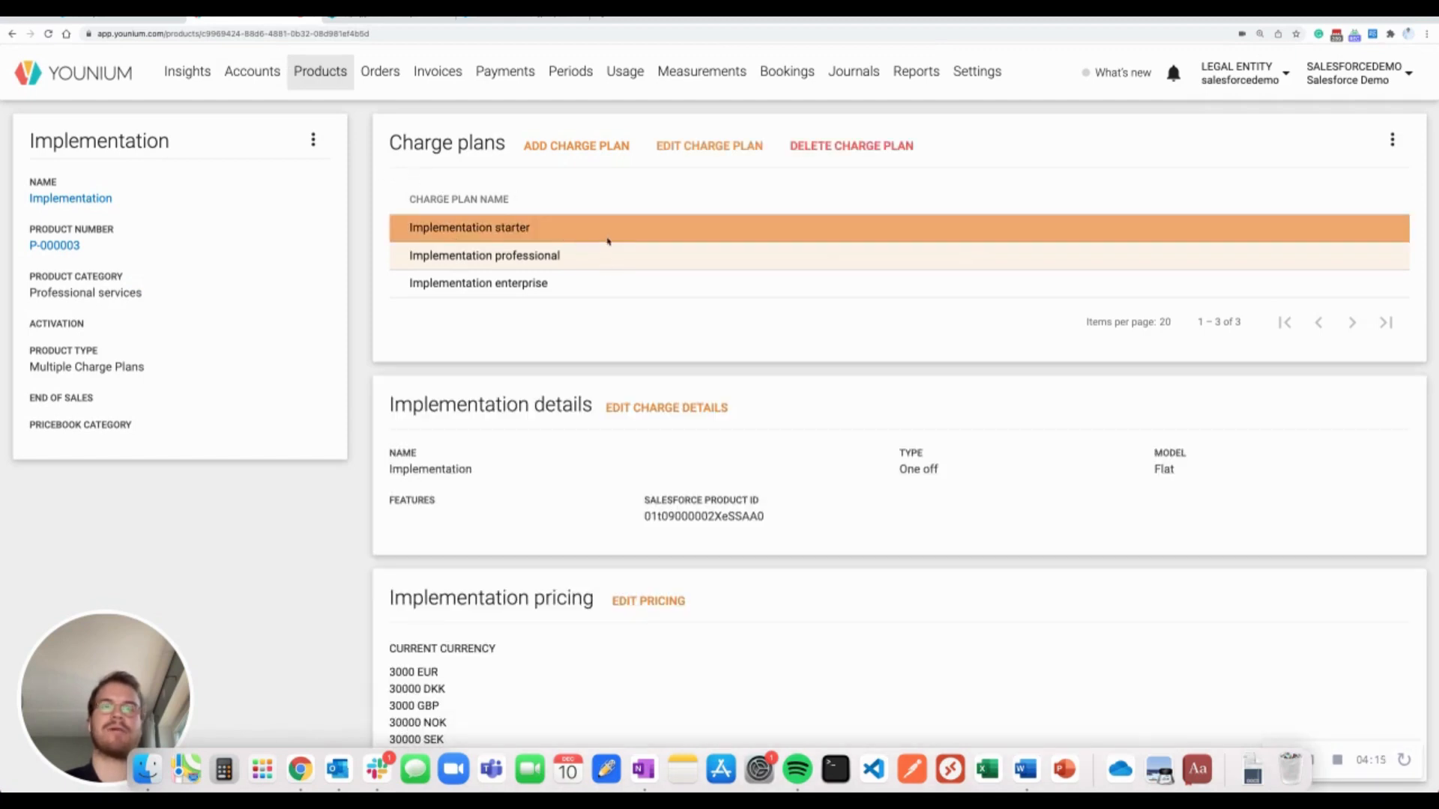
{"action": "scroll", "coordinate": [608, 248], "scroll_direction": "down", "scroll_amount": 1}
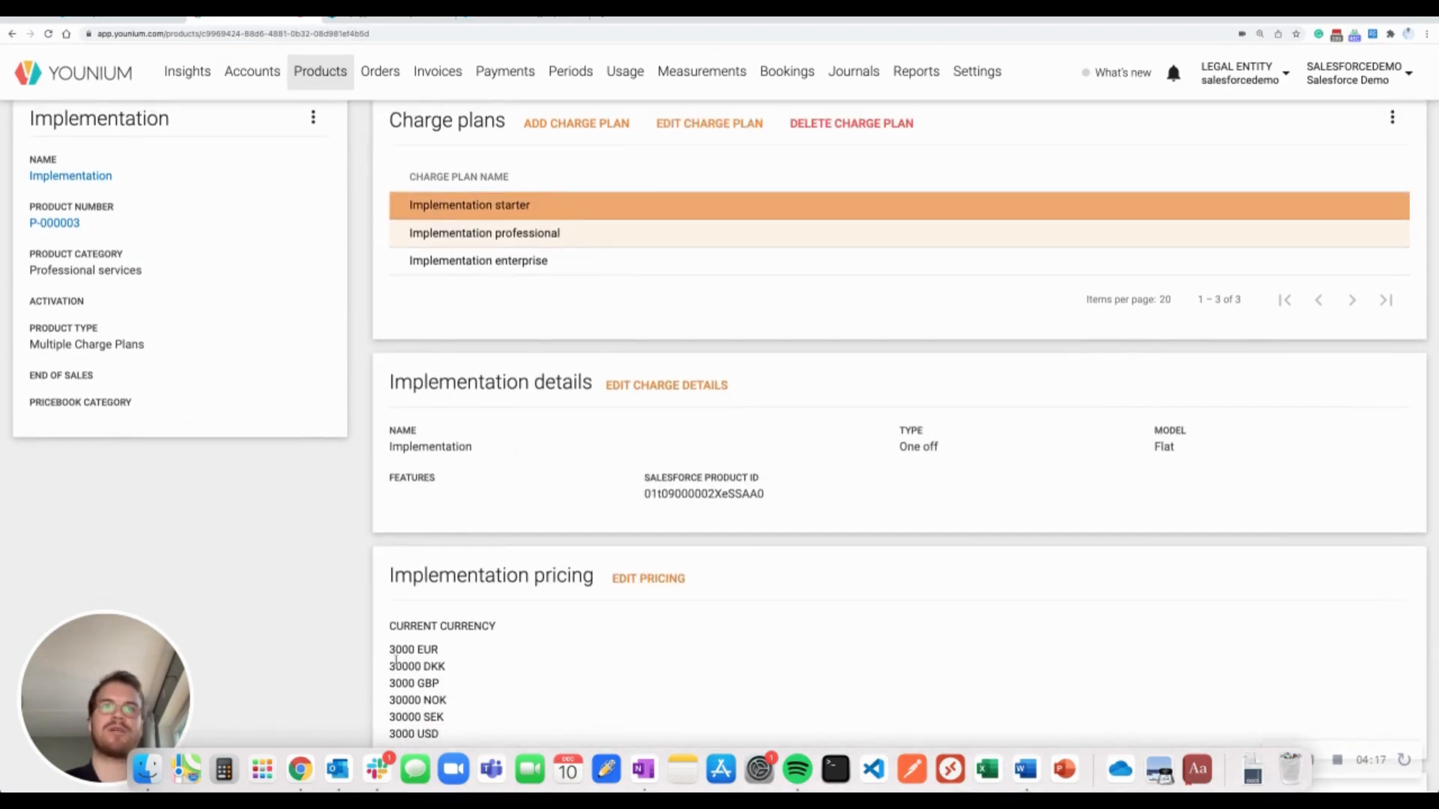
{"action": "left_click", "coordinate": [623, 238]}
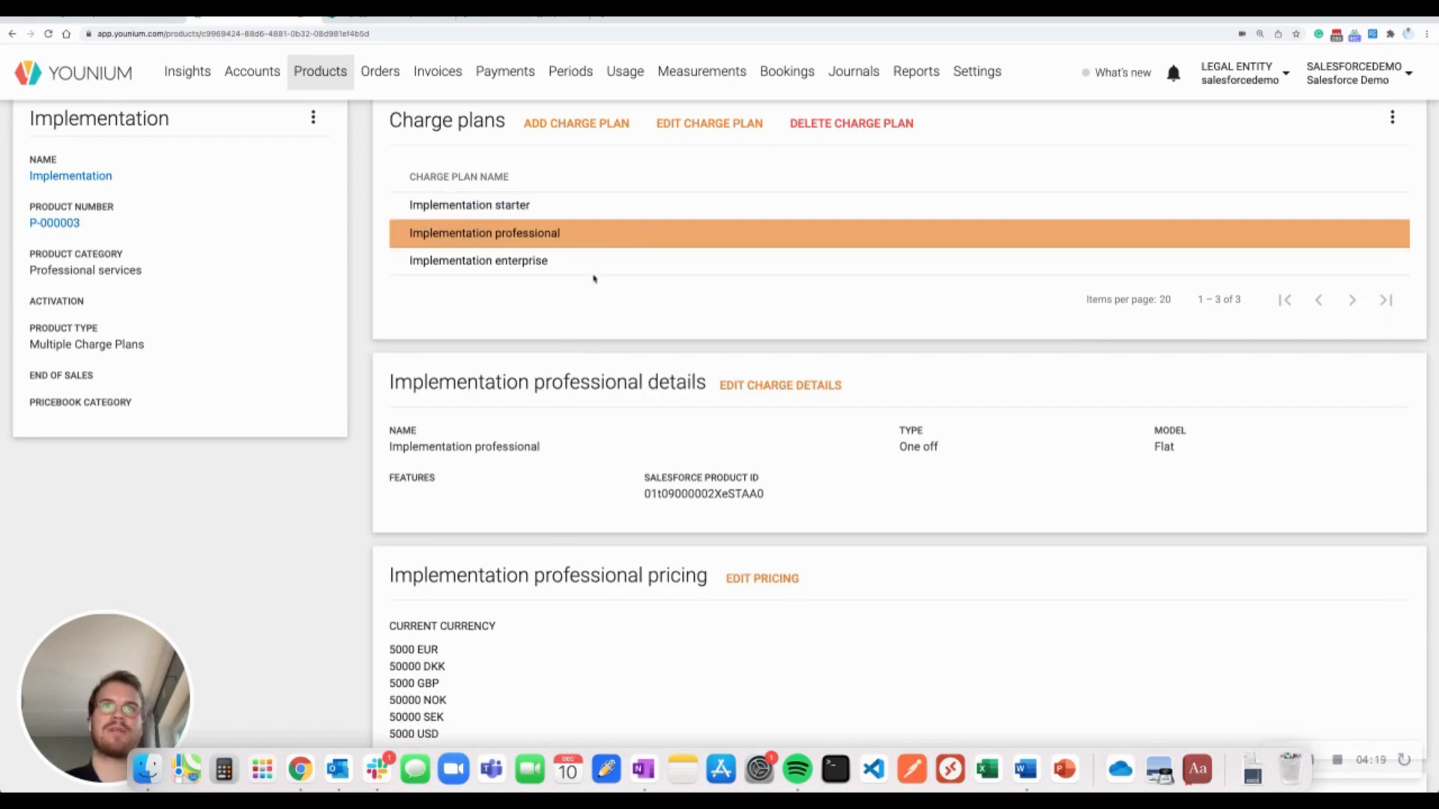
{"action": "left_click", "coordinate": [594, 266]}
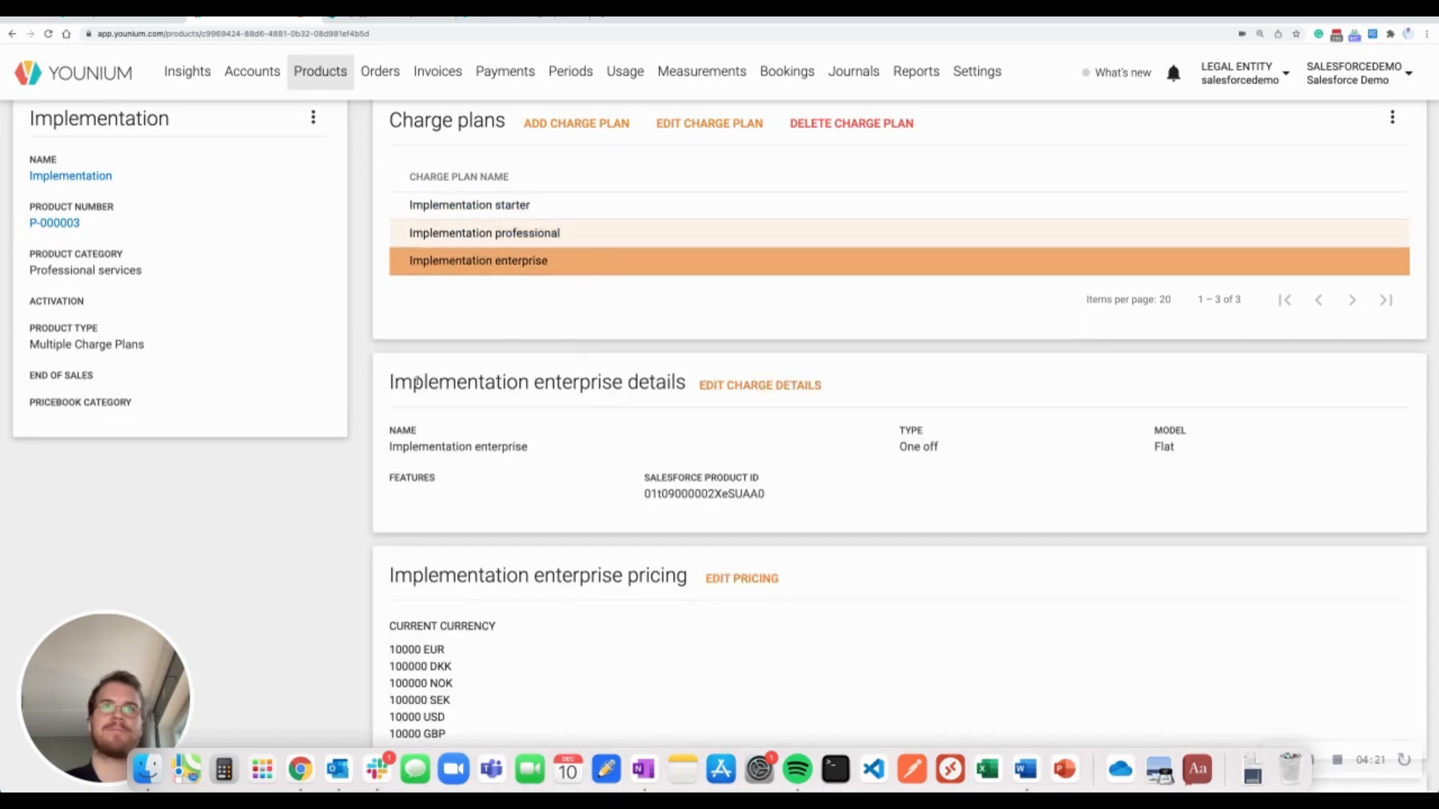
{"action": "scroll", "coordinate": [366, 342], "scroll_direction": "up", "scroll_amount": 1}
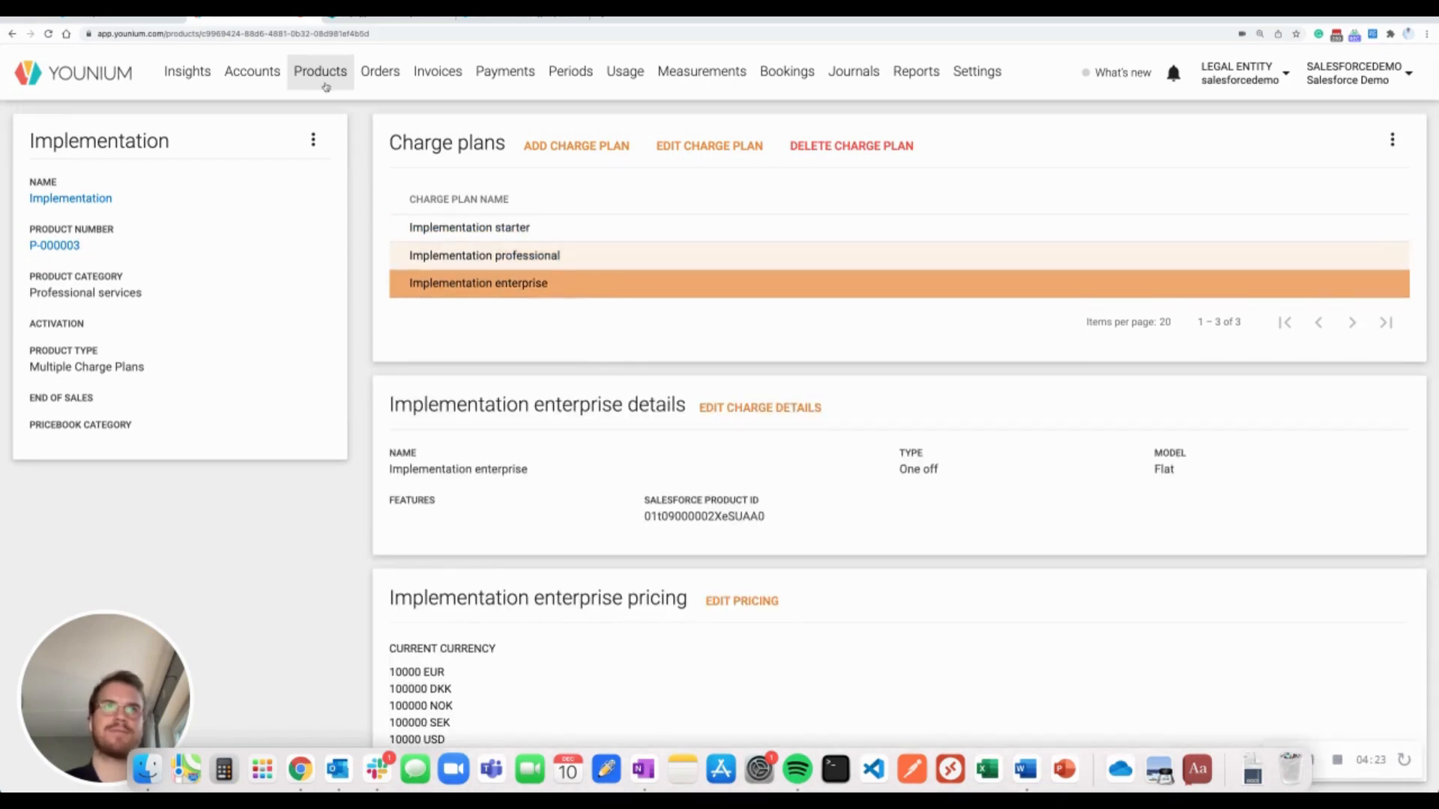
{"action": "left_click", "coordinate": [324, 82]}
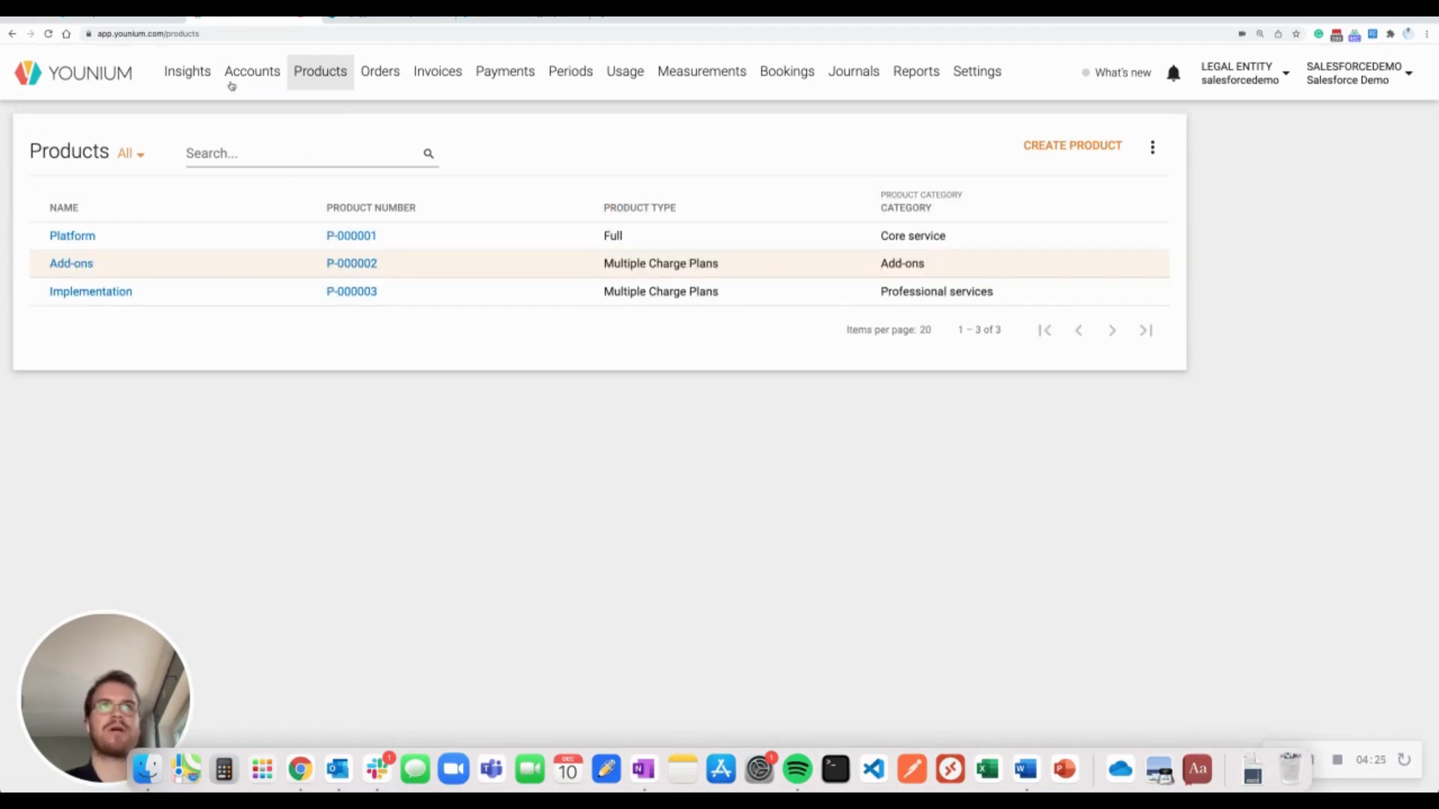
{"action": "left_click", "coordinate": [142, 18]}
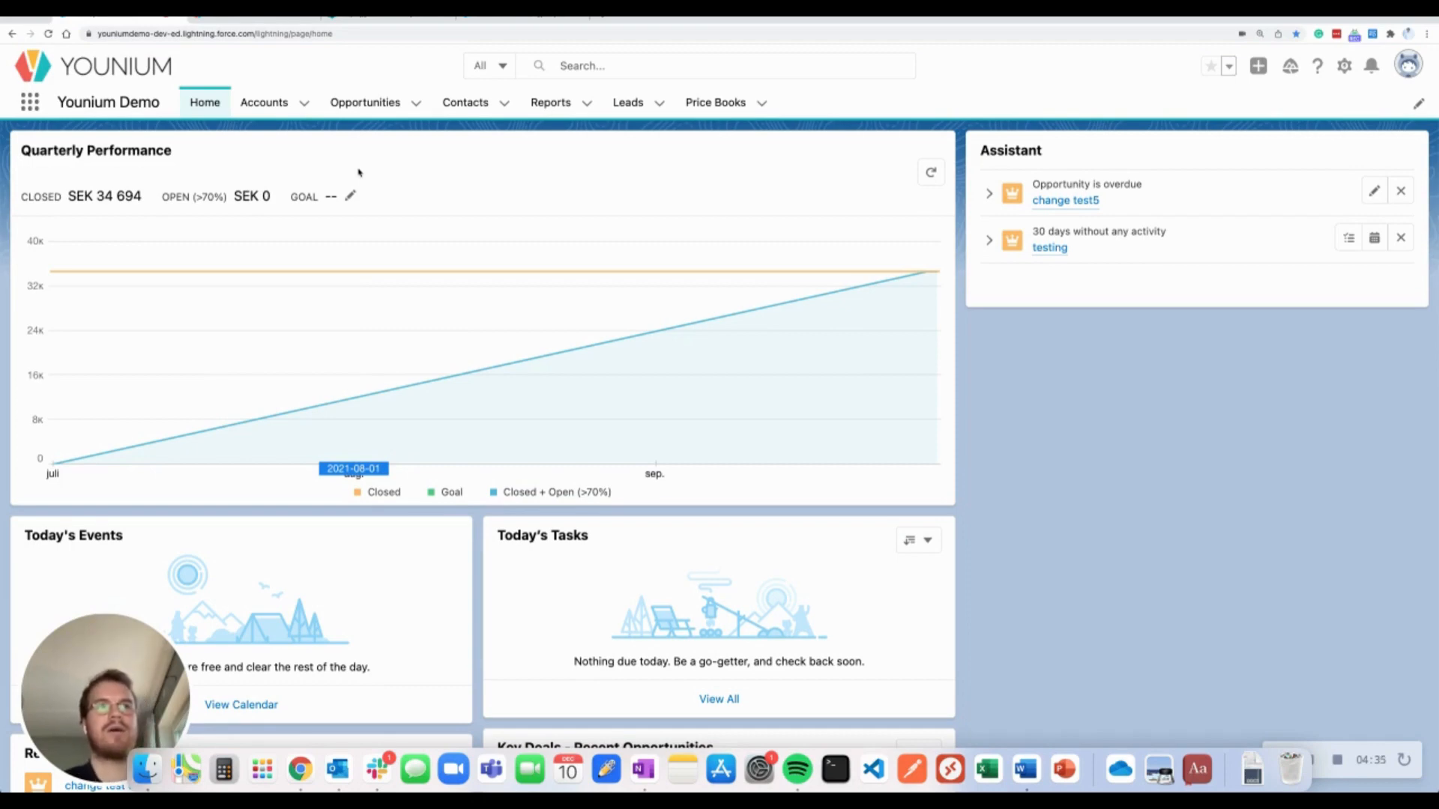
Open the Accounts list in Salesforce
{"action": "left_click", "coordinate": [272, 111]}
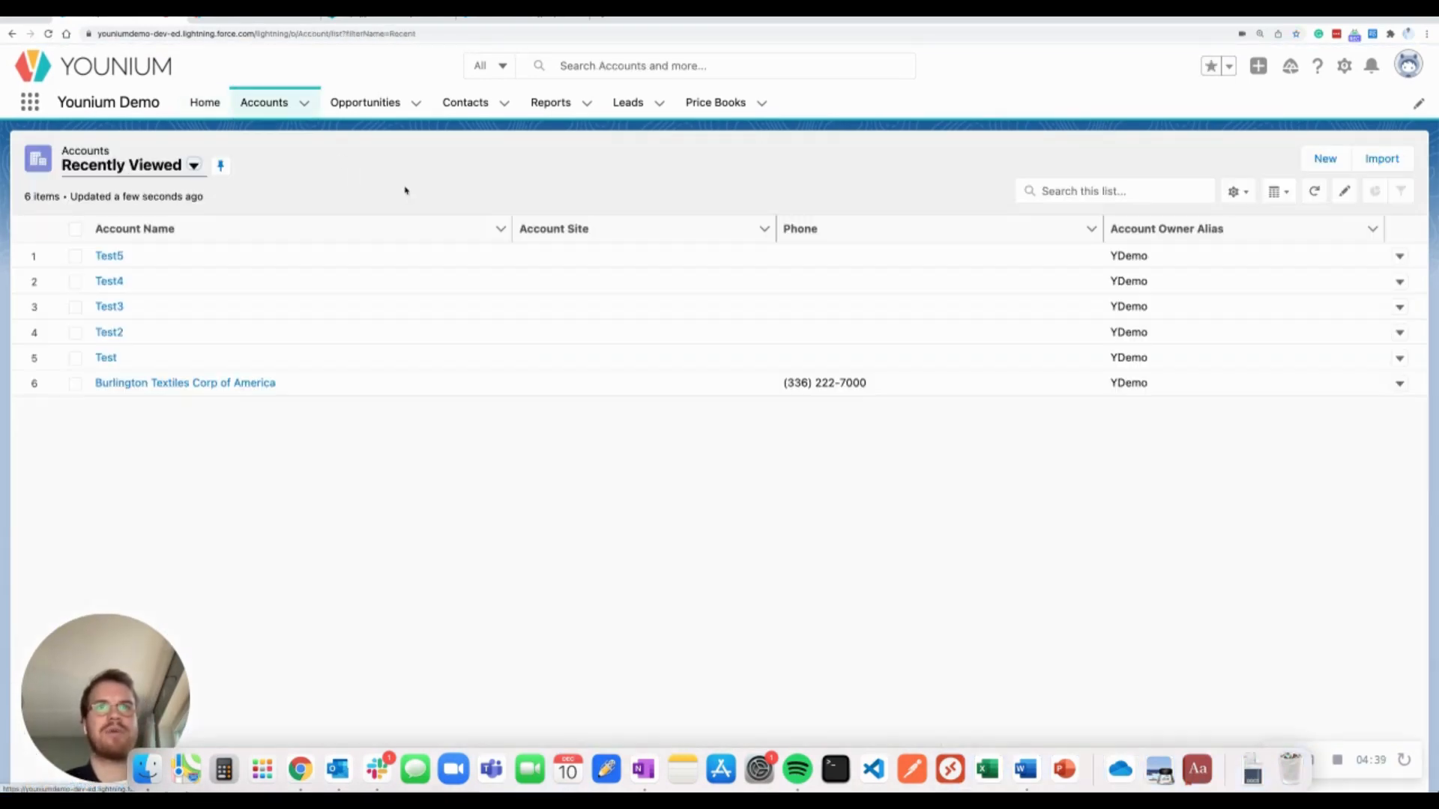
Start a new account named Test6 with account currency EUR - Euro
{"action": "left_click", "coordinate": [1323, 160]}
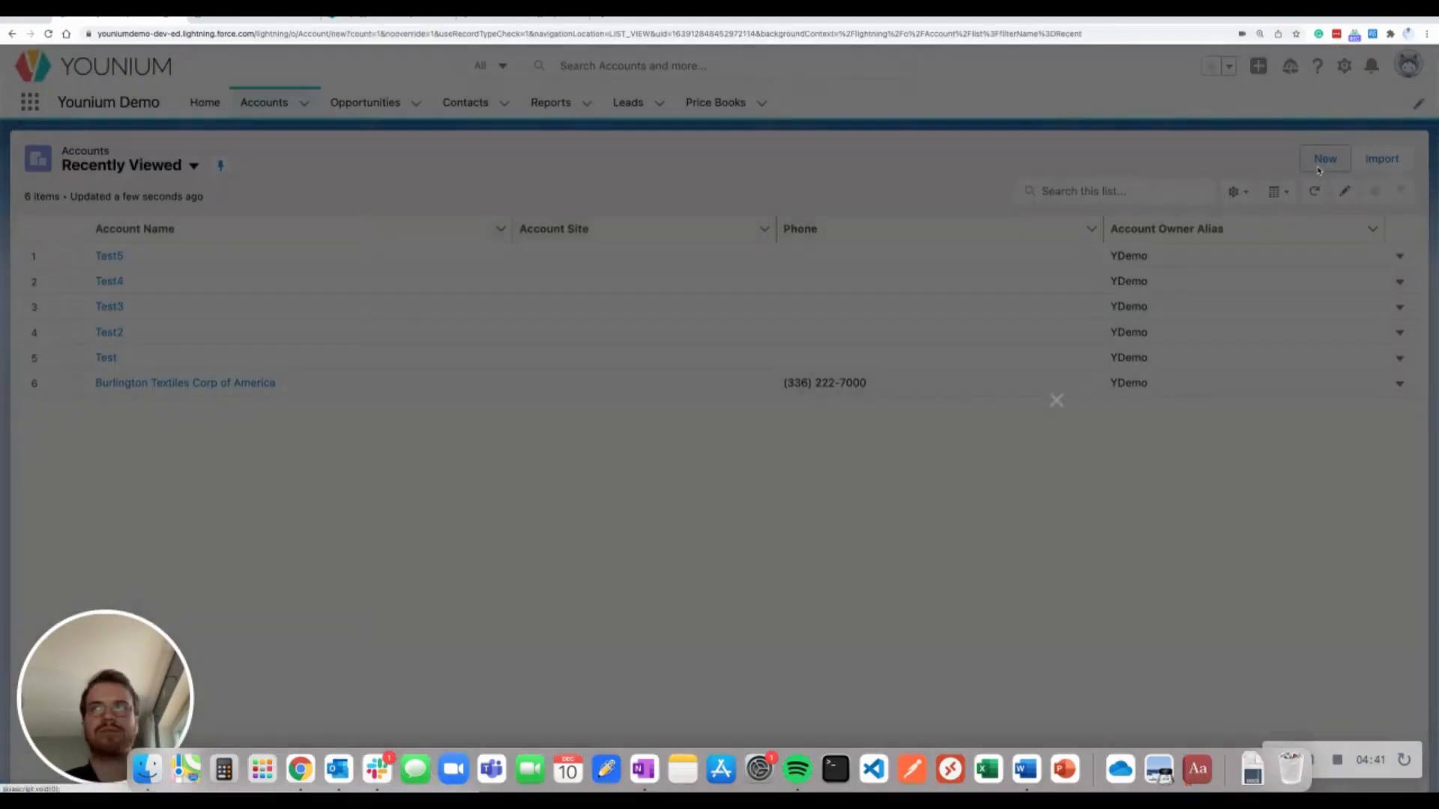
{"action": "left_click", "coordinate": [501, 257]}
{"action": "type", "text": "Te"}
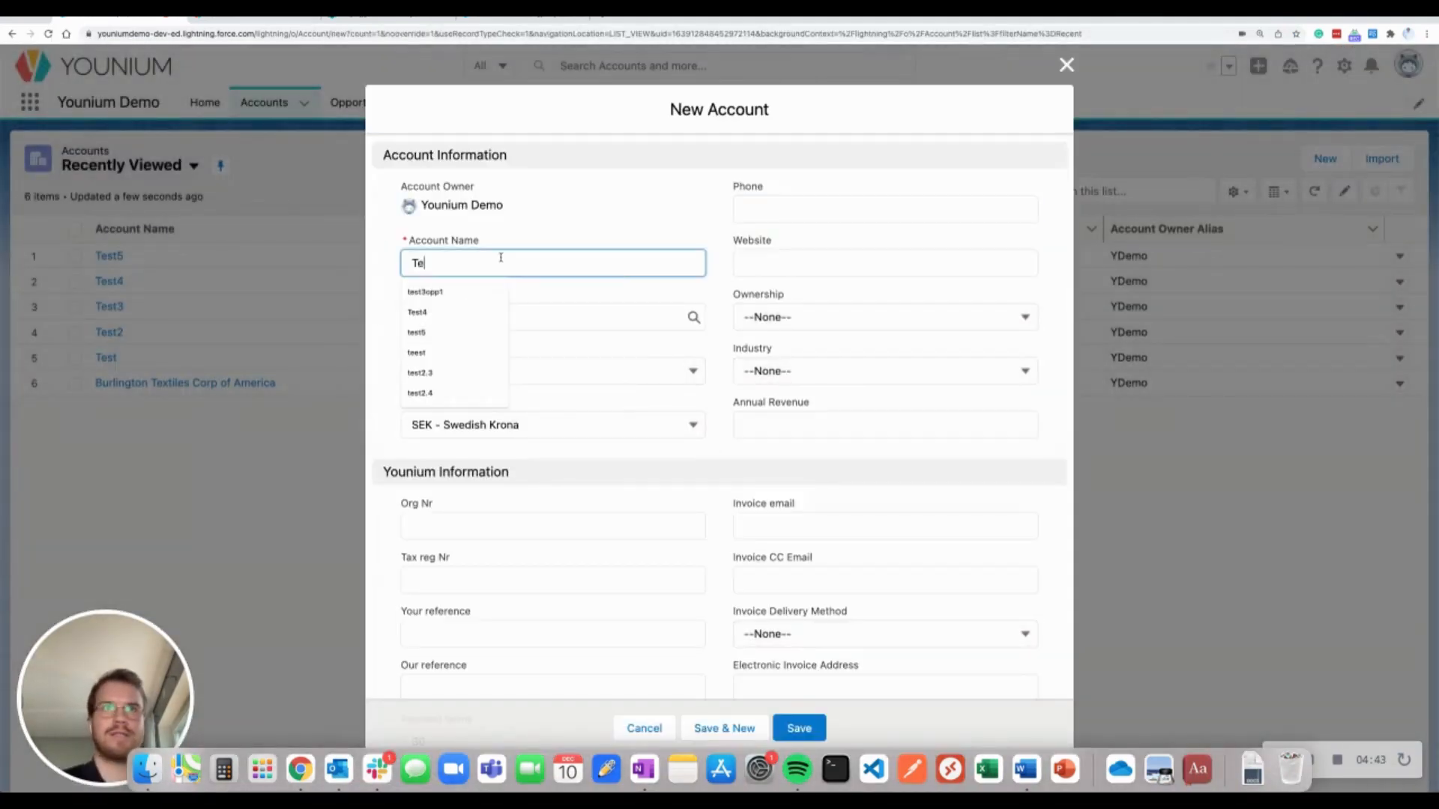
{"action": "type", "text": "st"}
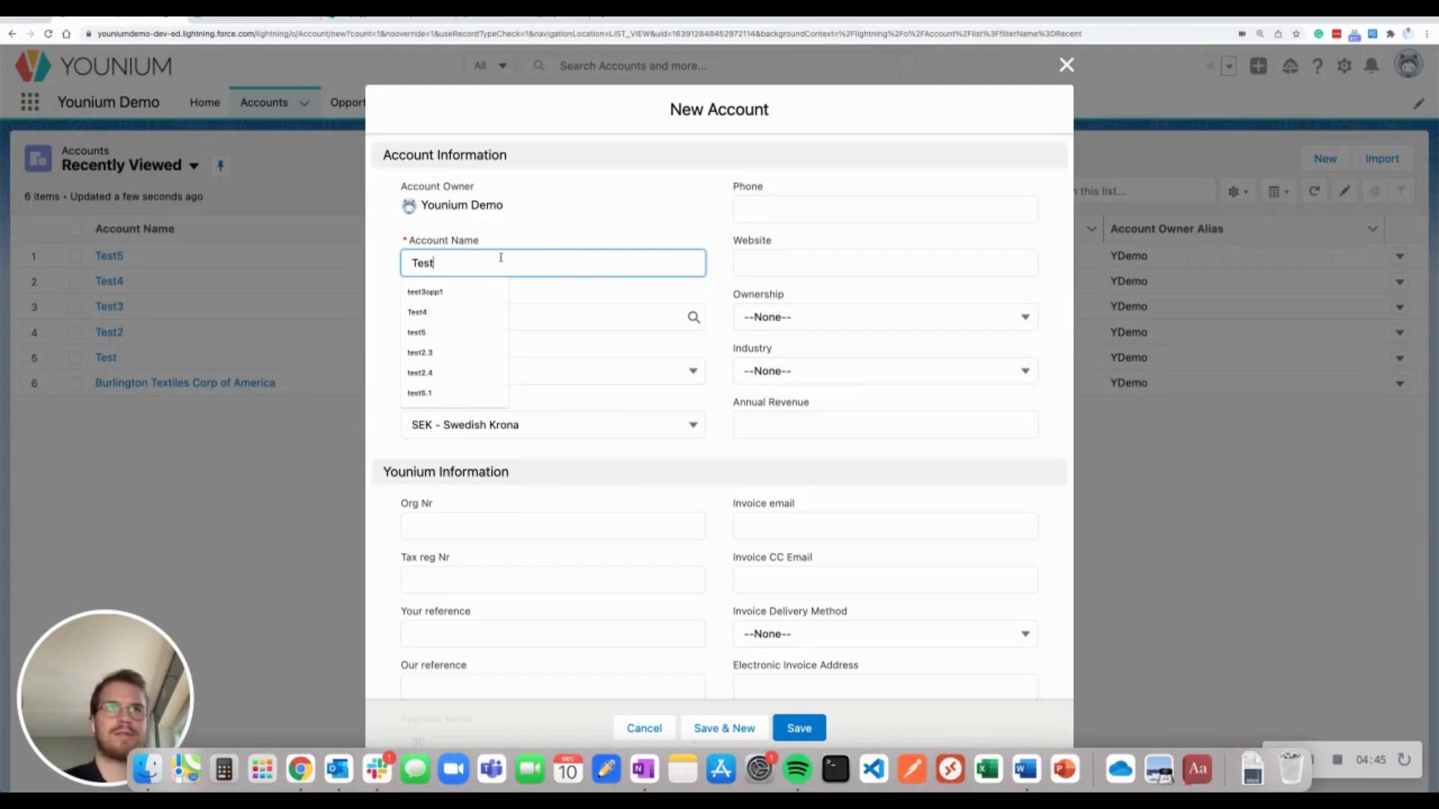
{"action": "type", "text": "6"}
{"action": "left_click", "coordinate": [635, 231]}
{"action": "scroll", "coordinate": [694, 259], "scroll_direction": "down", "scroll_amount": 1}
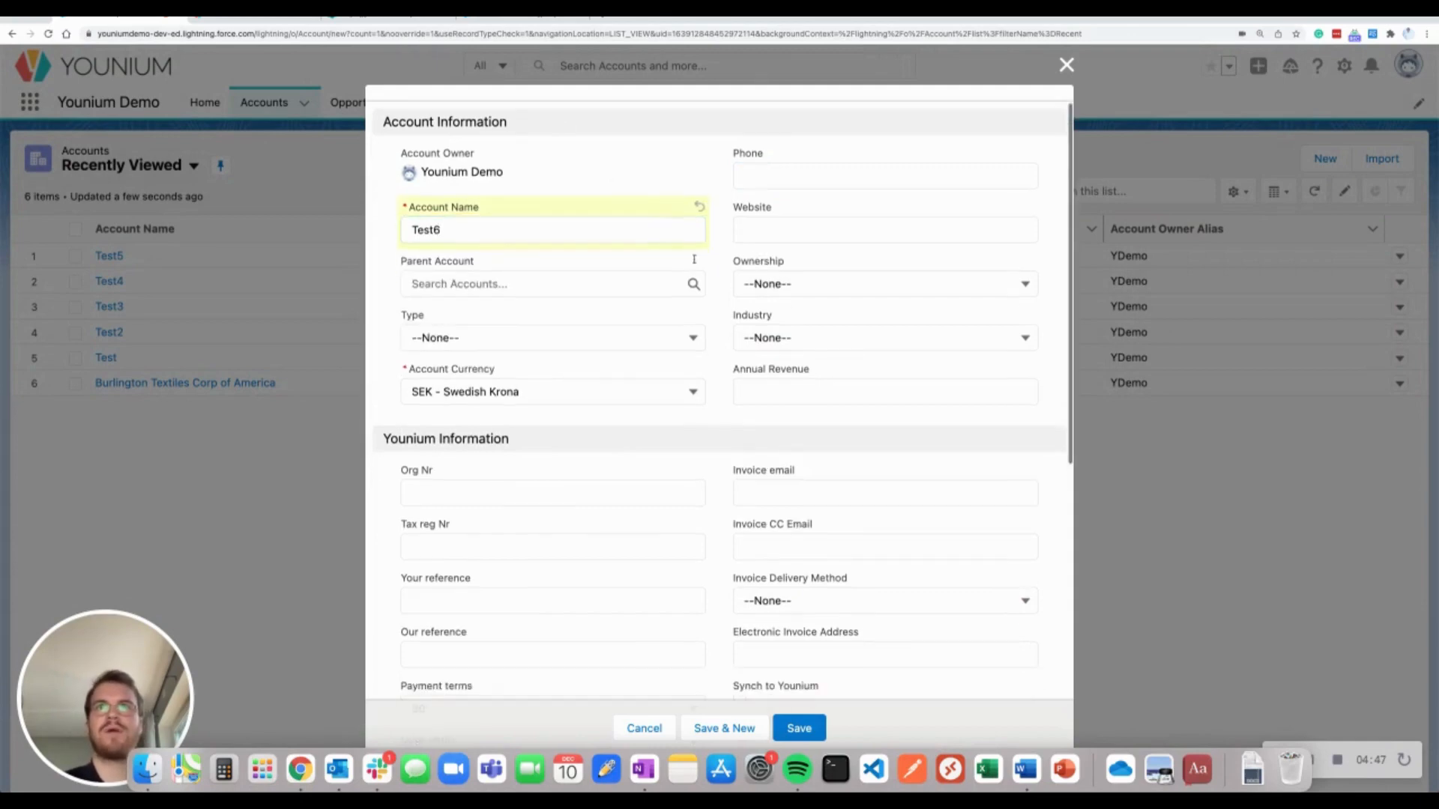
{"action": "scroll", "coordinate": [694, 262], "scroll_direction": "down", "scroll_amount": 1}
{"action": "left_click", "coordinate": [667, 369]}
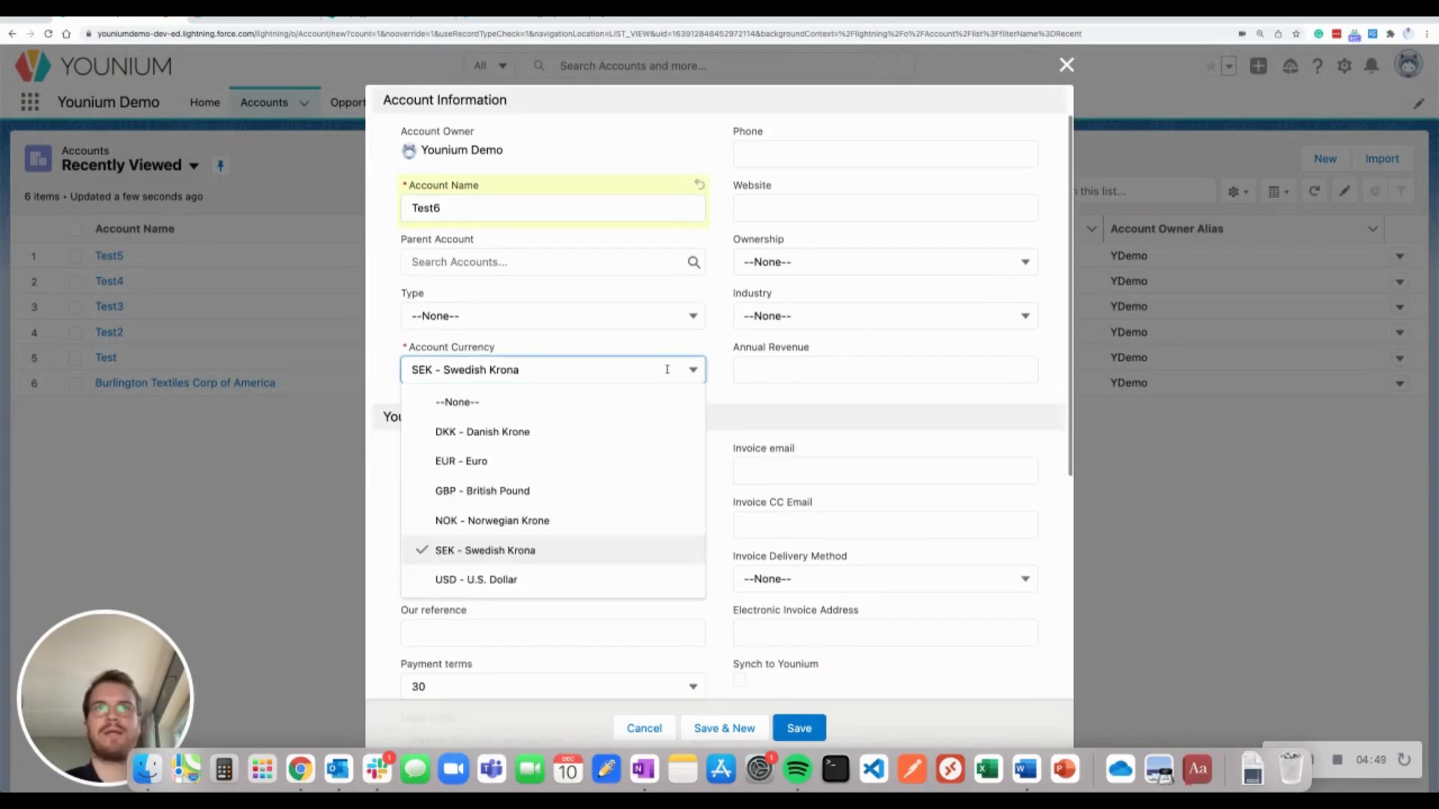
{"action": "left_click", "coordinate": [612, 460]}
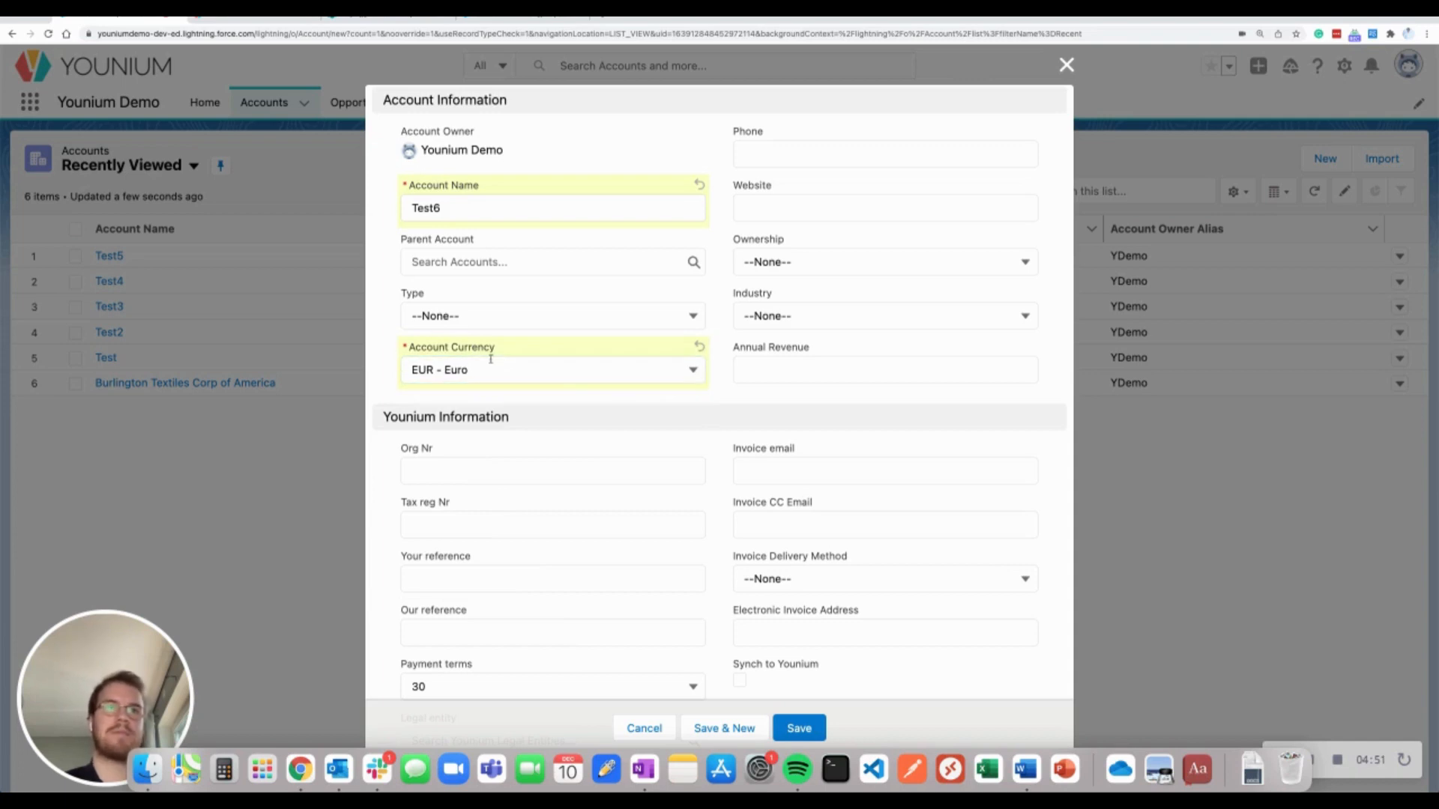
{"action": "scroll", "coordinate": [670, 364], "scroll_direction": "down", "scroll_amount": 1}
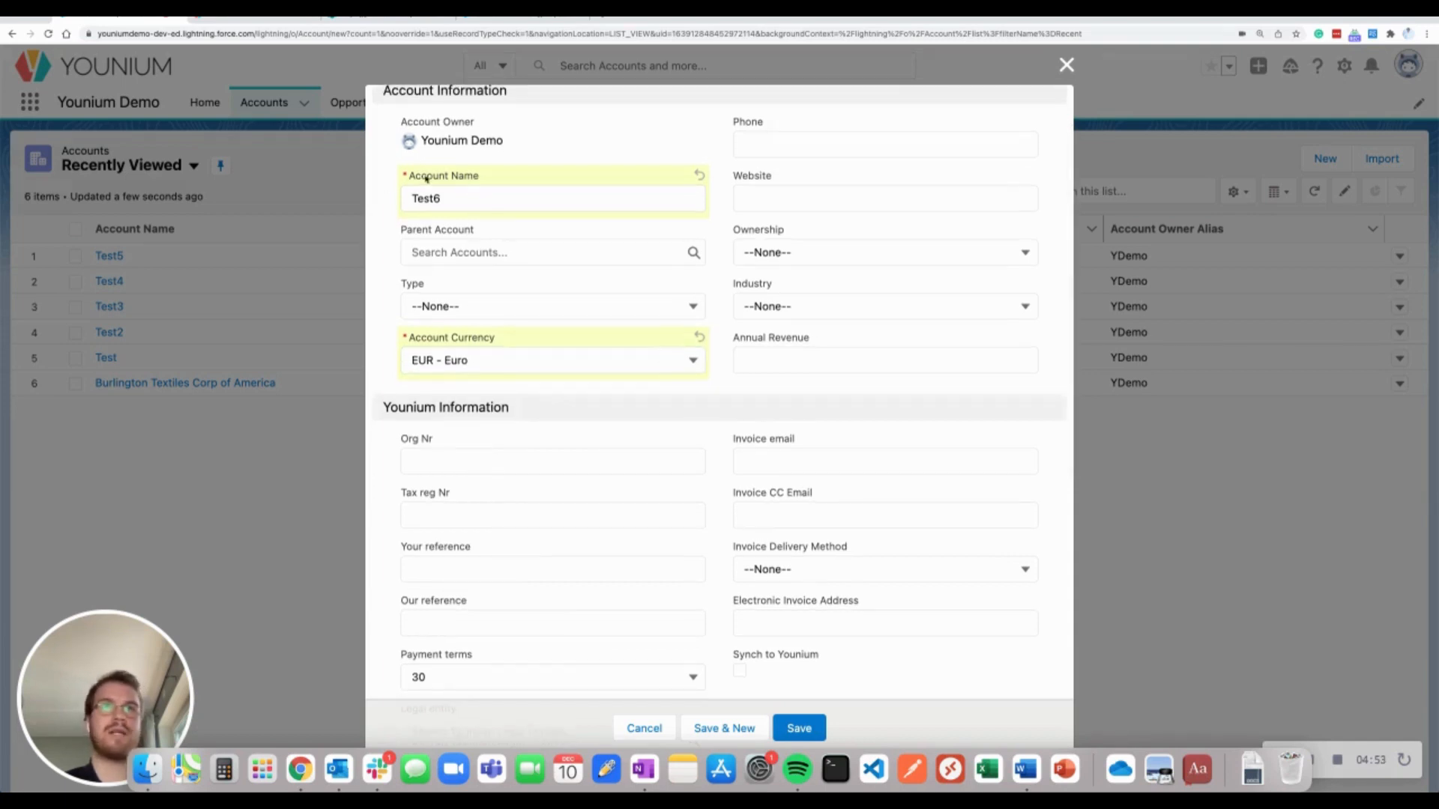
{"action": "scroll", "coordinate": [612, 254], "scroll_direction": "down", "scroll_amount": 5}
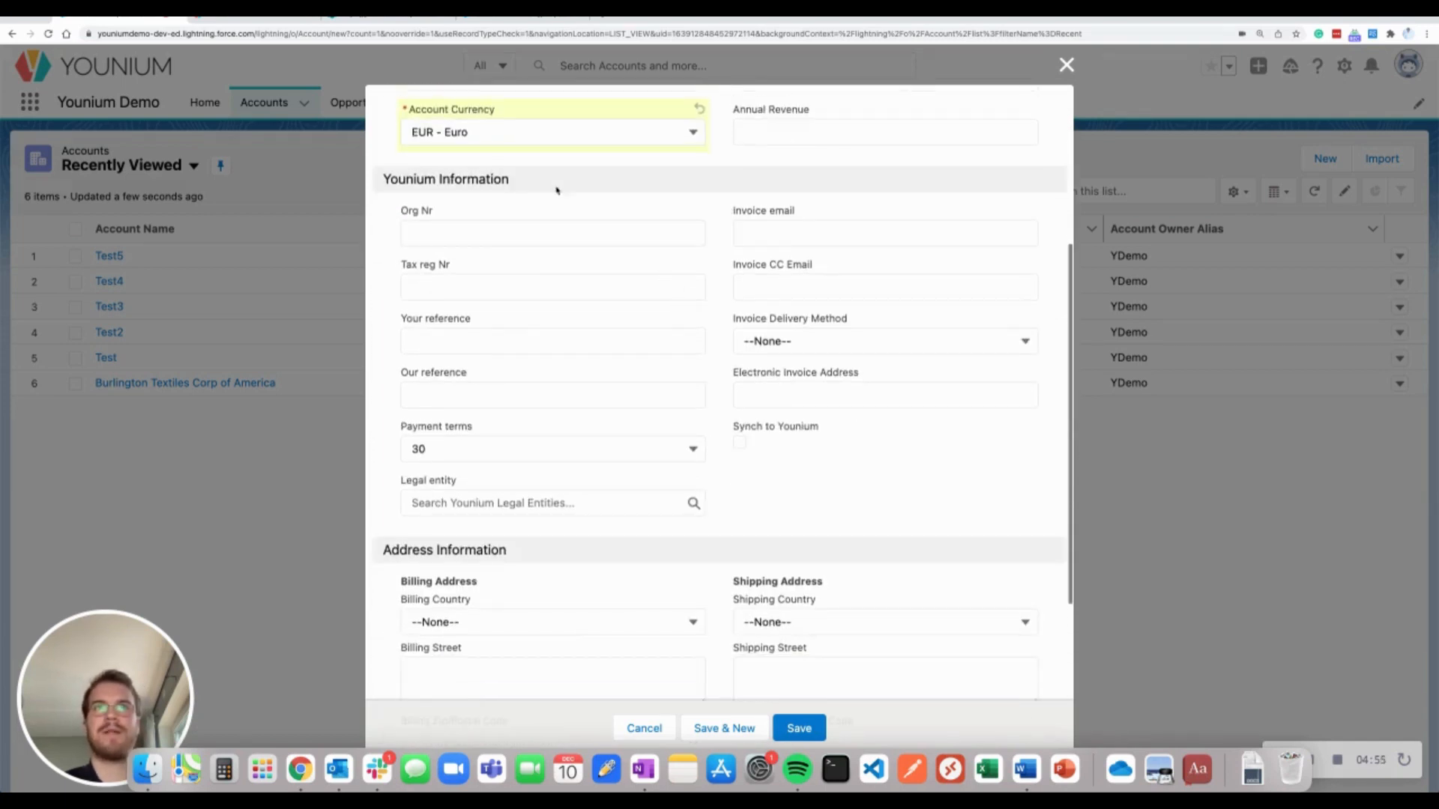
{"action": "left_click_drag", "start_coordinate": [379, 187], "coordinate": [538, 184]}
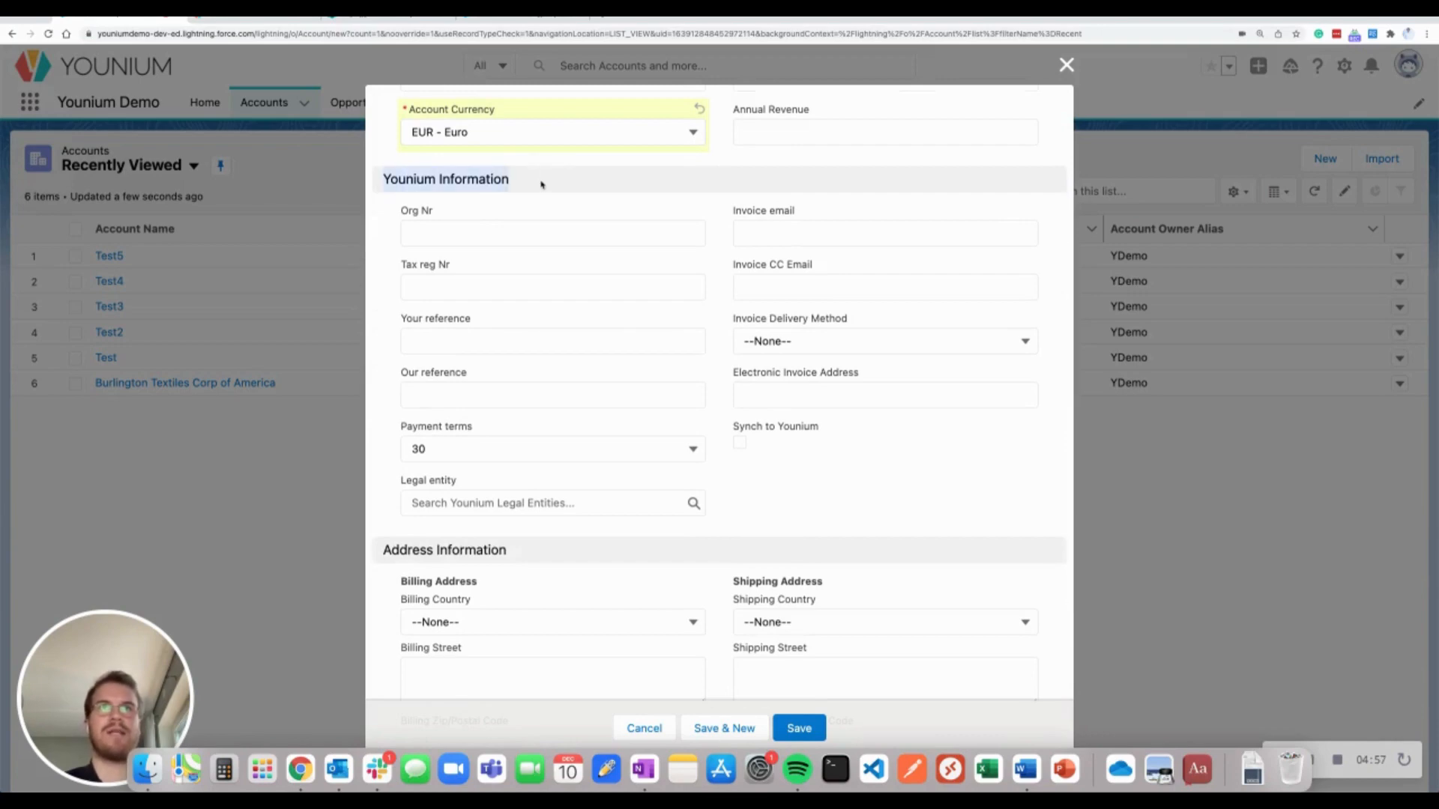
Enter Org Nr 1111, the invoice e-mail, Print delivery method and Tax reg Nr 1111
{"action": "left_click", "coordinate": [536, 232]}
{"action": "type", "text": "1111"}
{"action": "key", "text": "Tab"}
{"action": "type", "text": "1"}
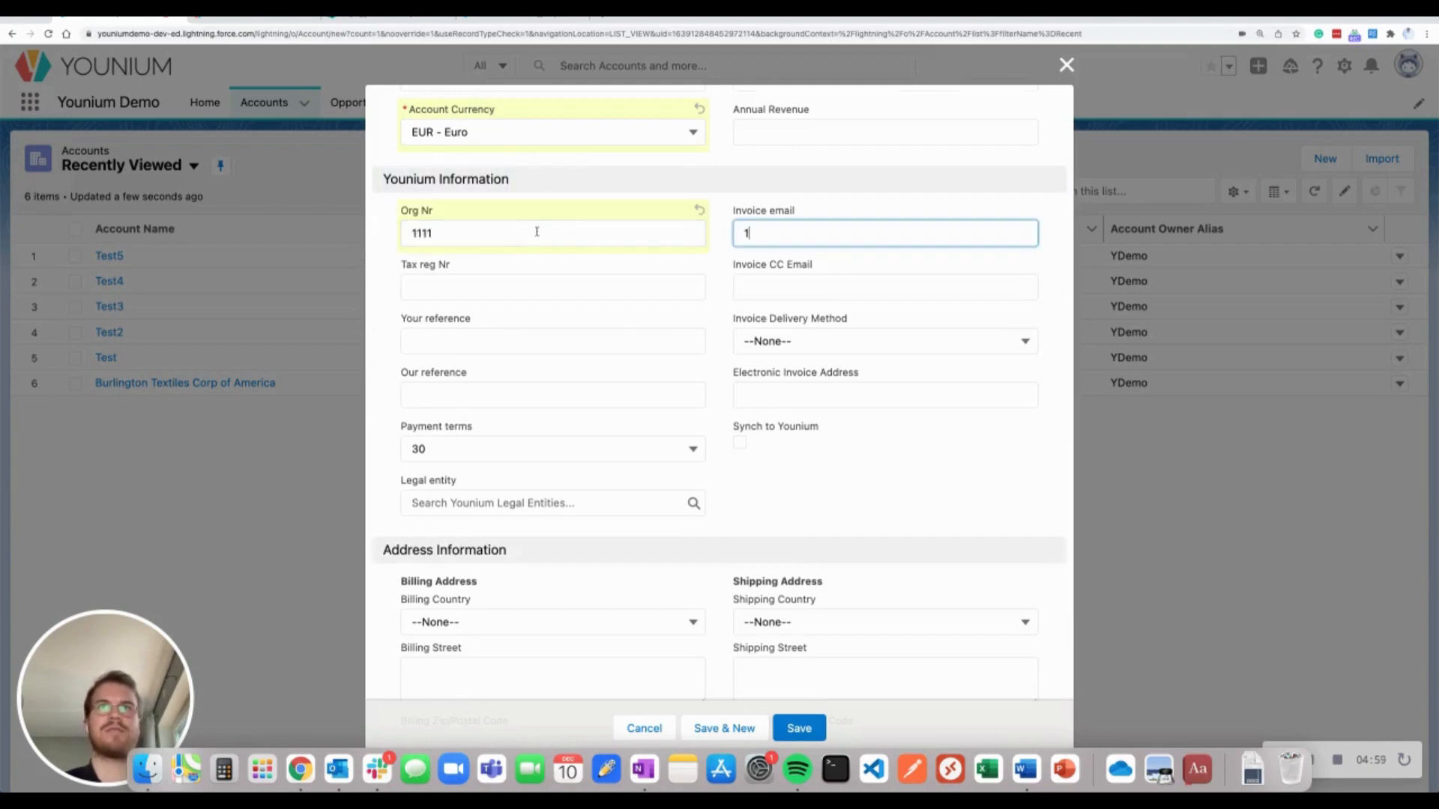
{"action": "type", "text": "erik@"}
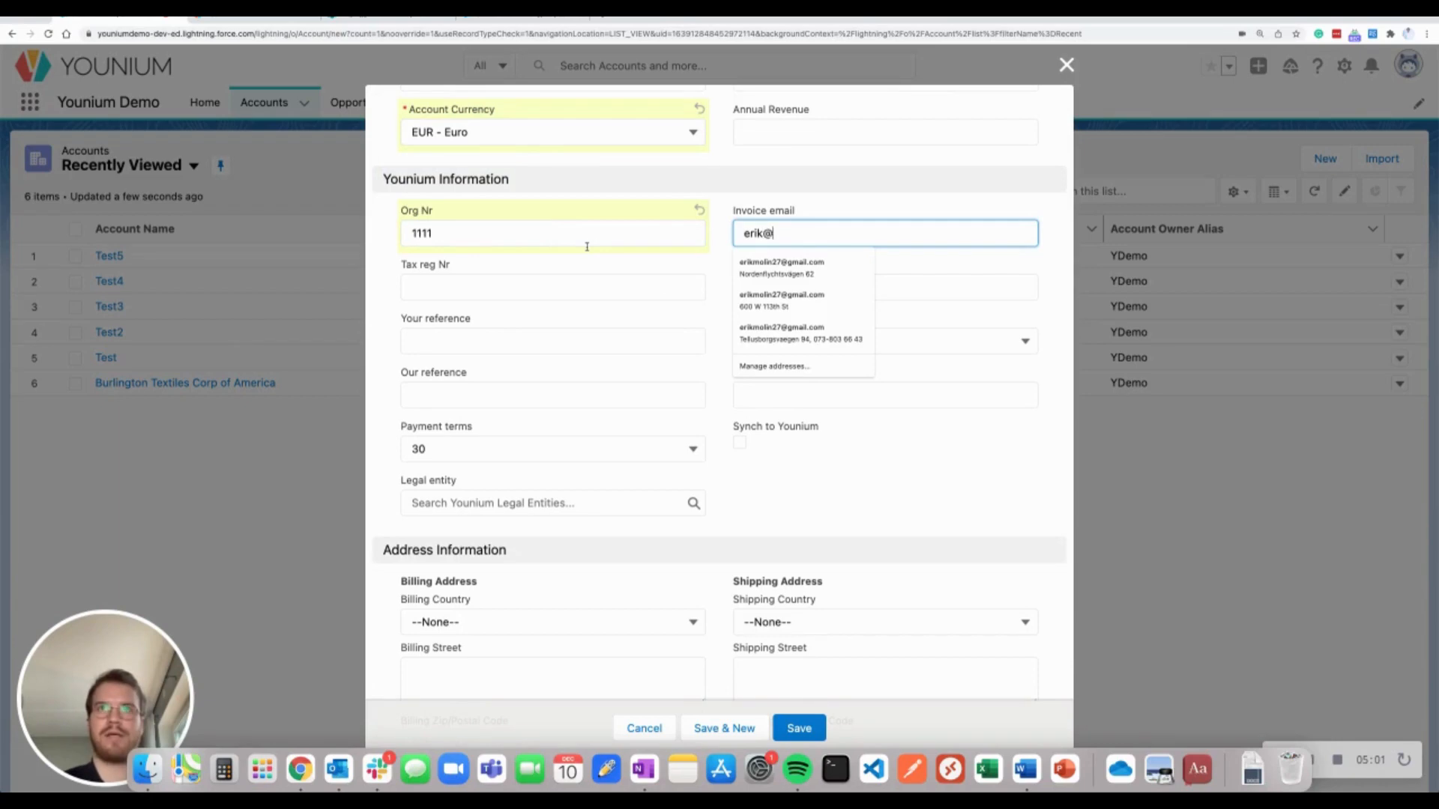
{"action": "type", "text": "test.e"}
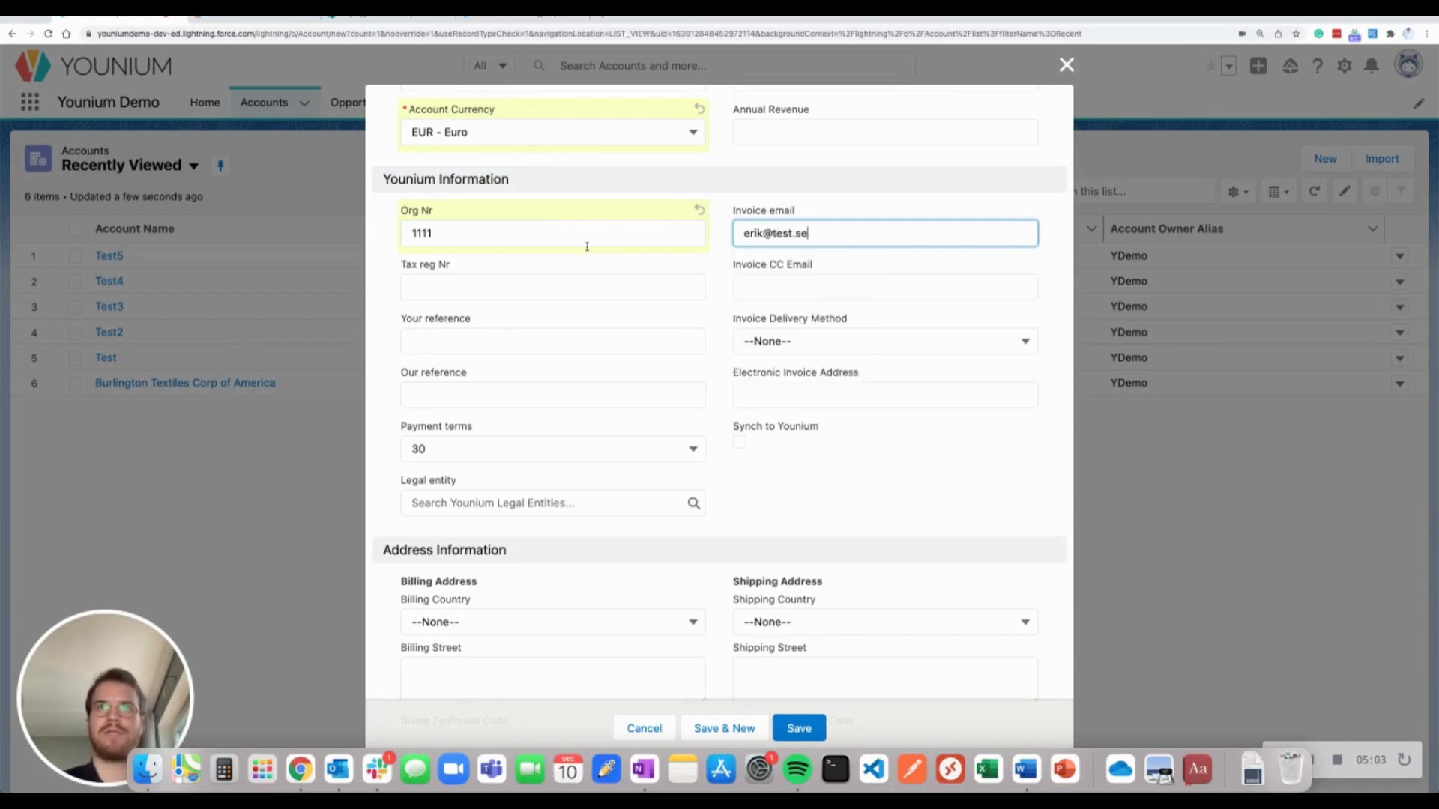
{"action": "left_click", "coordinate": [825, 339]}
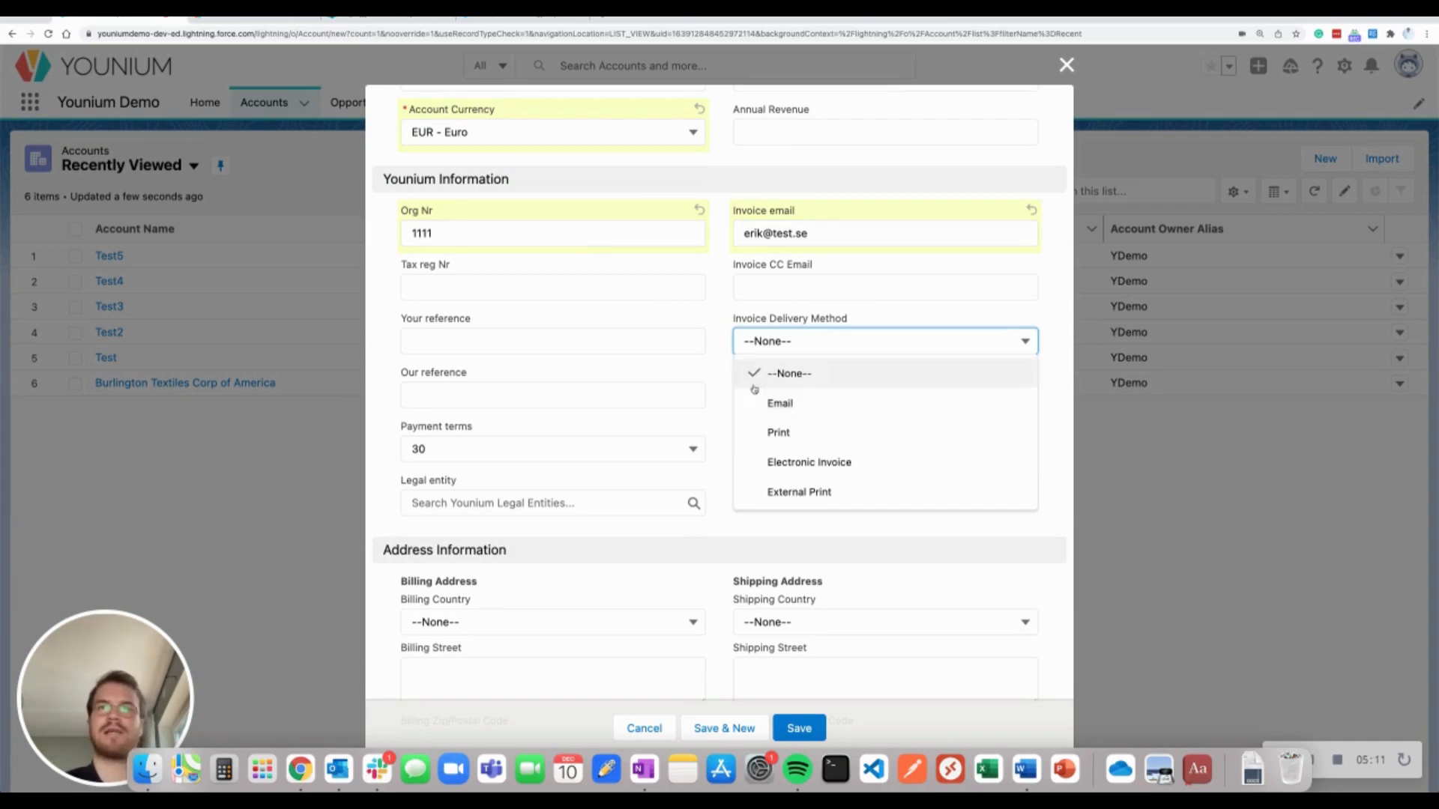
{"action": "left_click", "coordinate": [795, 440]}
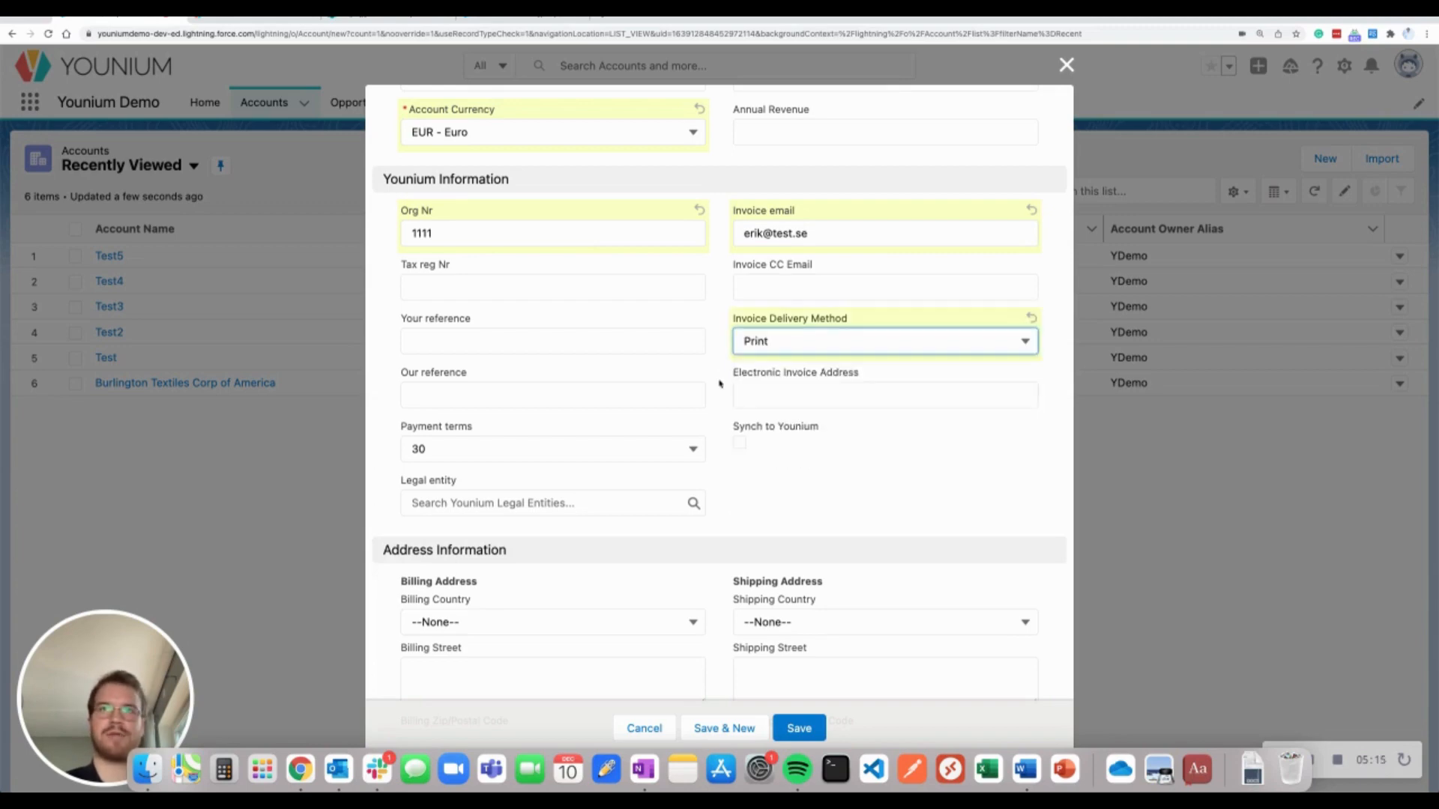
{"action": "left_click", "coordinate": [518, 281]}
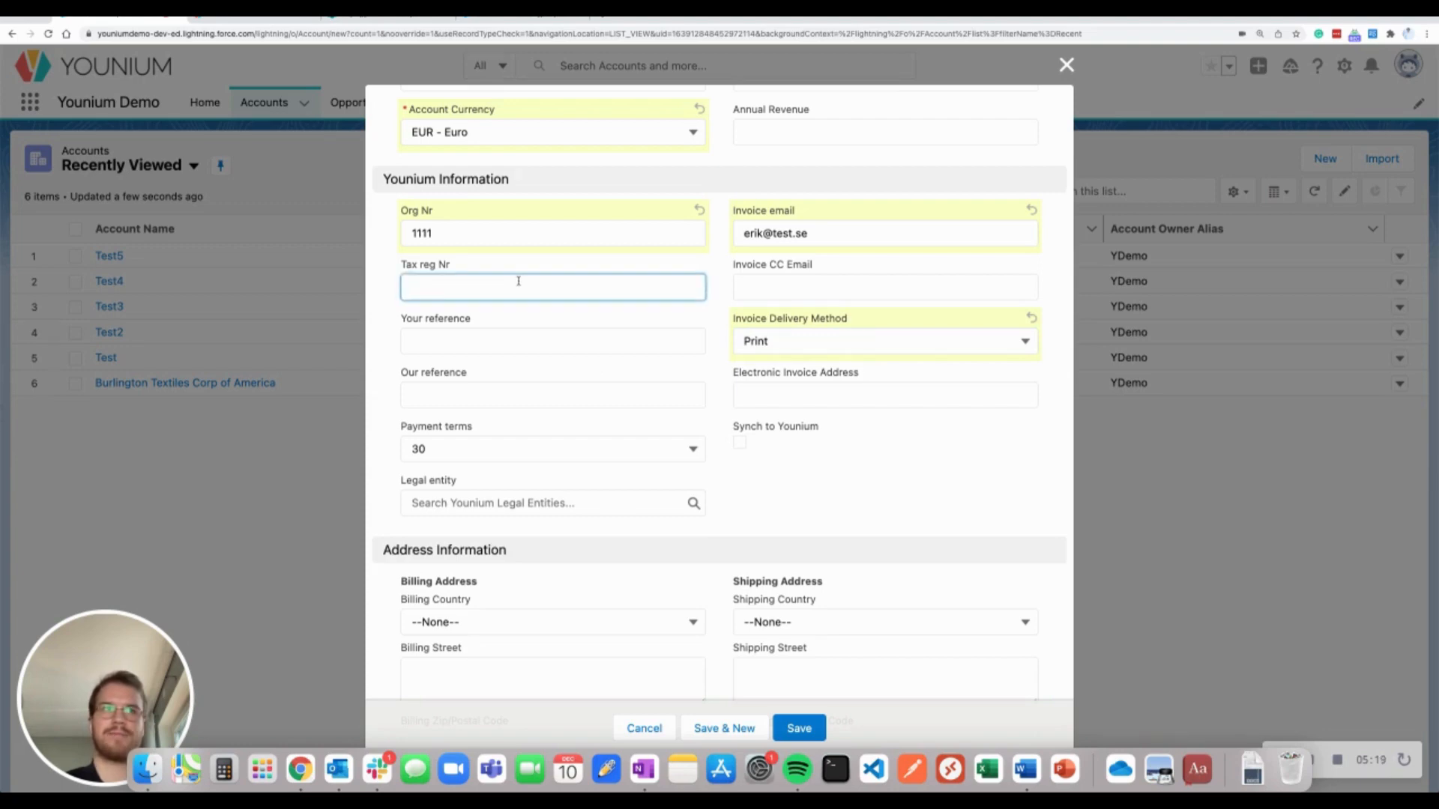
{"action": "type", "text": "1111"}
{"action": "left_click", "coordinate": [526, 341]}
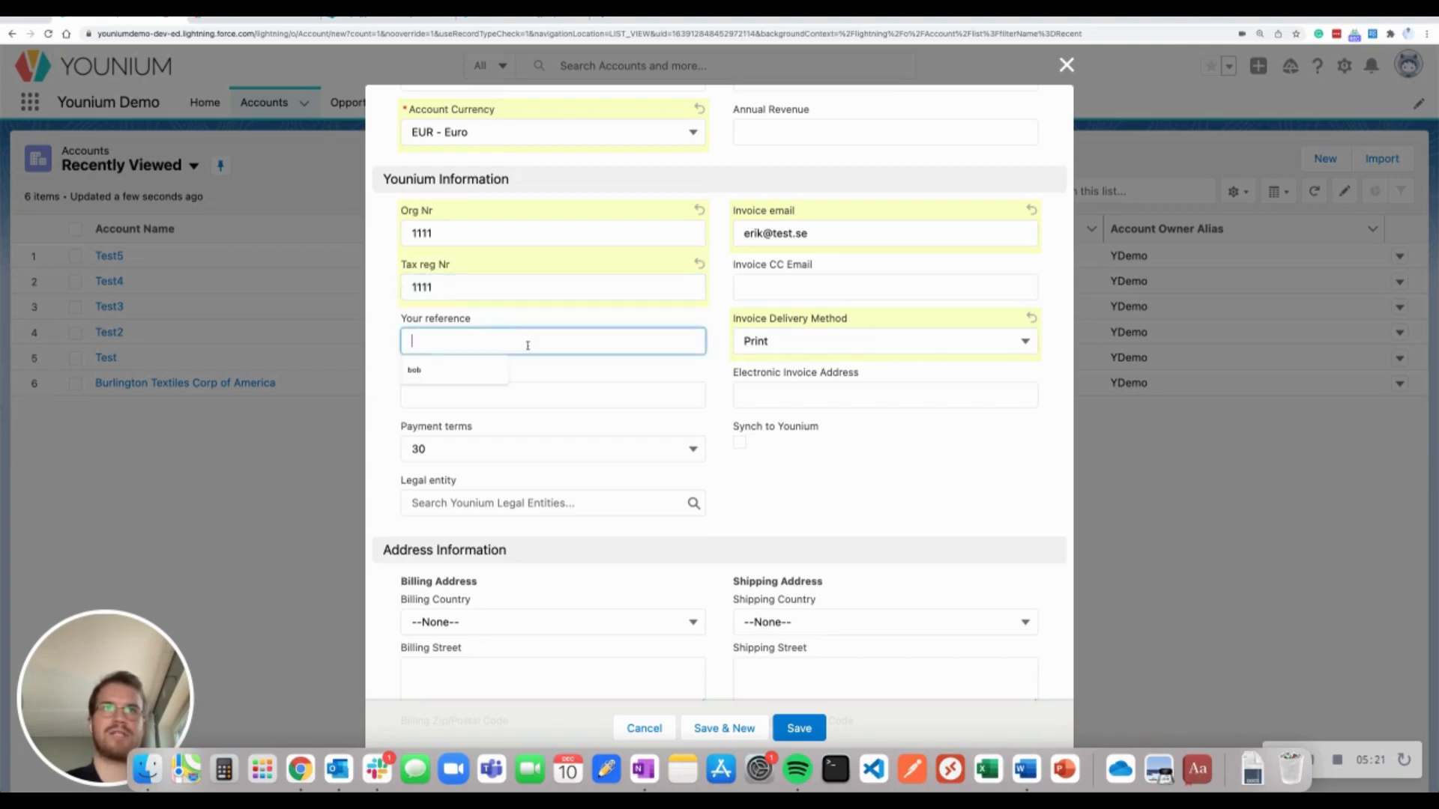
{"action": "scroll", "coordinate": [525, 341], "scroll_direction": "down", "scroll_amount": 2}
{"action": "left_click", "coordinate": [529, 317]}
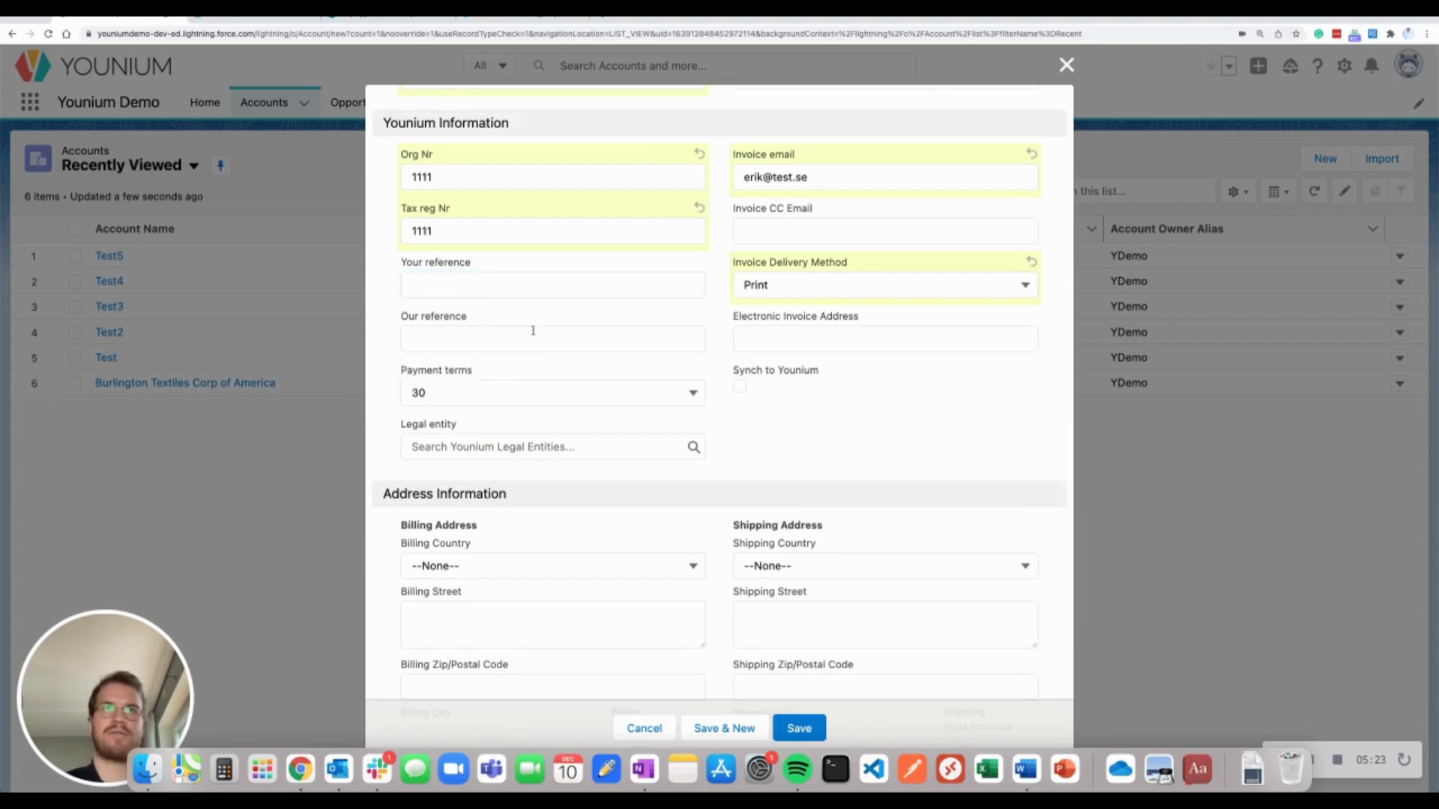
{"action": "scroll", "coordinate": [525, 338], "scroll_direction": "down", "scroll_amount": 1}
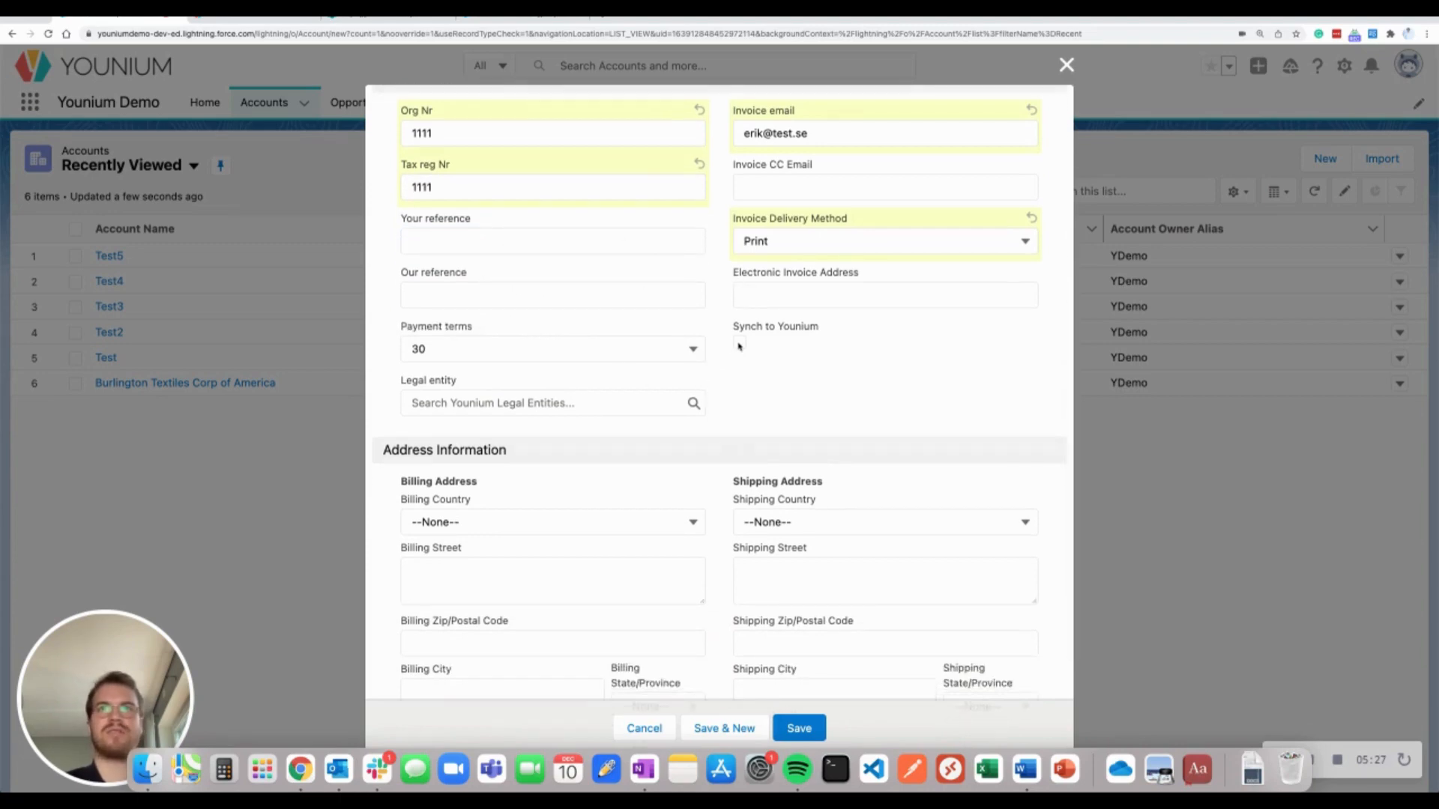
{"action": "scroll", "coordinate": [709, 390], "scroll_direction": "down", "scroll_amount": 1}
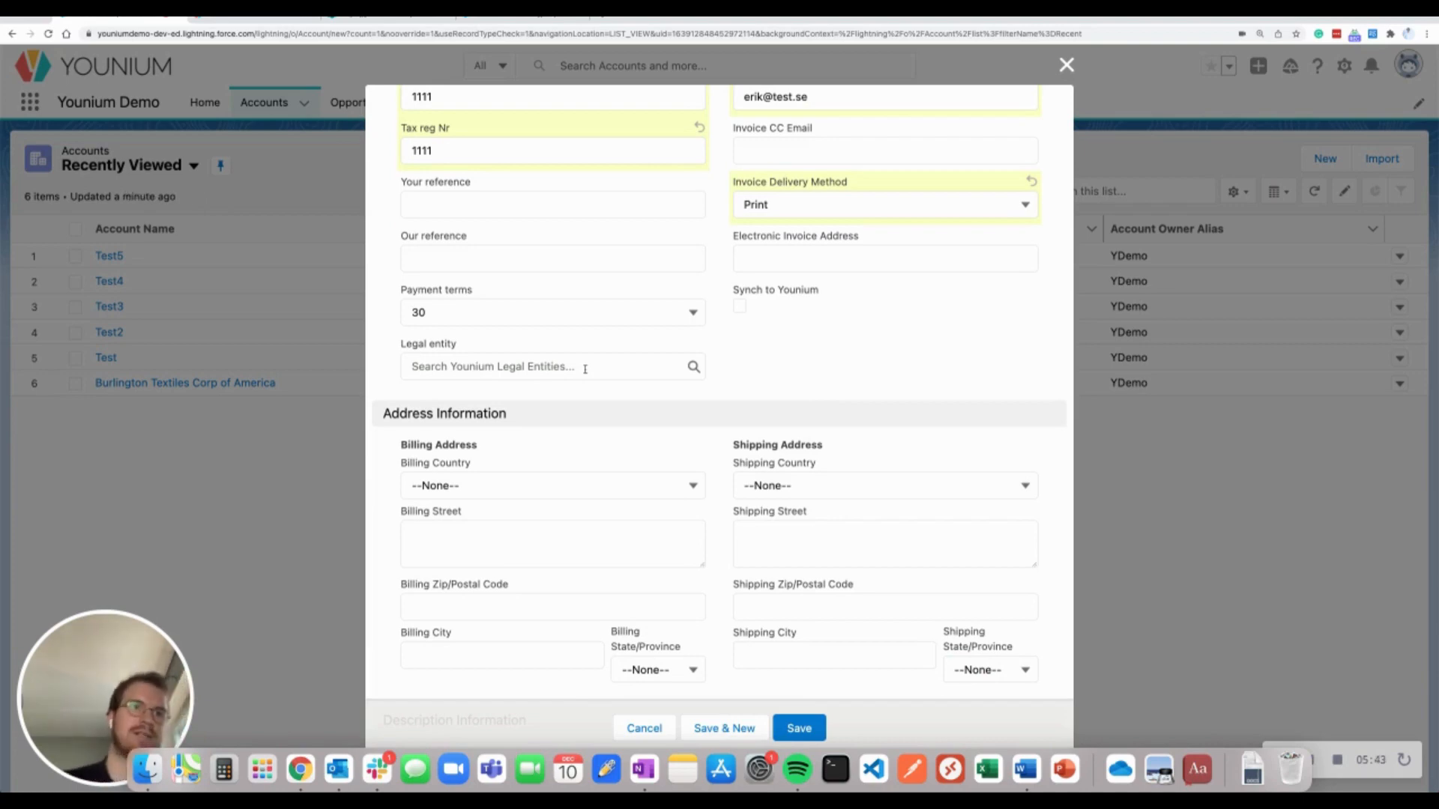
Set the legal entity to salesforcedemo and the billing country to Sverige
{"action": "left_click", "coordinate": [584, 369]}
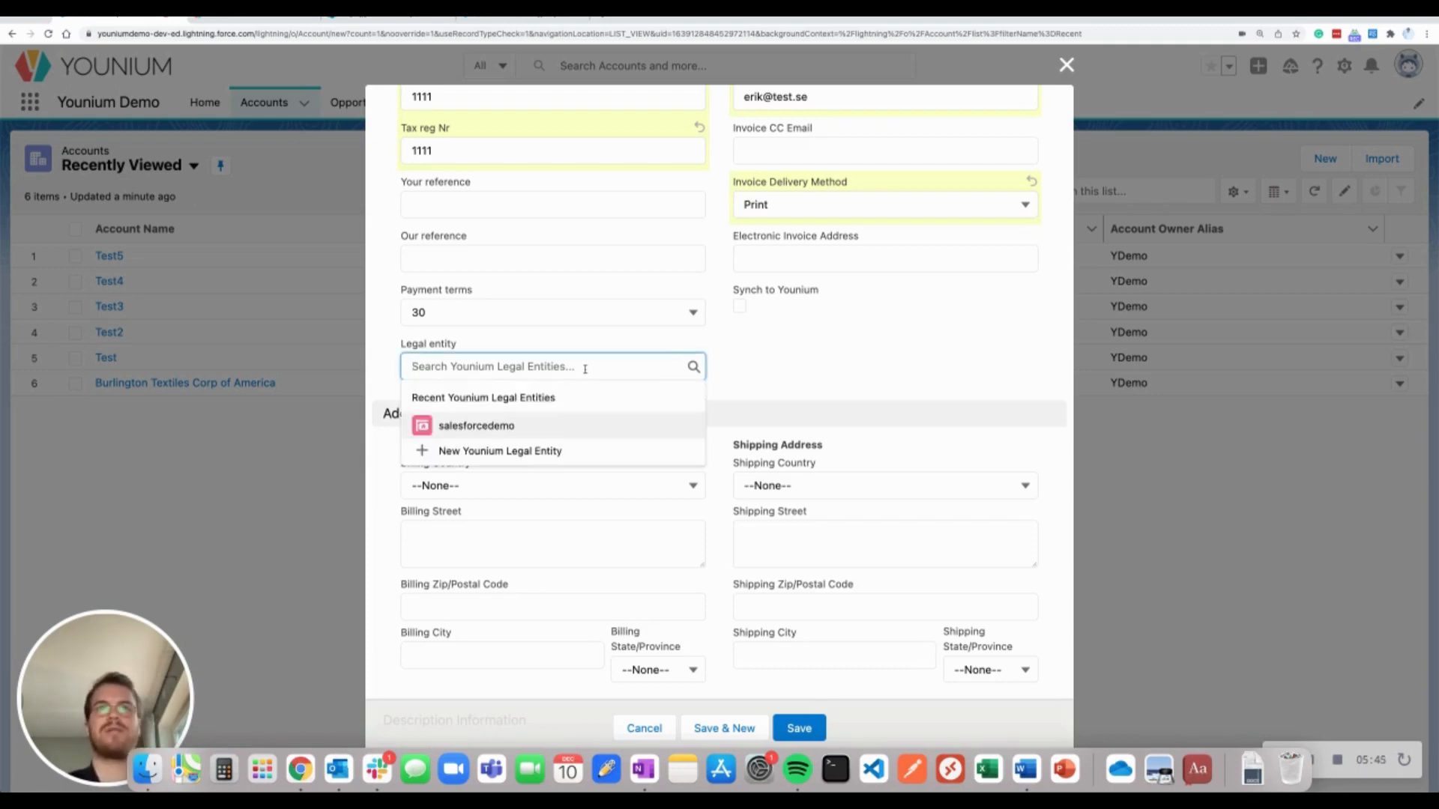
{"action": "left_click", "coordinate": [623, 427]}
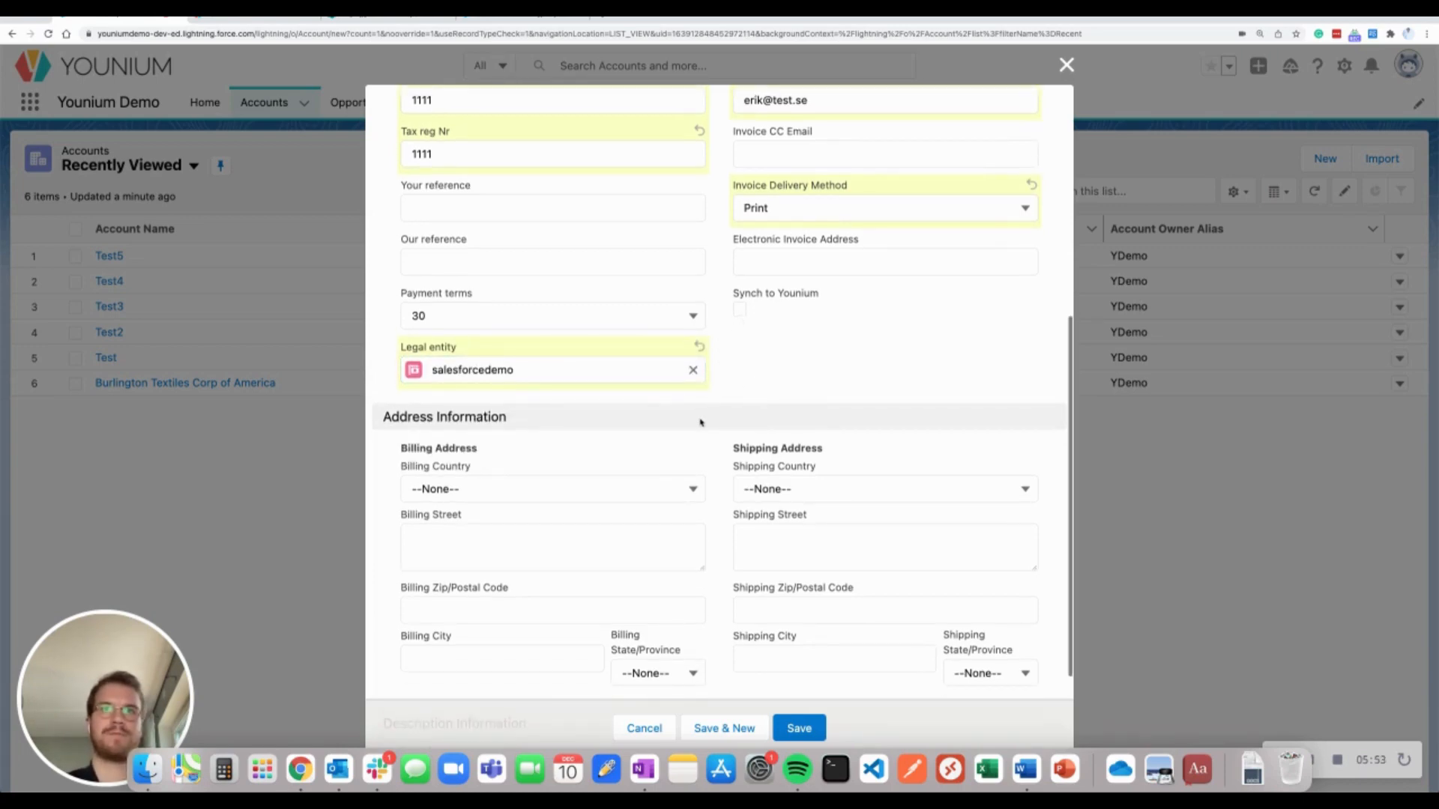
{"action": "scroll", "coordinate": [674, 412], "scroll_direction": "down", "scroll_amount": 2}
{"action": "left_click", "coordinate": [562, 347]}
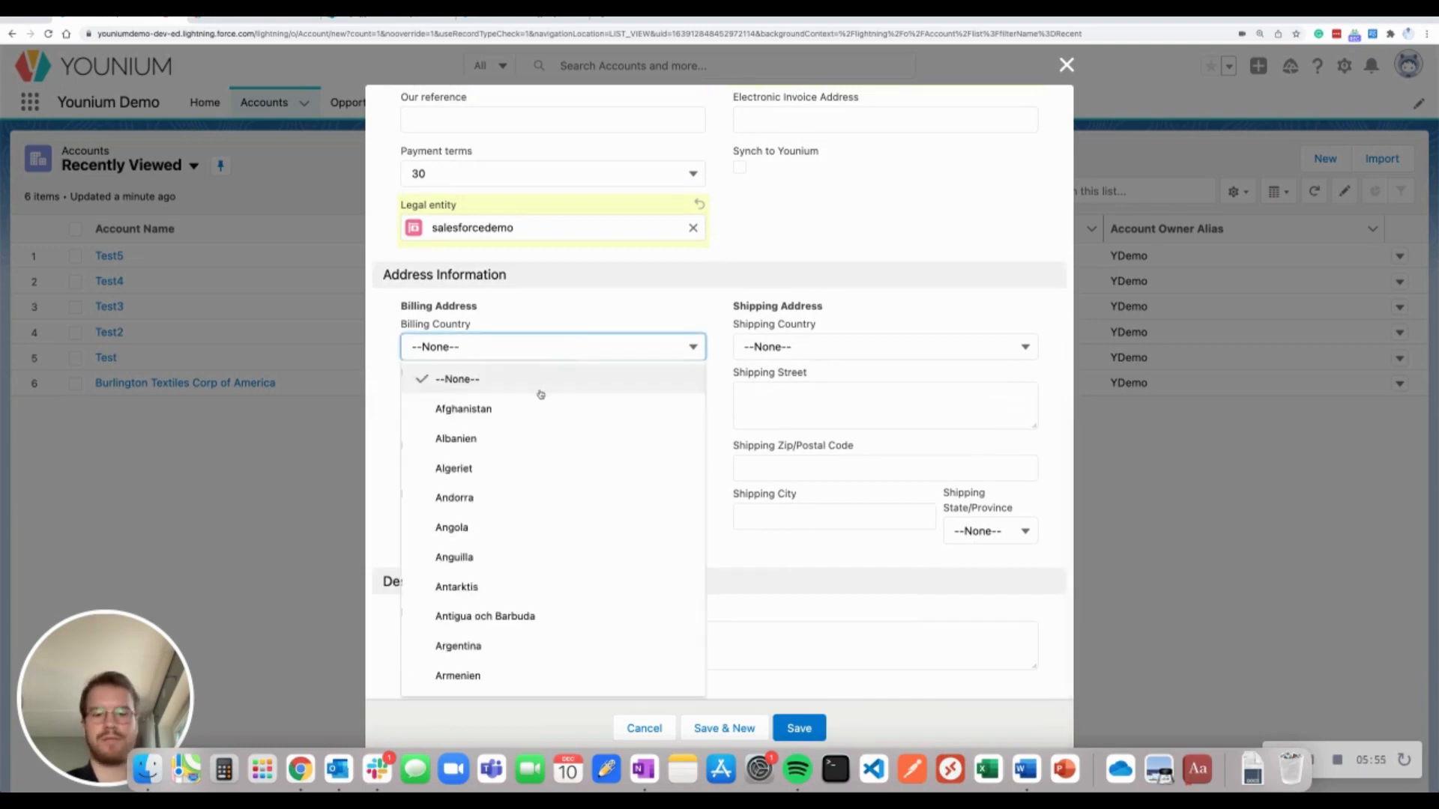
{"action": "scroll", "coordinate": [581, 530], "scroll_direction": "down", "scroll_amount": 20}
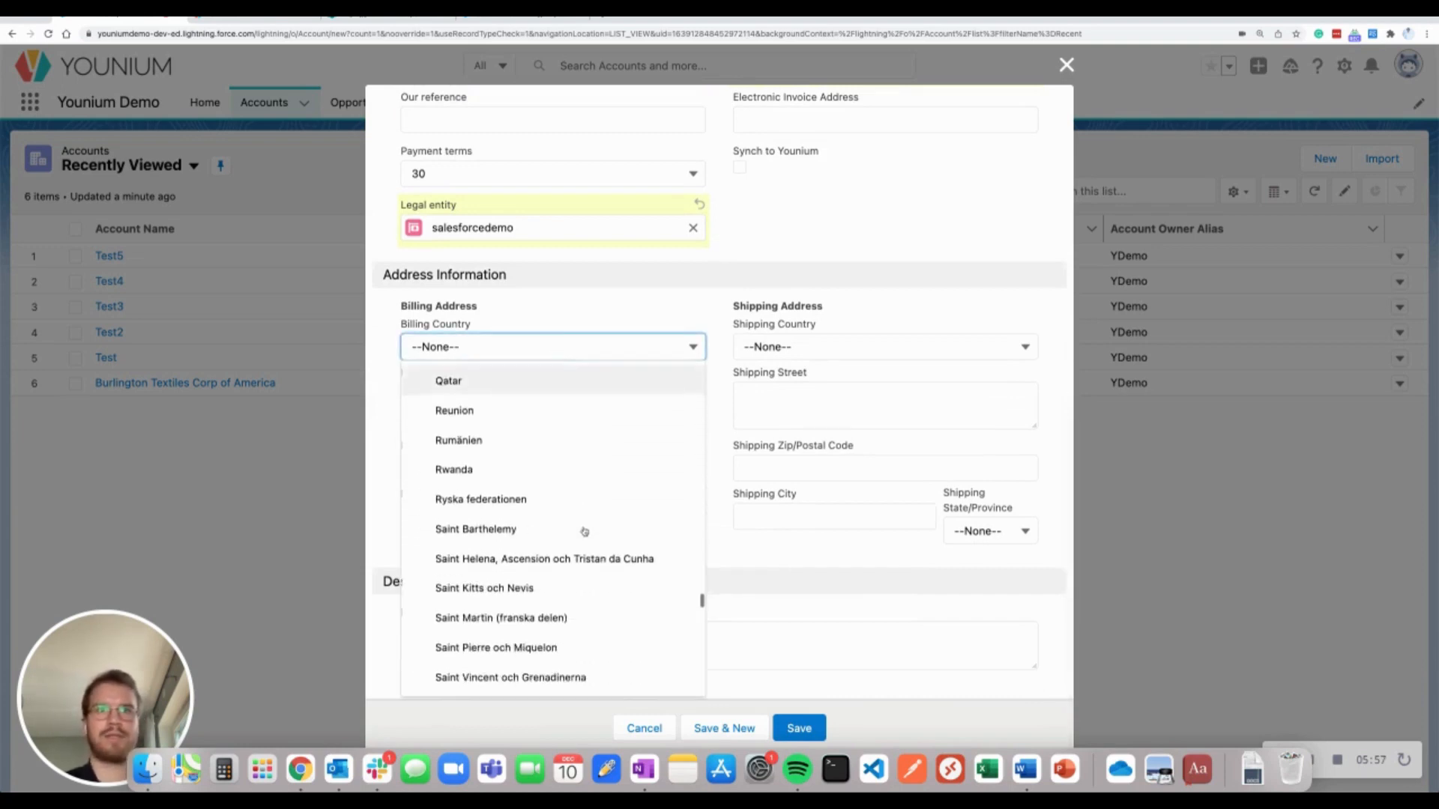
{"action": "scroll", "coordinate": [582, 530], "scroll_direction": "down", "scroll_amount": 5}
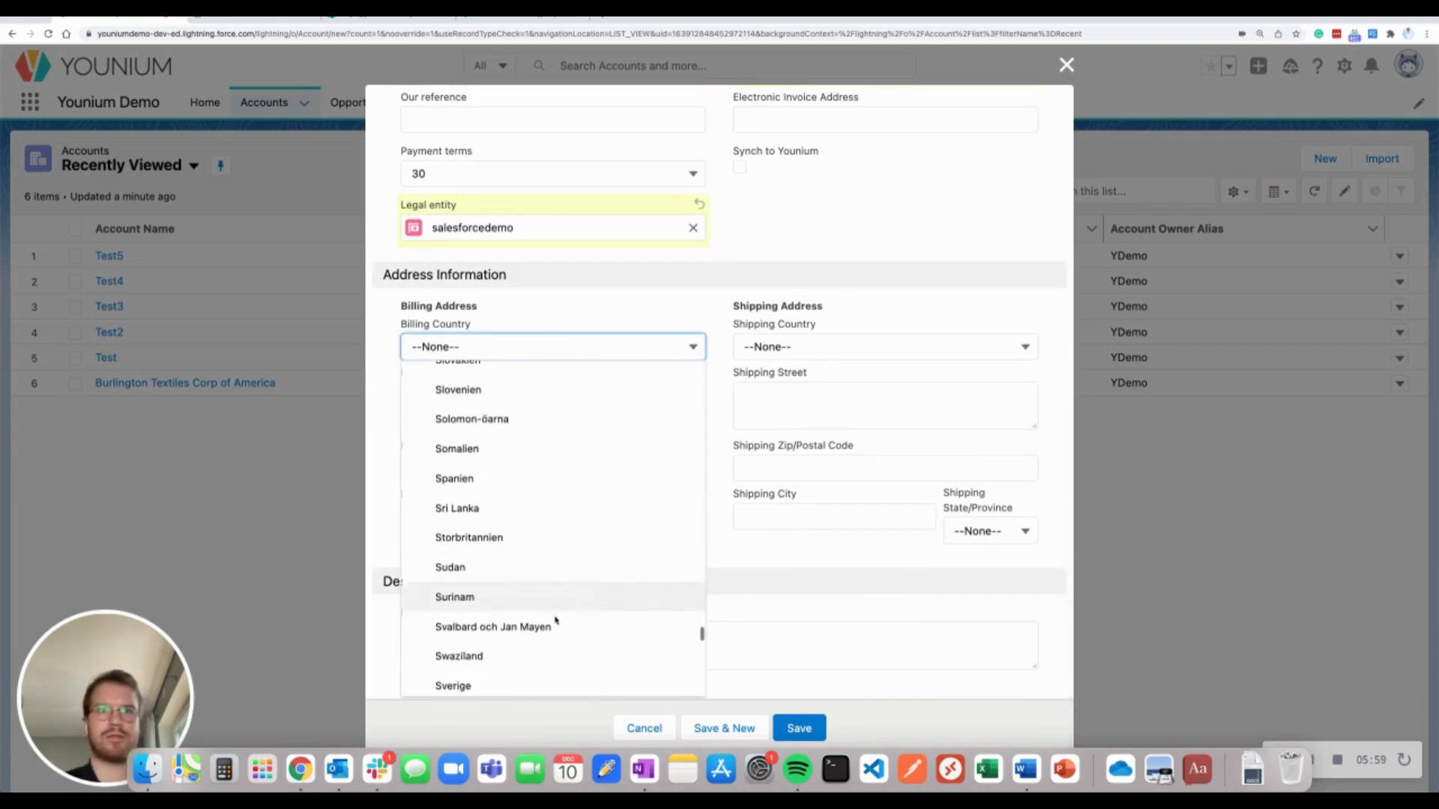
{"action": "left_click", "coordinate": [547, 684]}
Fill in the billing street address, postal code and city
{"action": "left_click", "coordinate": [547, 393]}
{"action": "type", "text": "S"}
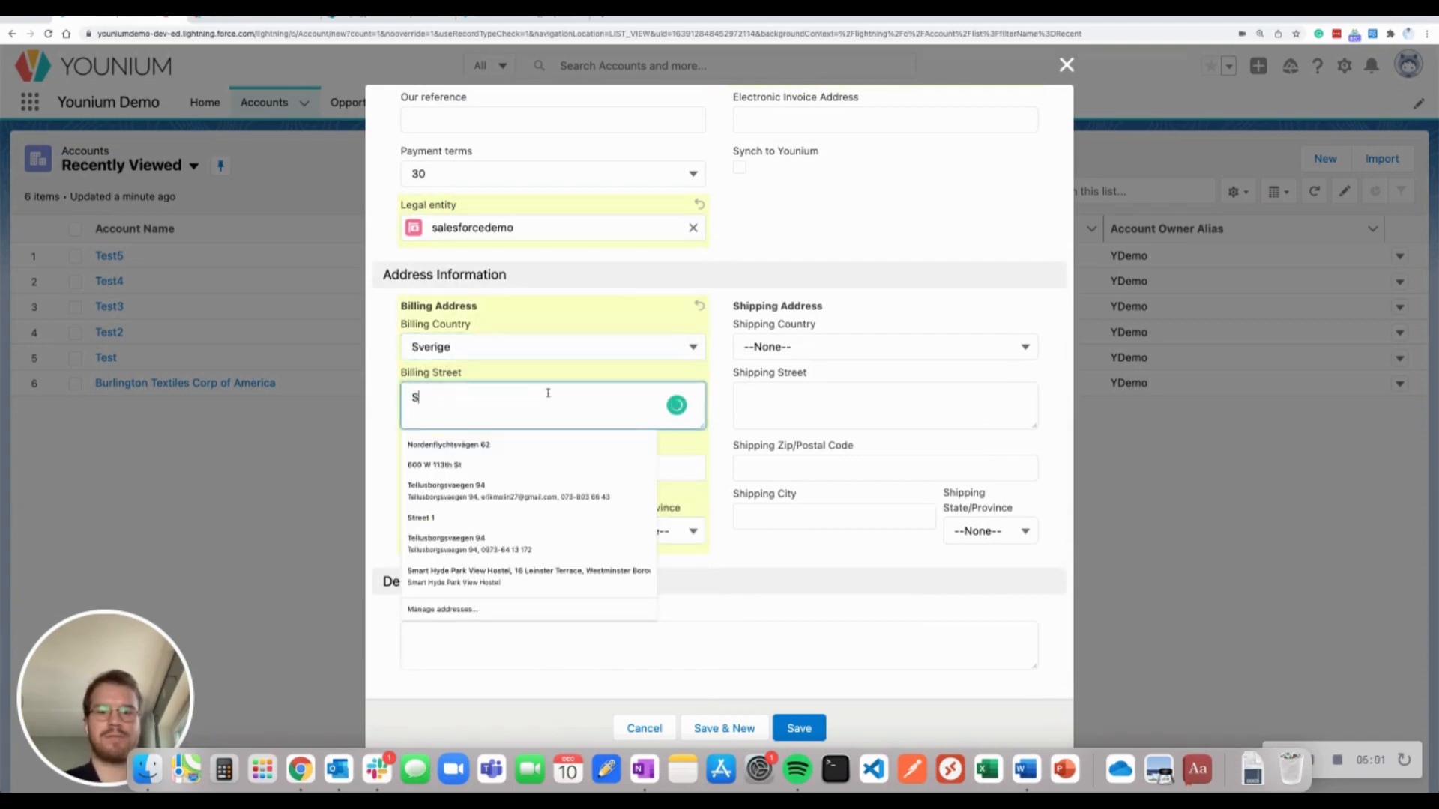
{"action": "type", "text": "treet 1"}
{"action": "key", "text": "Tab"}
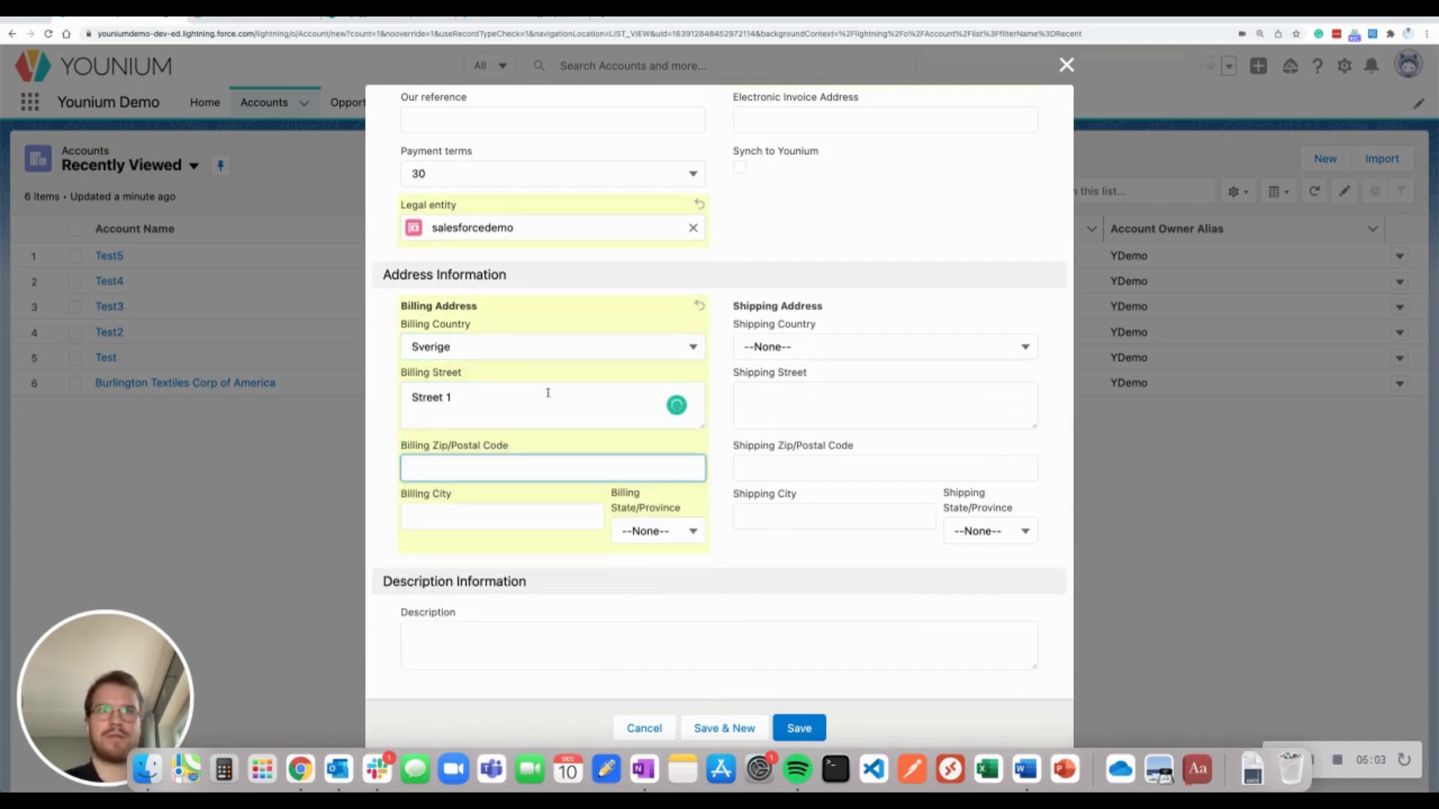
{"action": "type", "text": "11111"}
{"action": "key", "text": "Tab"}
{"action": "type", "text": "St"}
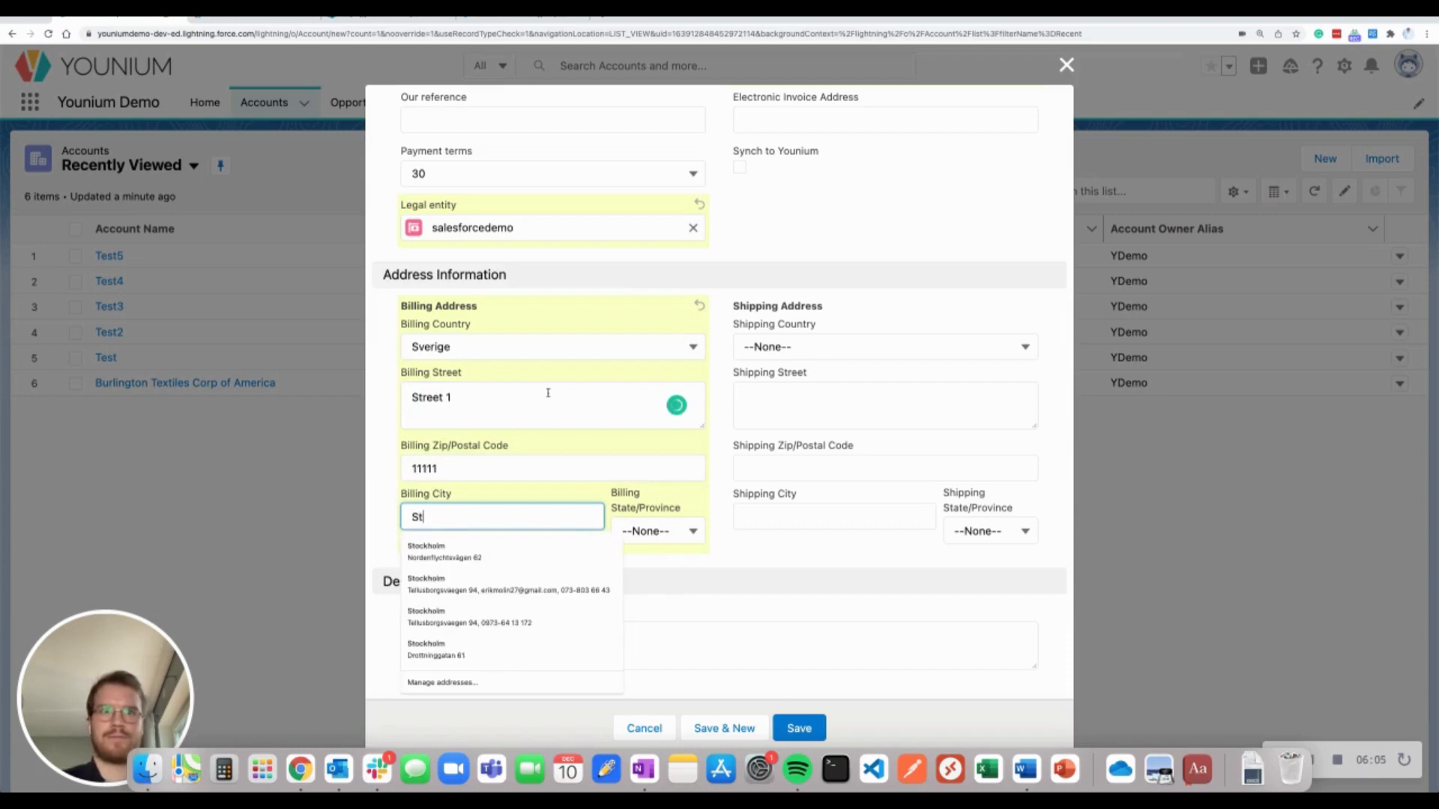
{"action": "type", "text": "ockholm"}
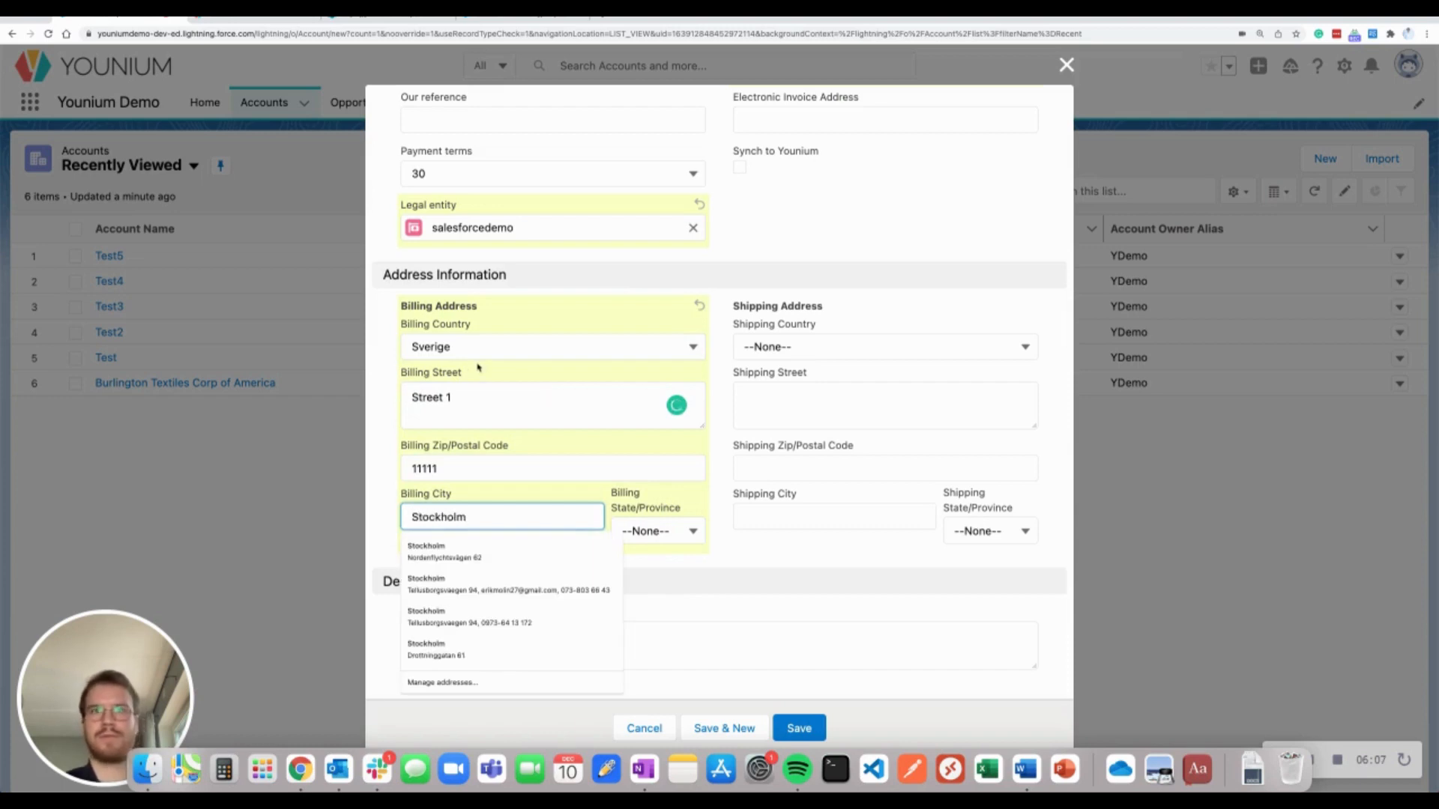
Tick Synch to Younium and save the Test6 account
{"action": "left_click", "coordinate": [388, 441]}
{"action": "scroll", "coordinate": [388, 441], "scroll_direction": "up", "scroll_amount": 2}
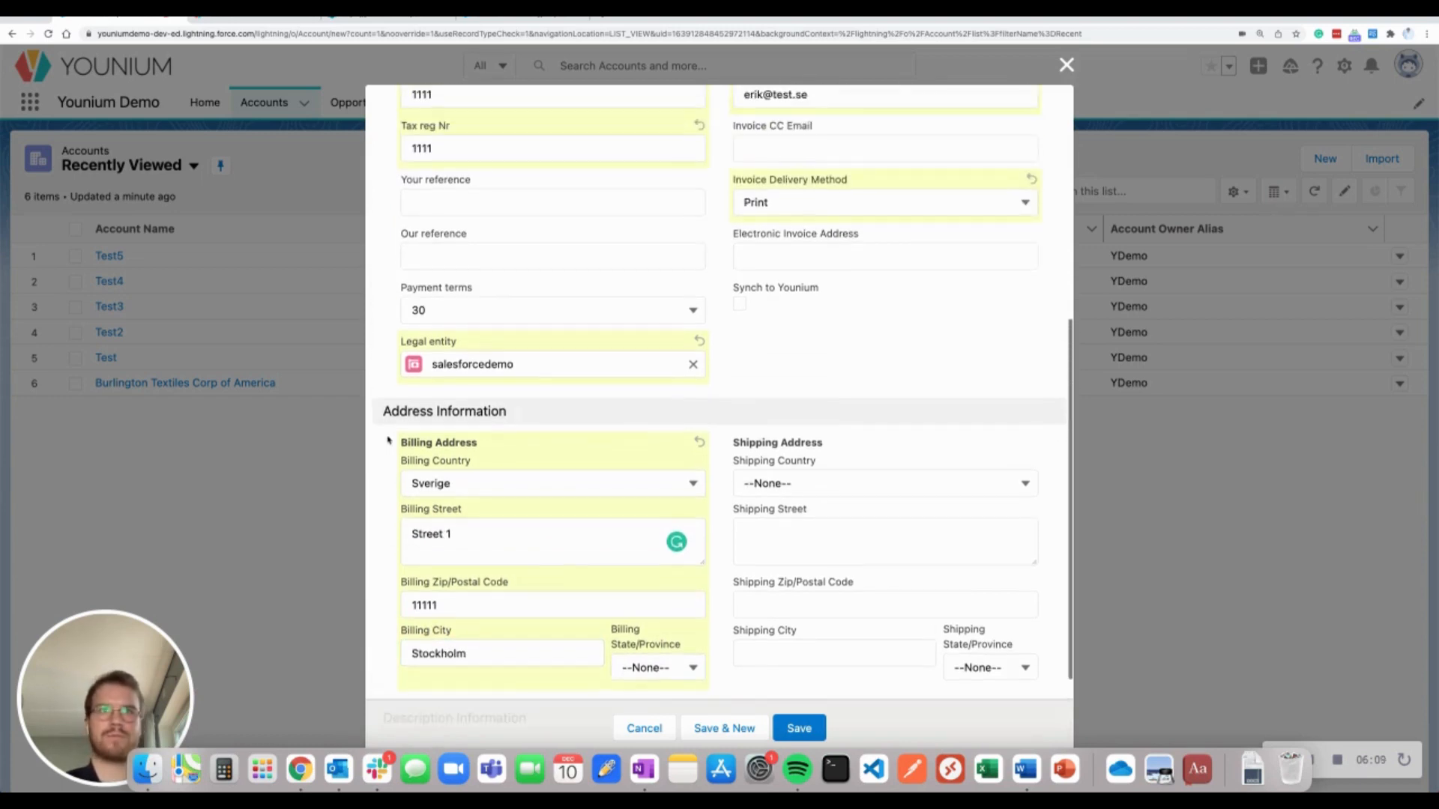
{"action": "scroll", "coordinate": [537, 377], "scroll_direction": "up", "scroll_amount": 1}
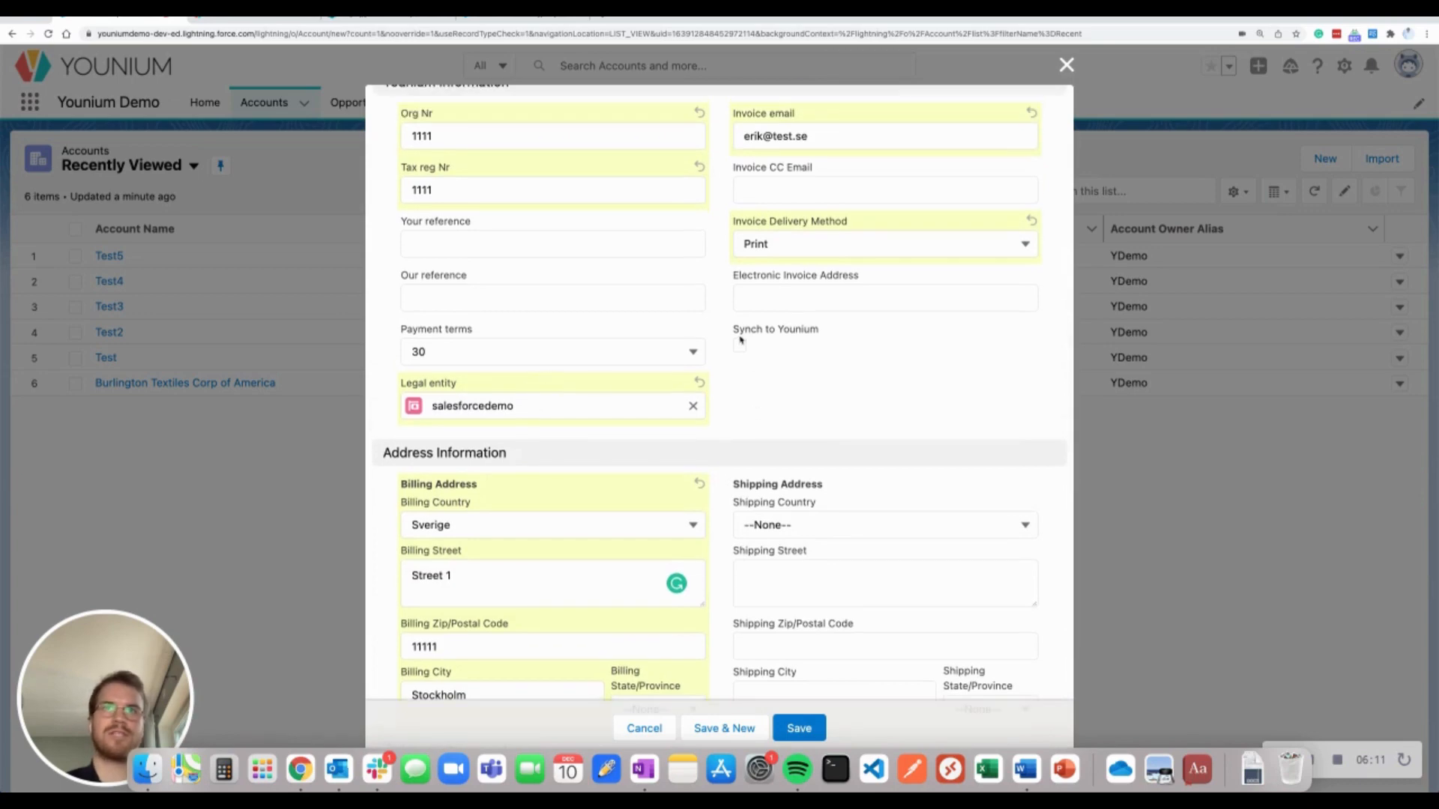
{"action": "left_click_drag", "start_coordinate": [735, 328], "coordinate": [816, 328]}
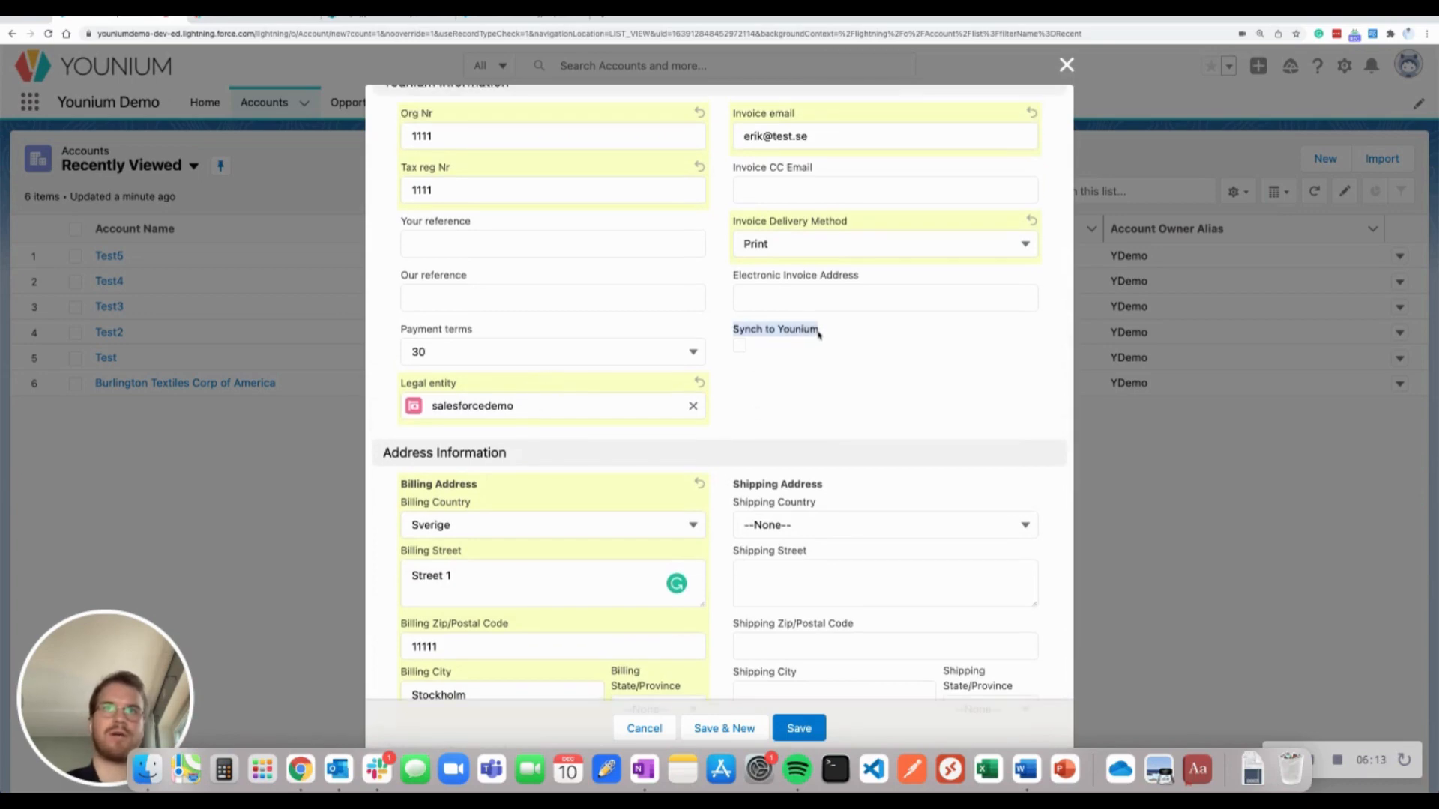
{"action": "left_click", "coordinate": [819, 334]}
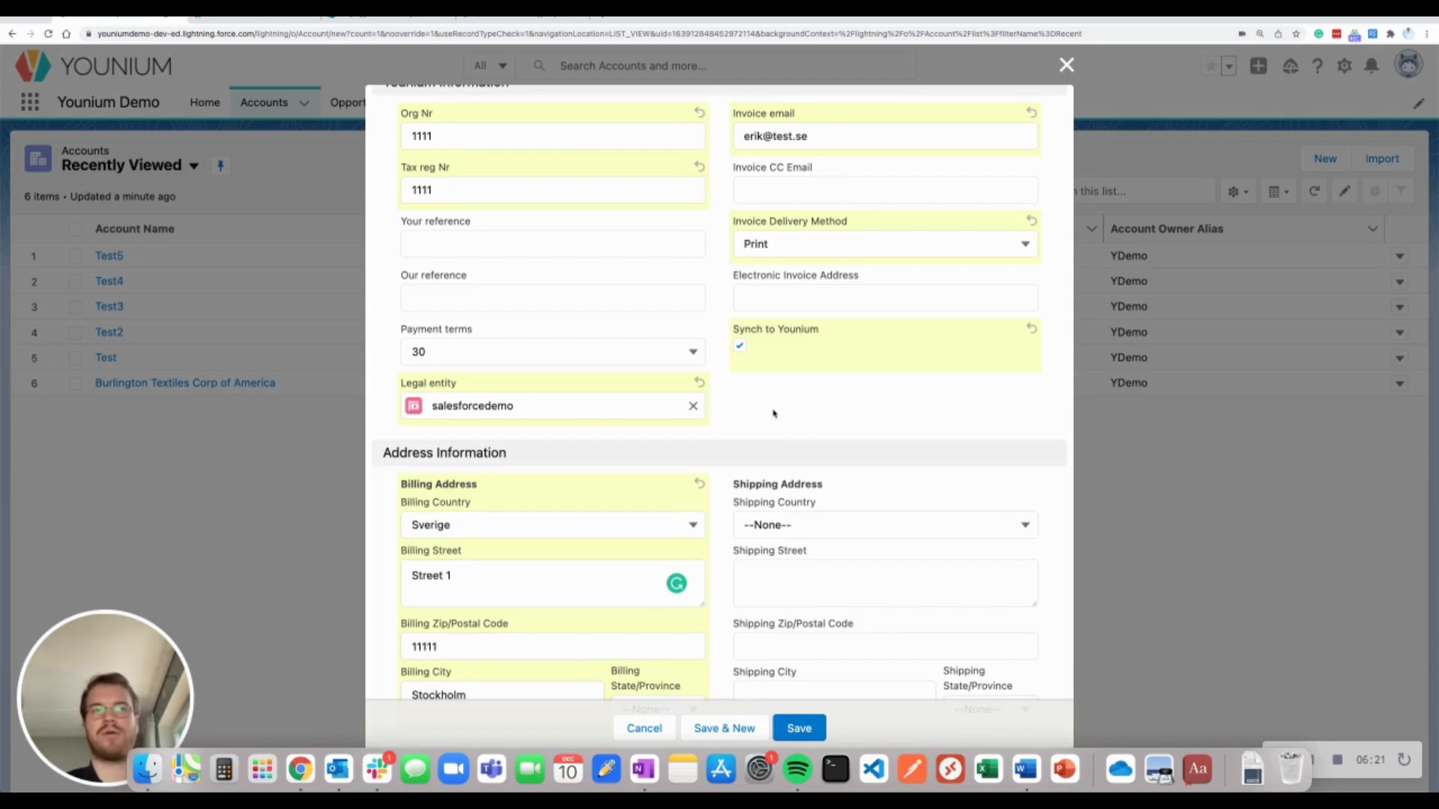
{"action": "scroll", "coordinate": [774, 413], "scroll_direction": "up", "scroll_amount": 3}
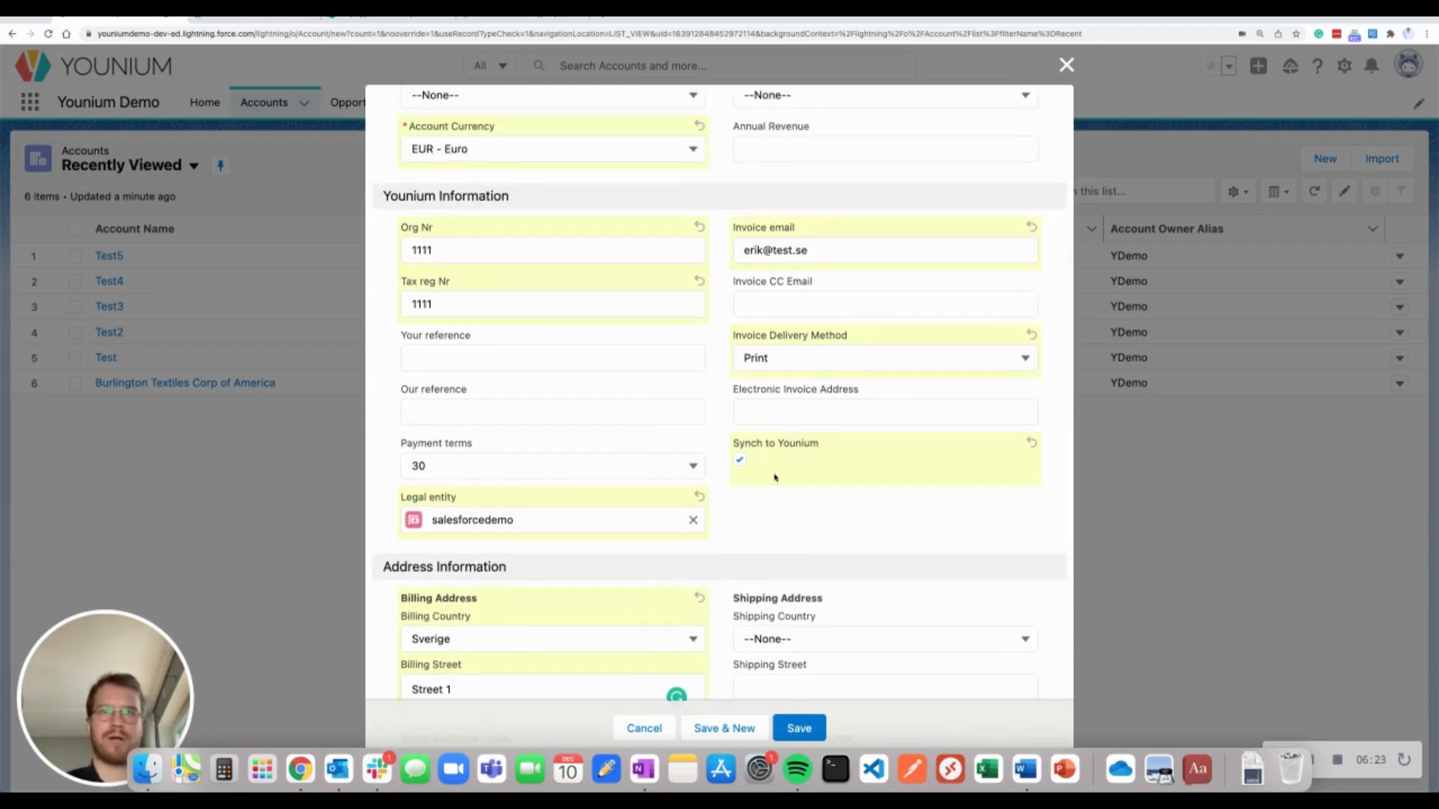
{"action": "scroll", "coordinate": [774, 477], "scroll_direction": "up", "scroll_amount": 1}
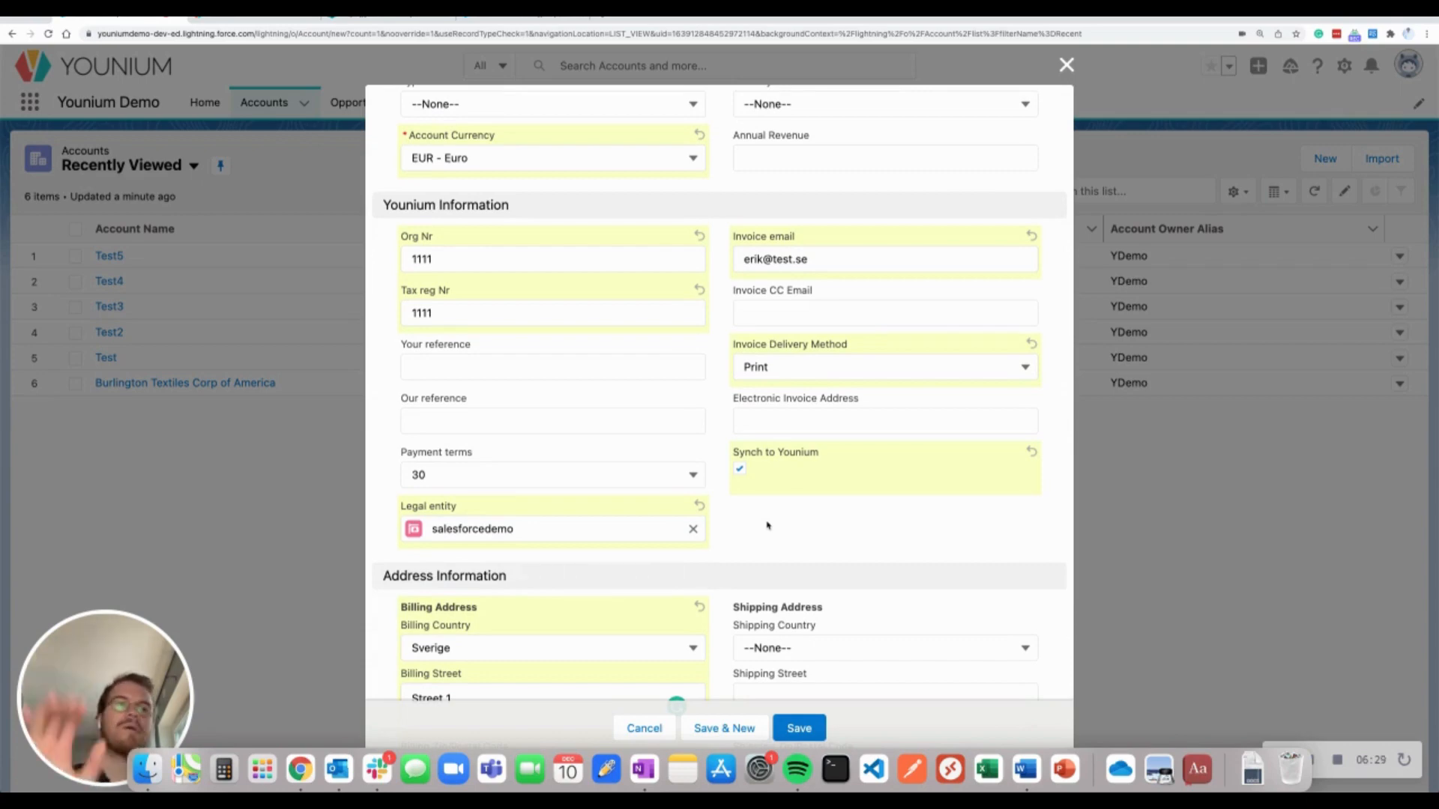
{"action": "scroll", "coordinate": [768, 525], "scroll_direction": "up", "scroll_amount": 2}
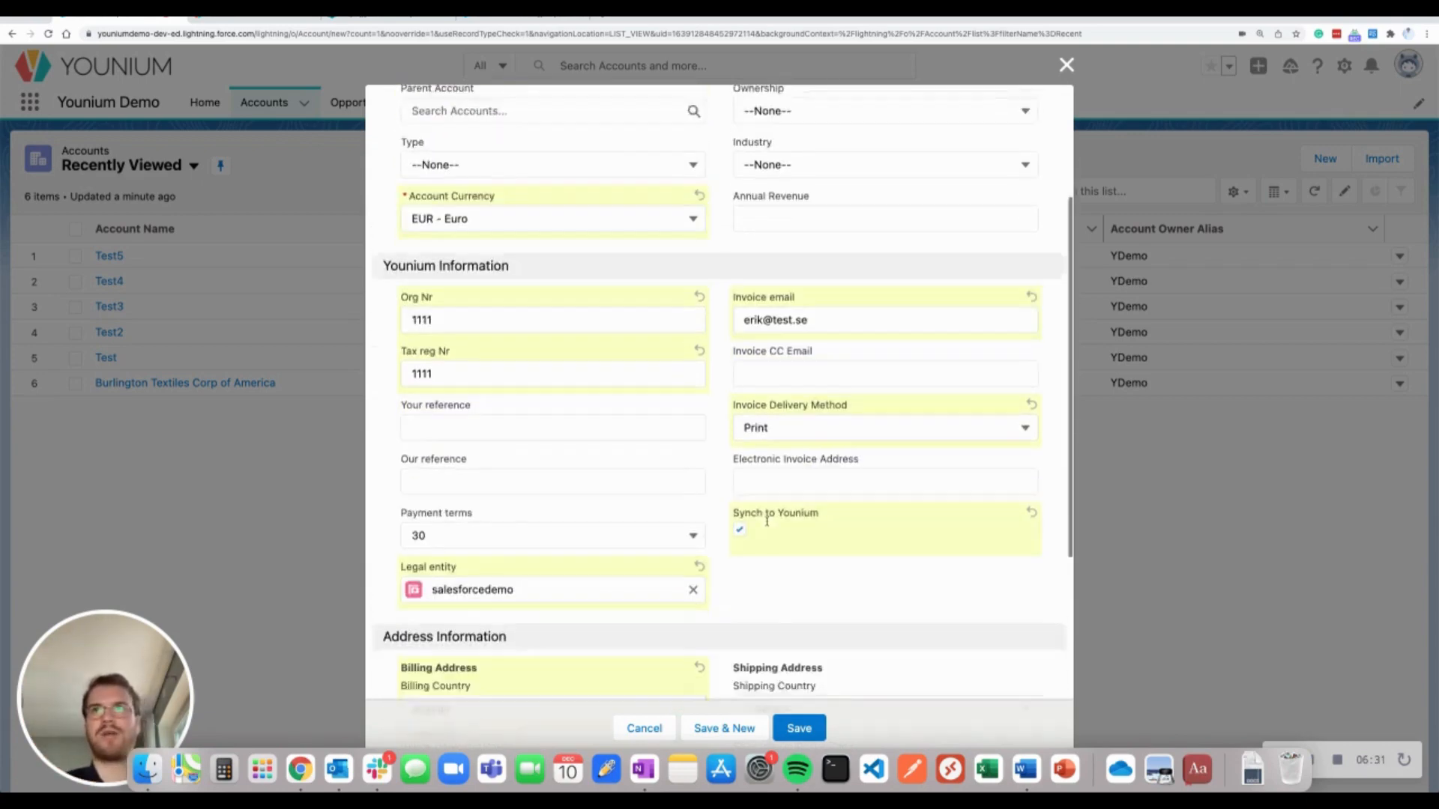
{"action": "scroll", "coordinate": [768, 525], "scroll_direction": "down", "scroll_amount": 3}
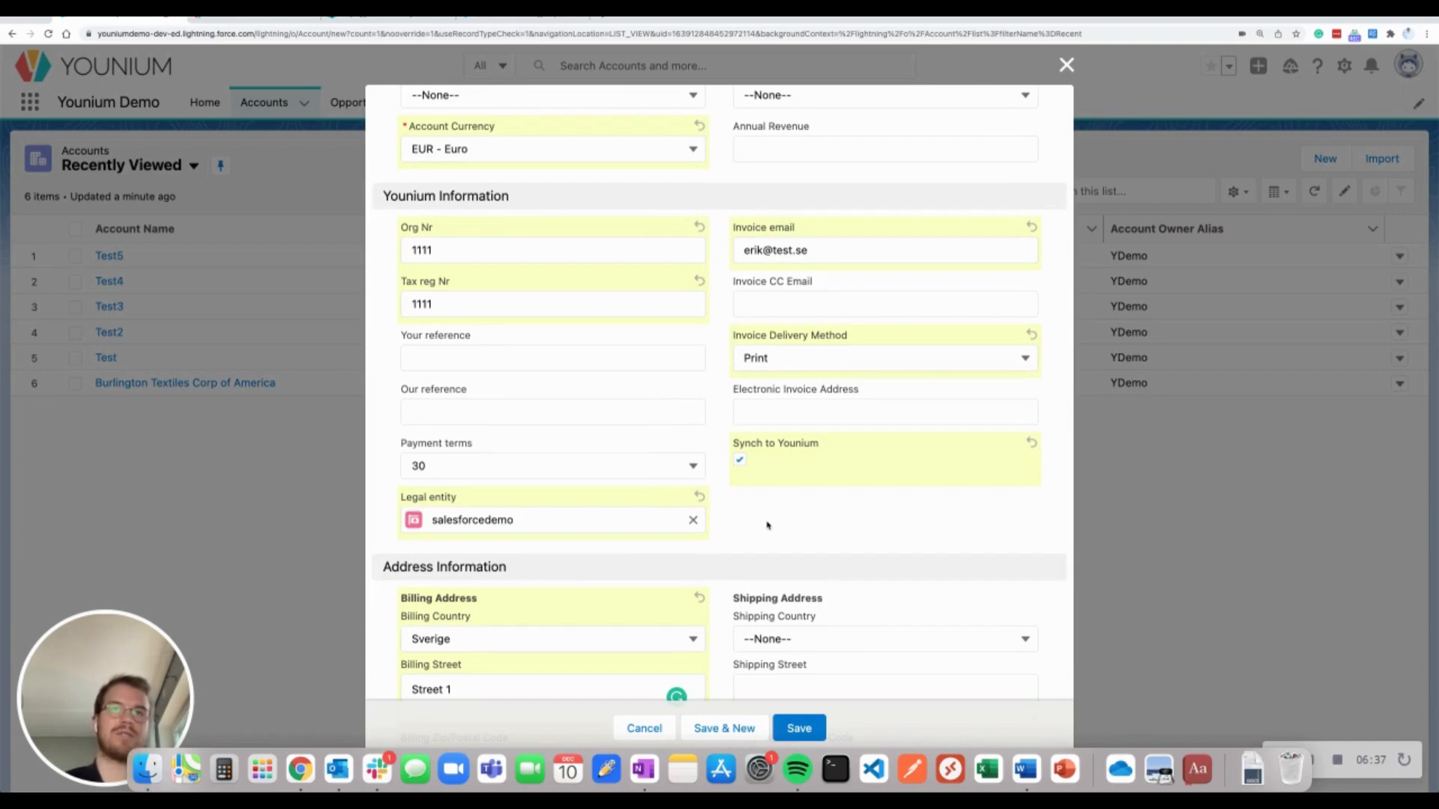
{"action": "left_click", "coordinate": [799, 739]}
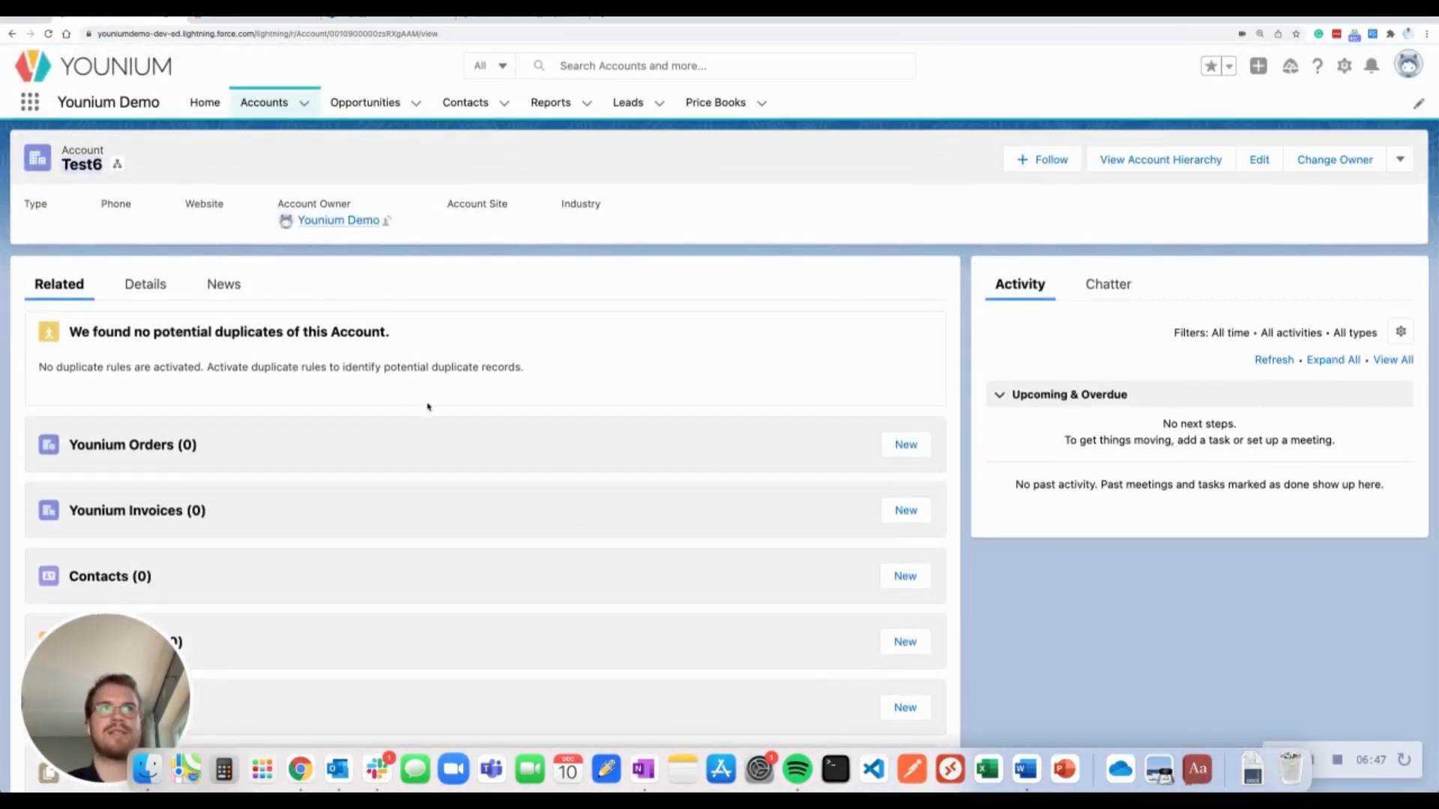
Scroll through Test6's related lists to confirm it has no orders or invoices
{"action": "scroll", "coordinate": [644, 440], "scroll_direction": "down", "scroll_amount": 3}
{"action": "scroll", "coordinate": [644, 440], "scroll_direction": "up", "scroll_amount": 3}
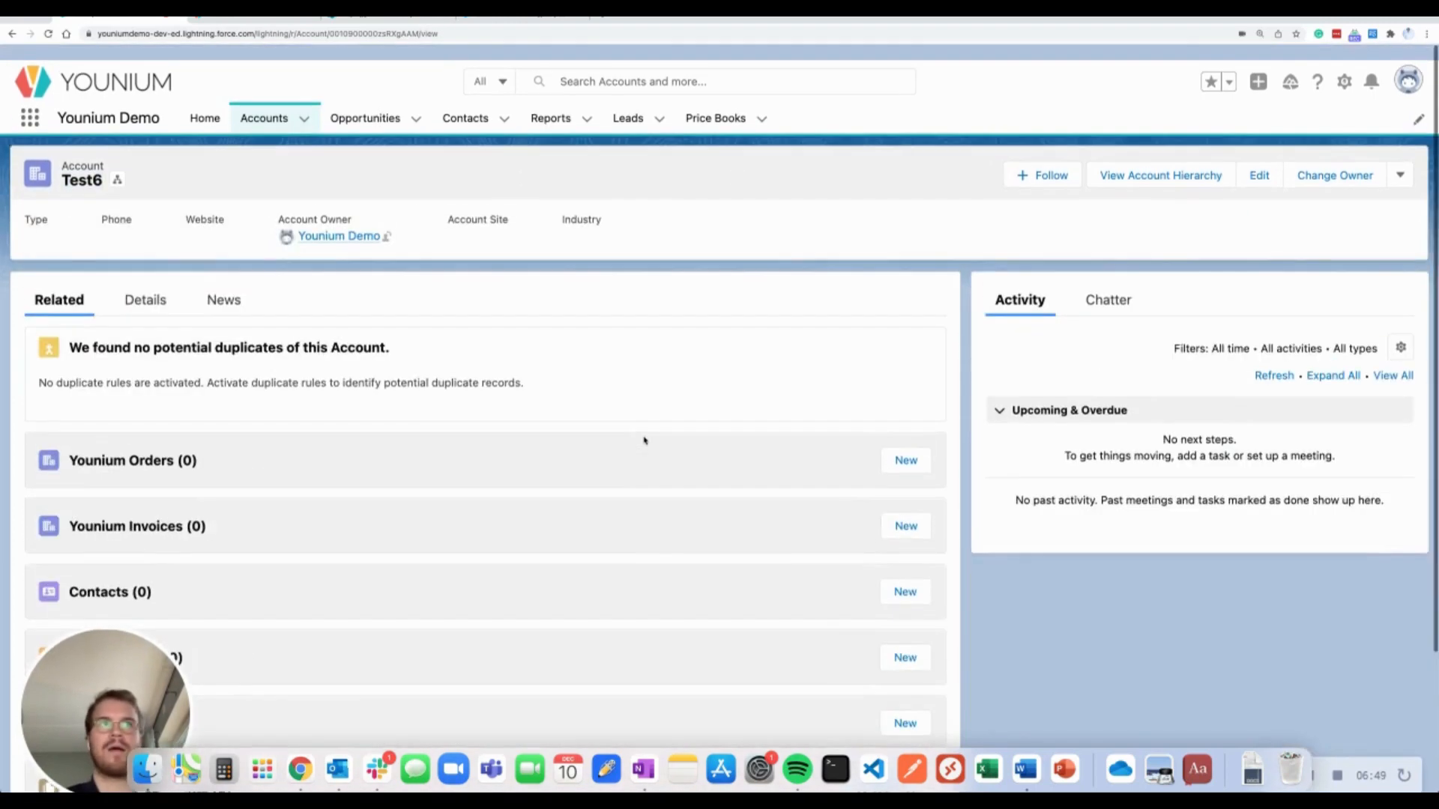
{"action": "scroll", "coordinate": [607, 488], "scroll_direction": "down", "scroll_amount": 3}
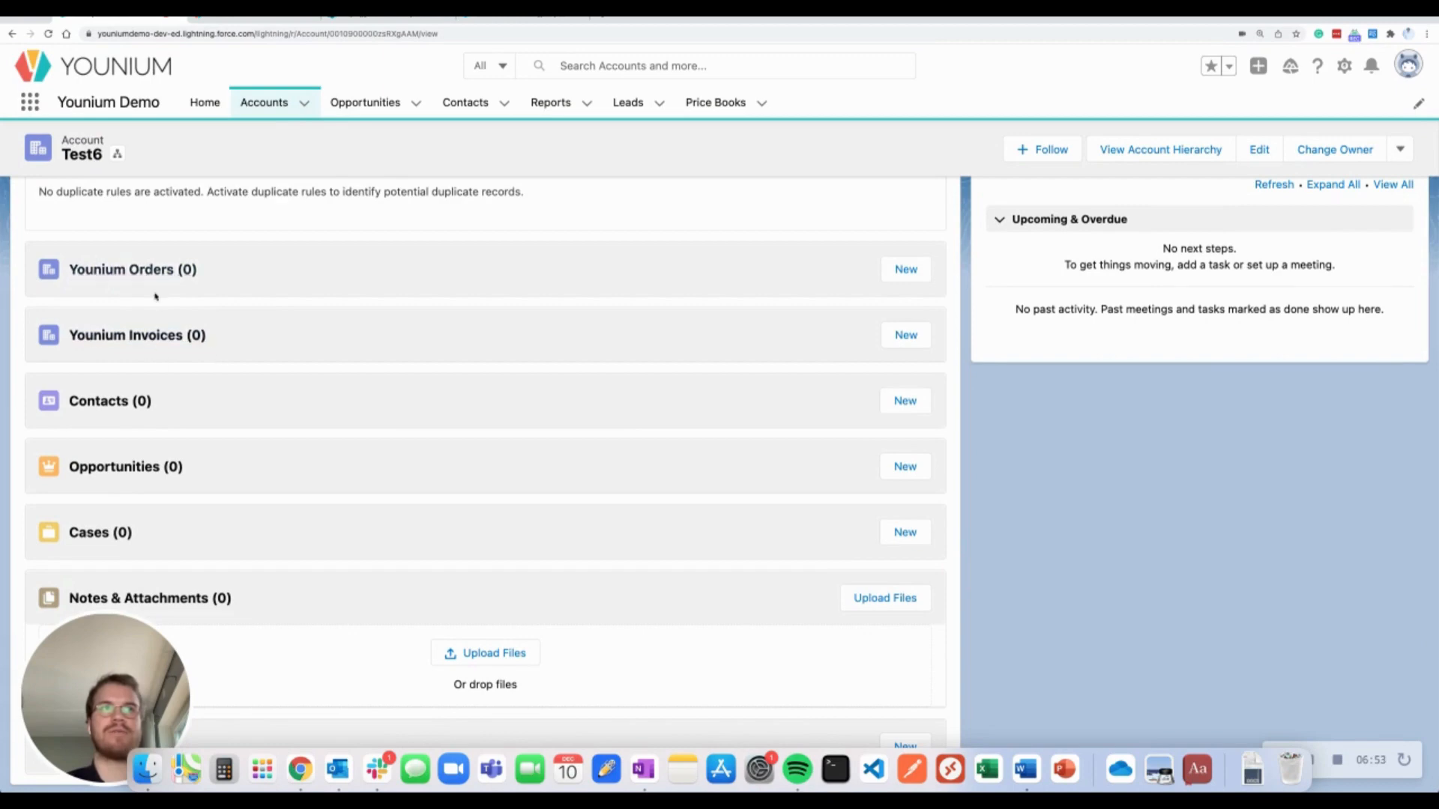
{"action": "scroll", "coordinate": [622, 409], "scroll_direction": "up", "scroll_amount": 3}
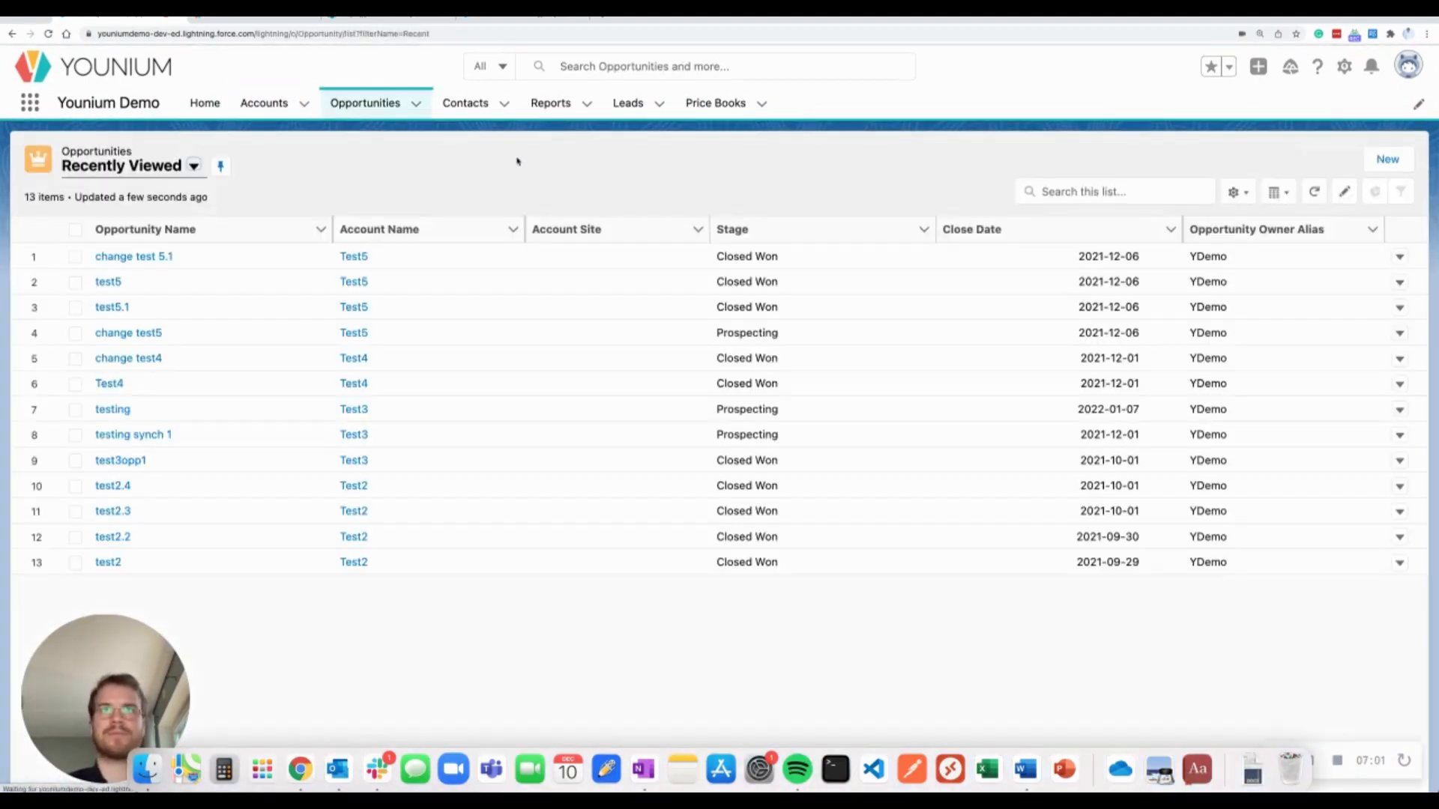
Start a new opportunity Test6 at stage Needs Analysis, closing 2021-12-31
{"action": "left_click", "coordinate": [1372, 156]}
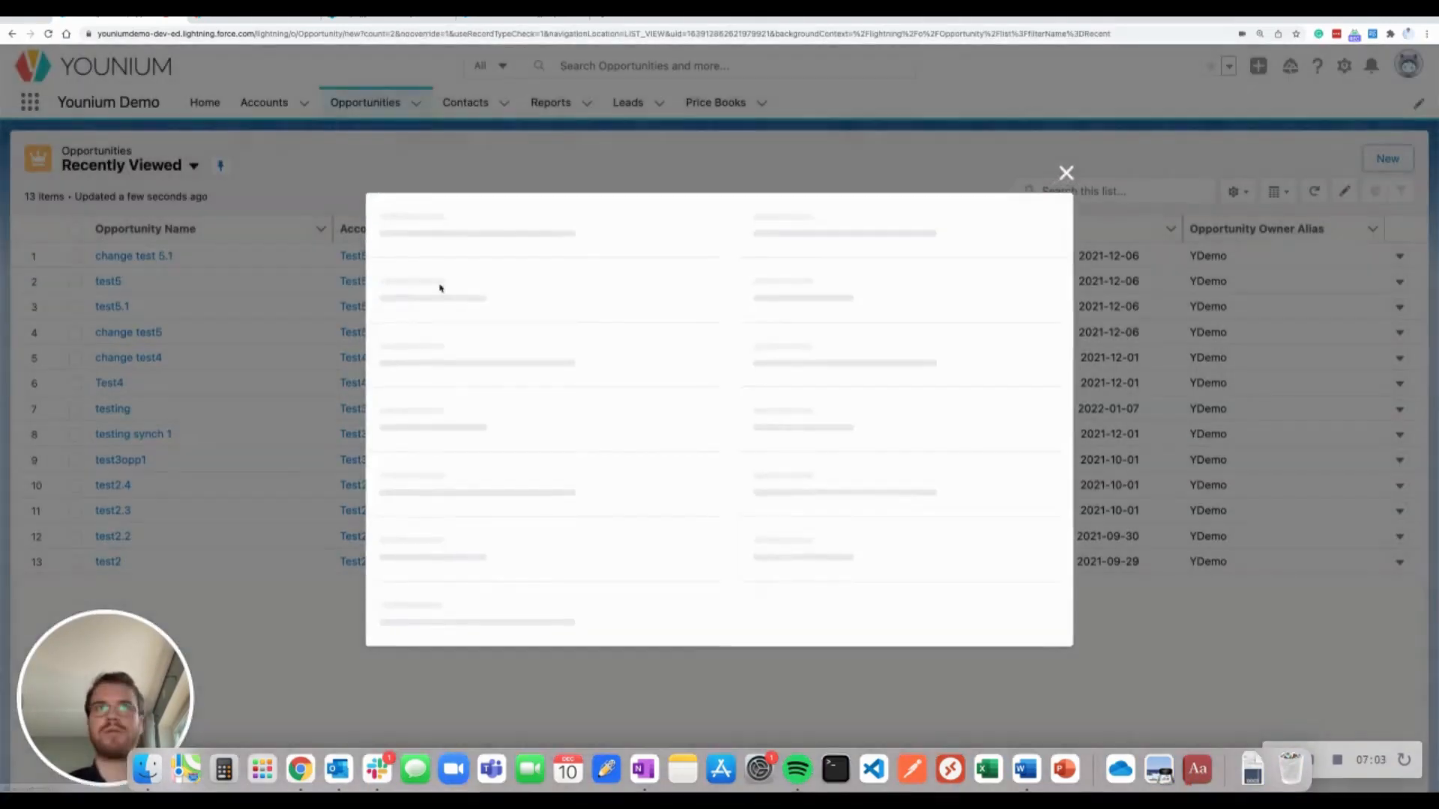
{"action": "left_click", "coordinate": [600, 263]}
{"action": "type", "text": "T"}
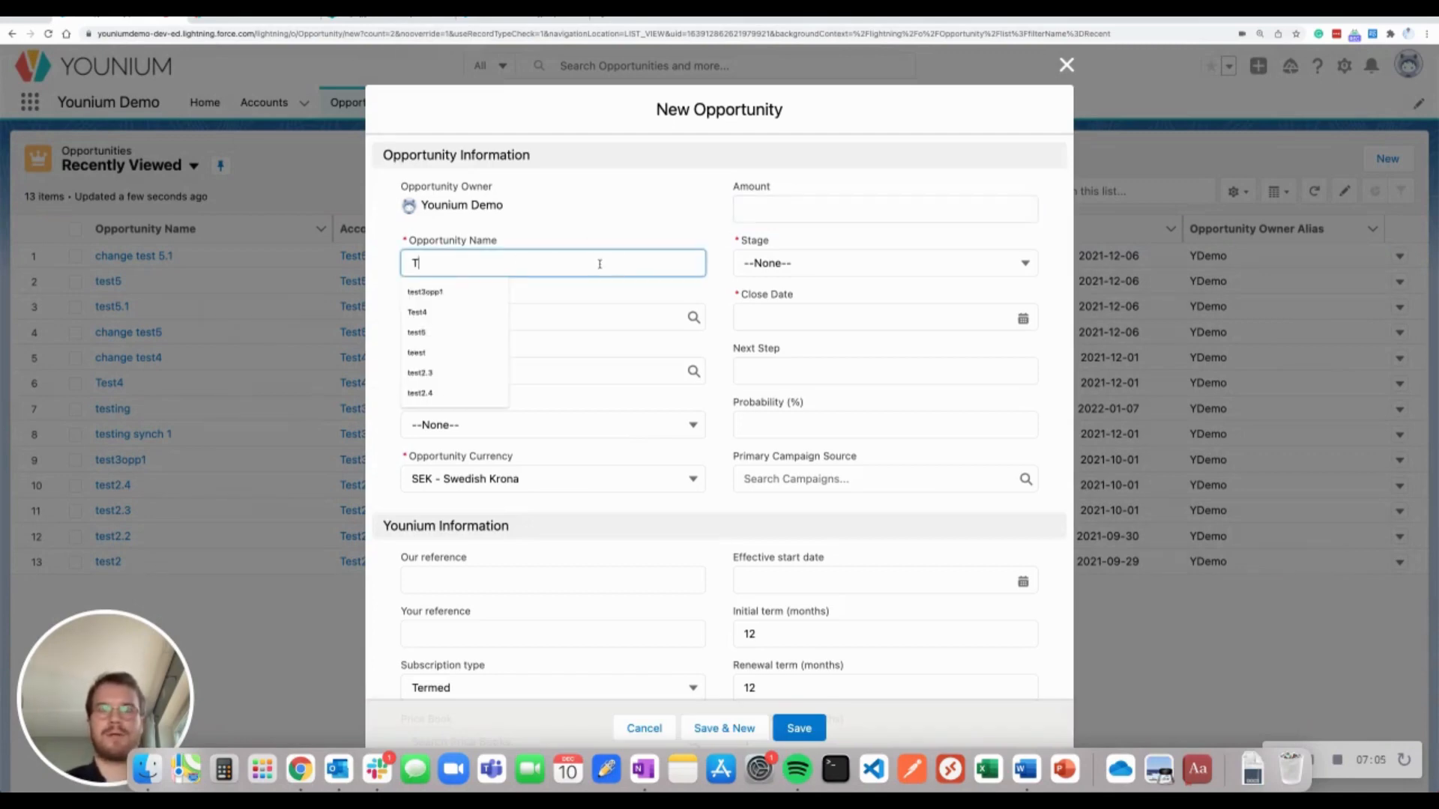
{"action": "type", "text": "est6"}
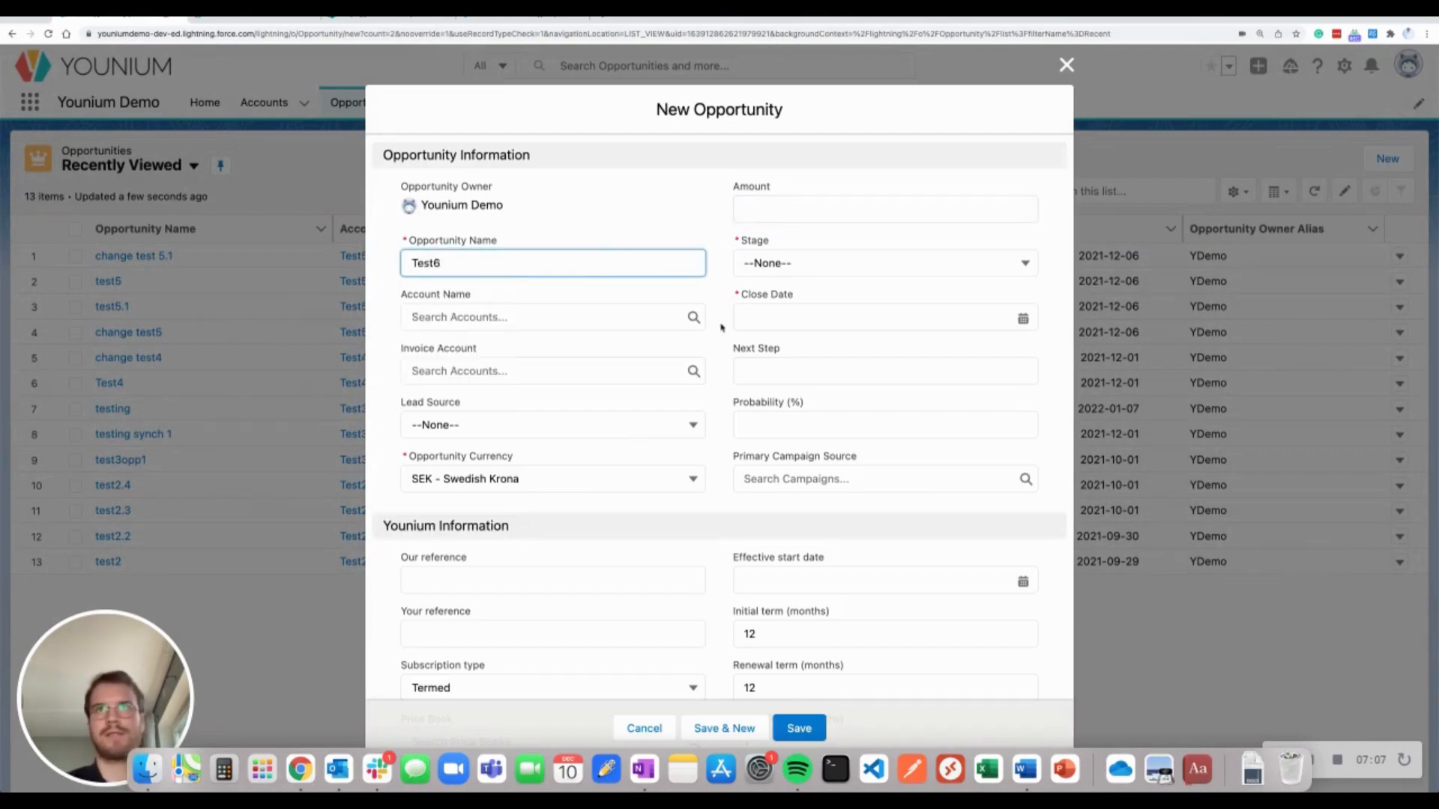
{"action": "left_click", "coordinate": [779, 263]}
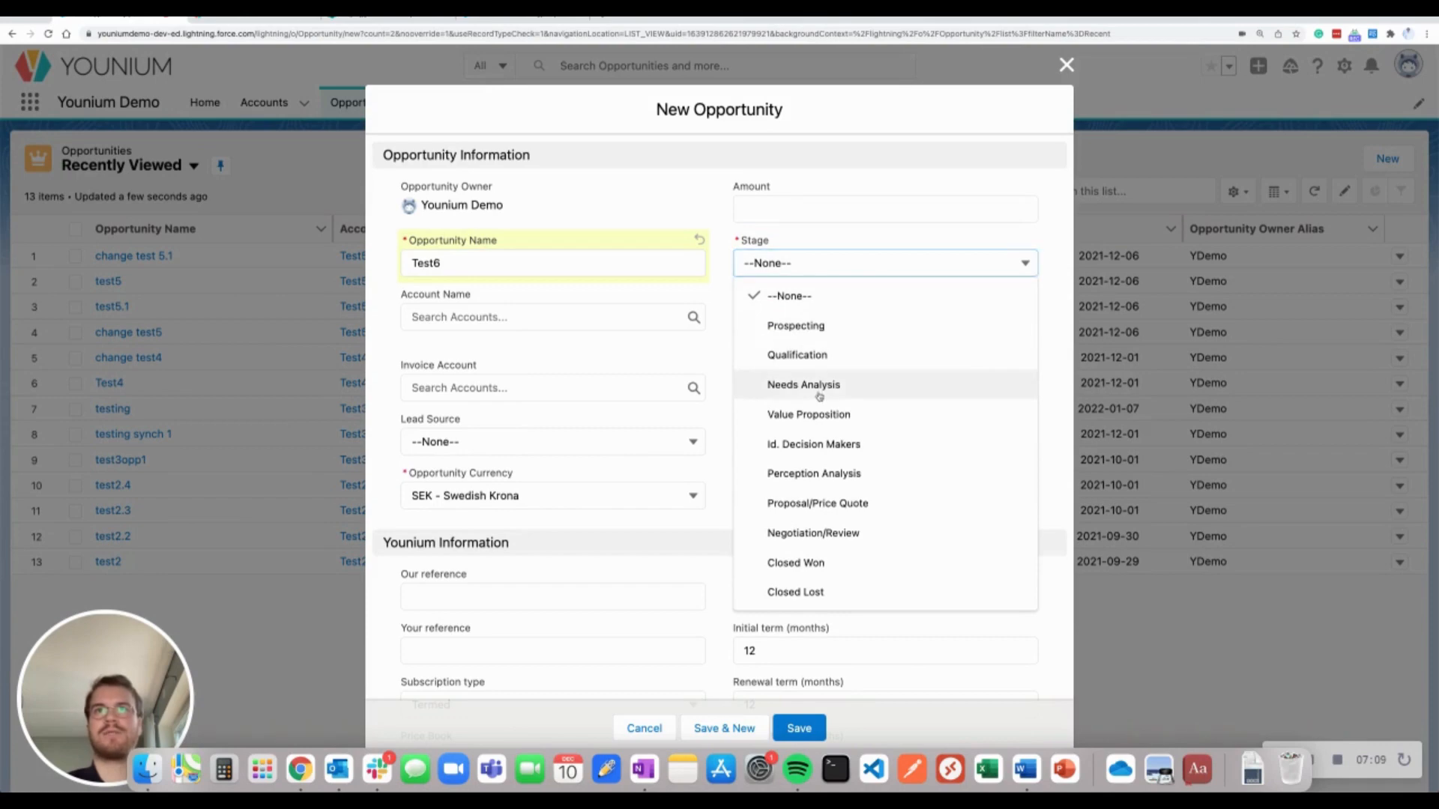
{"action": "left_click", "coordinate": [819, 389]}
{"action": "left_click", "coordinate": [924, 318]}
{"action": "left_click", "coordinate": [891, 436]}
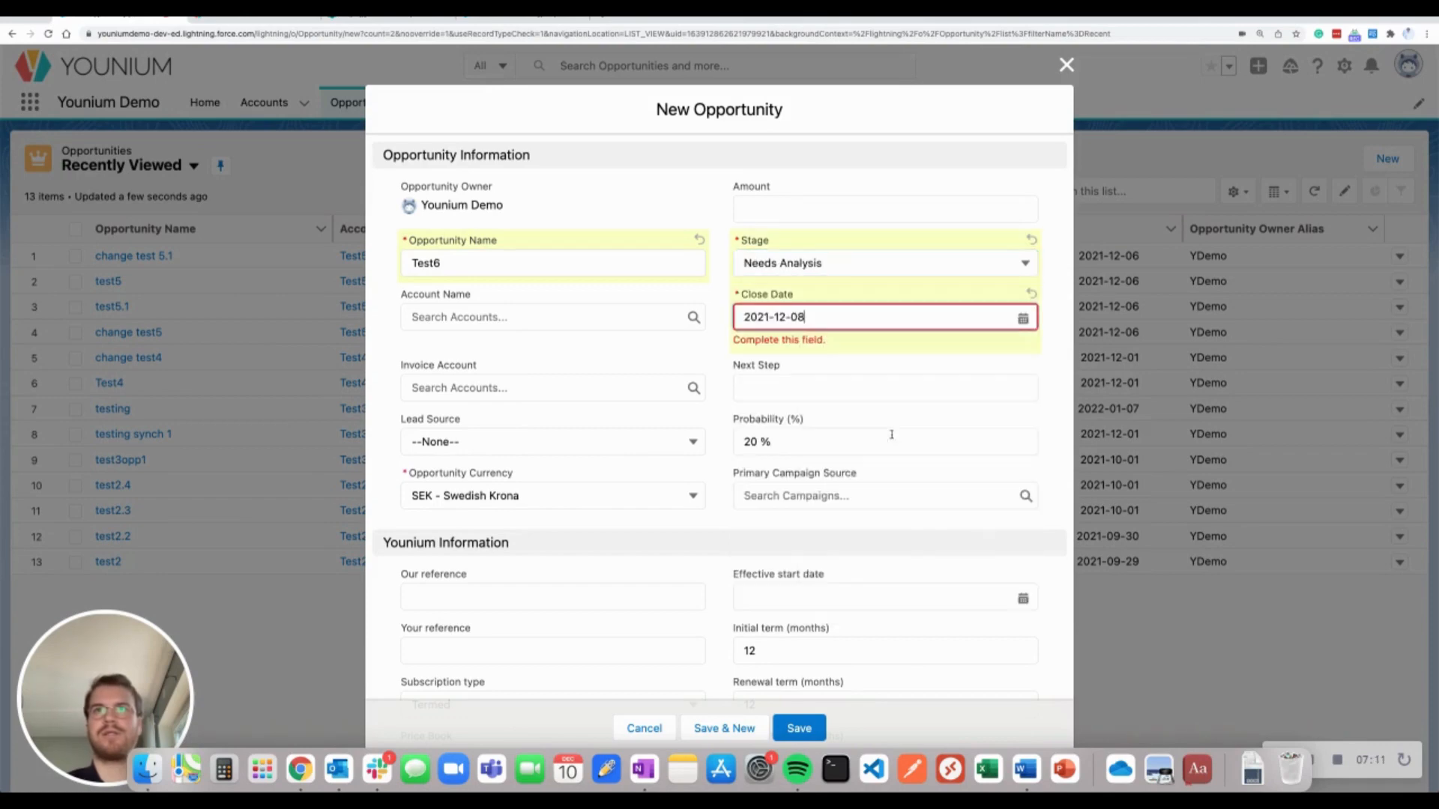
{"action": "left_click", "coordinate": [981, 318]}
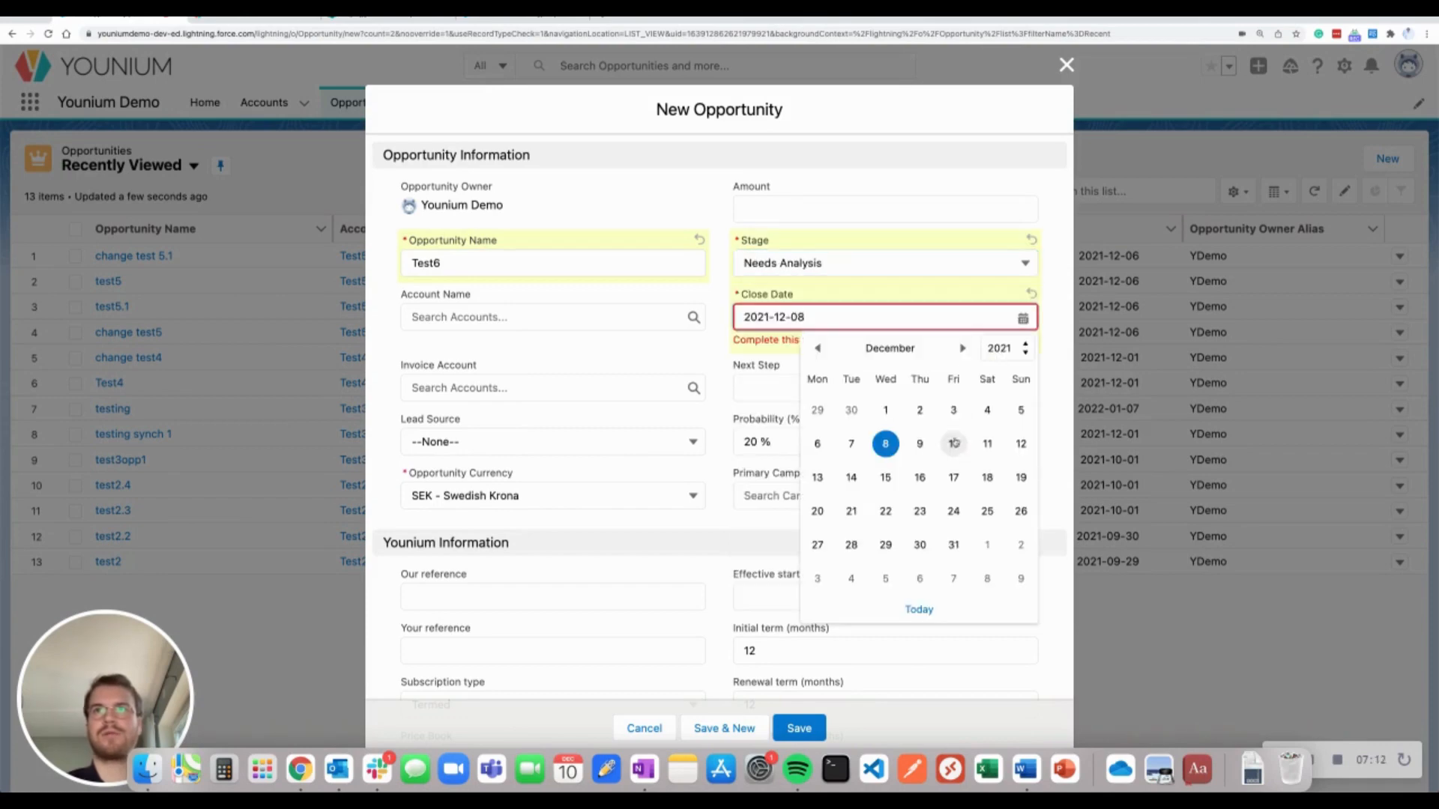
{"action": "left_click", "coordinate": [954, 543]}
Link the opportunity to account Test6
{"action": "scroll", "coordinate": [682, 430], "scroll_direction": "down", "scroll_amount": 2}
{"action": "left_click", "coordinate": [628, 316]}
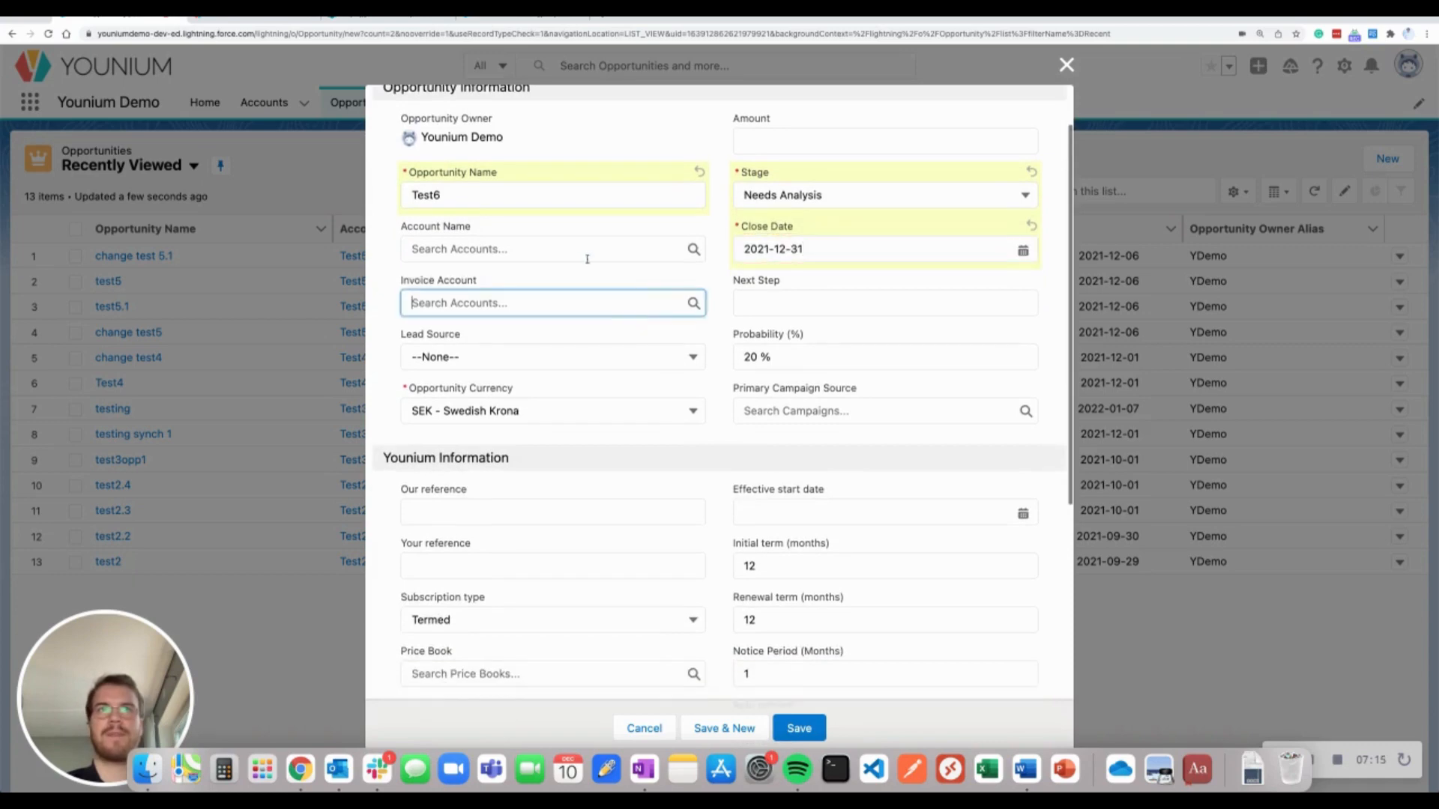
{"action": "left_click", "coordinate": [586, 254]}
{"action": "left_click", "coordinate": [558, 308]}
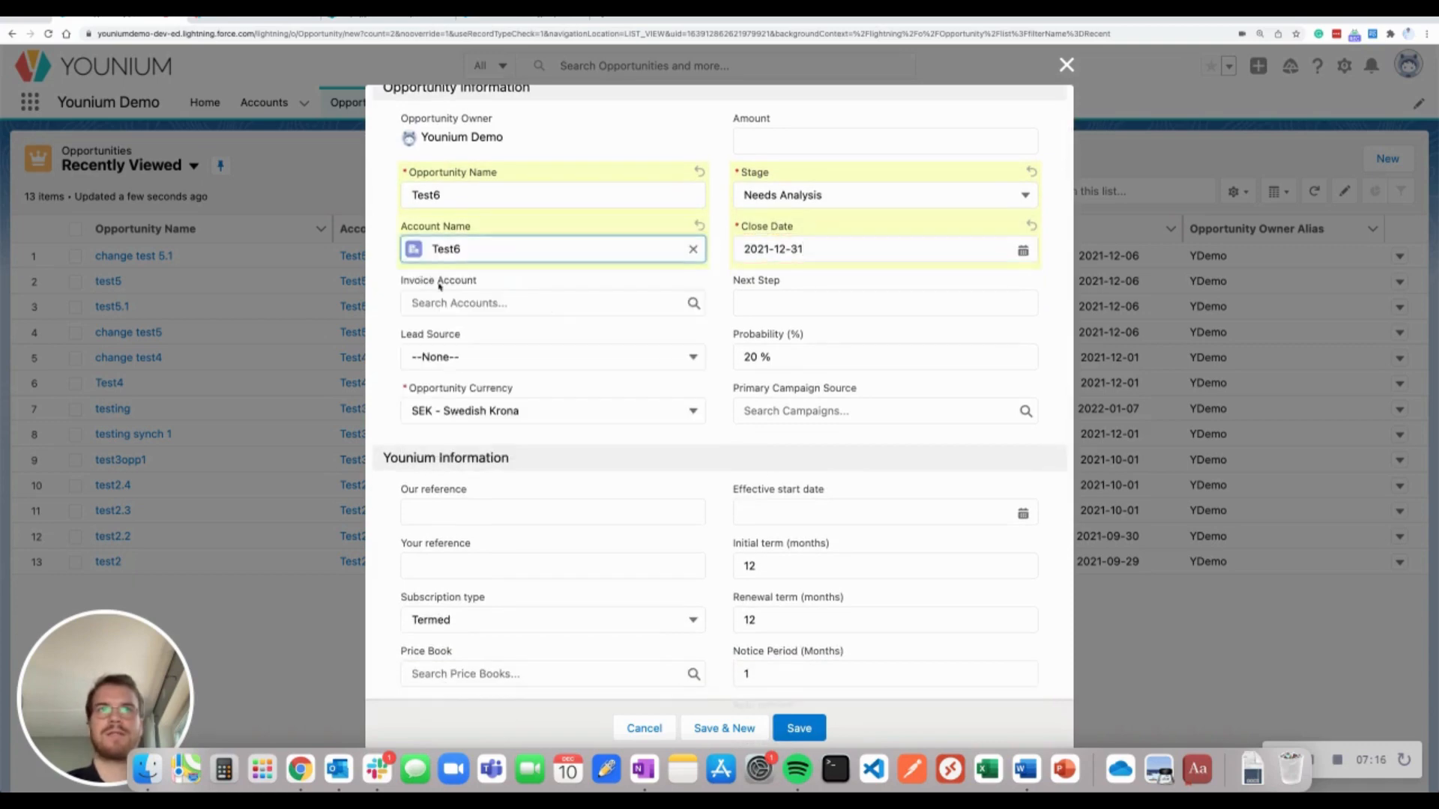
{"action": "left_click", "coordinate": [370, 310]}
{"action": "left_click_drag", "start_coordinate": [398, 286], "coordinate": [488, 282]}
{"action": "left_click", "coordinate": [491, 283]}
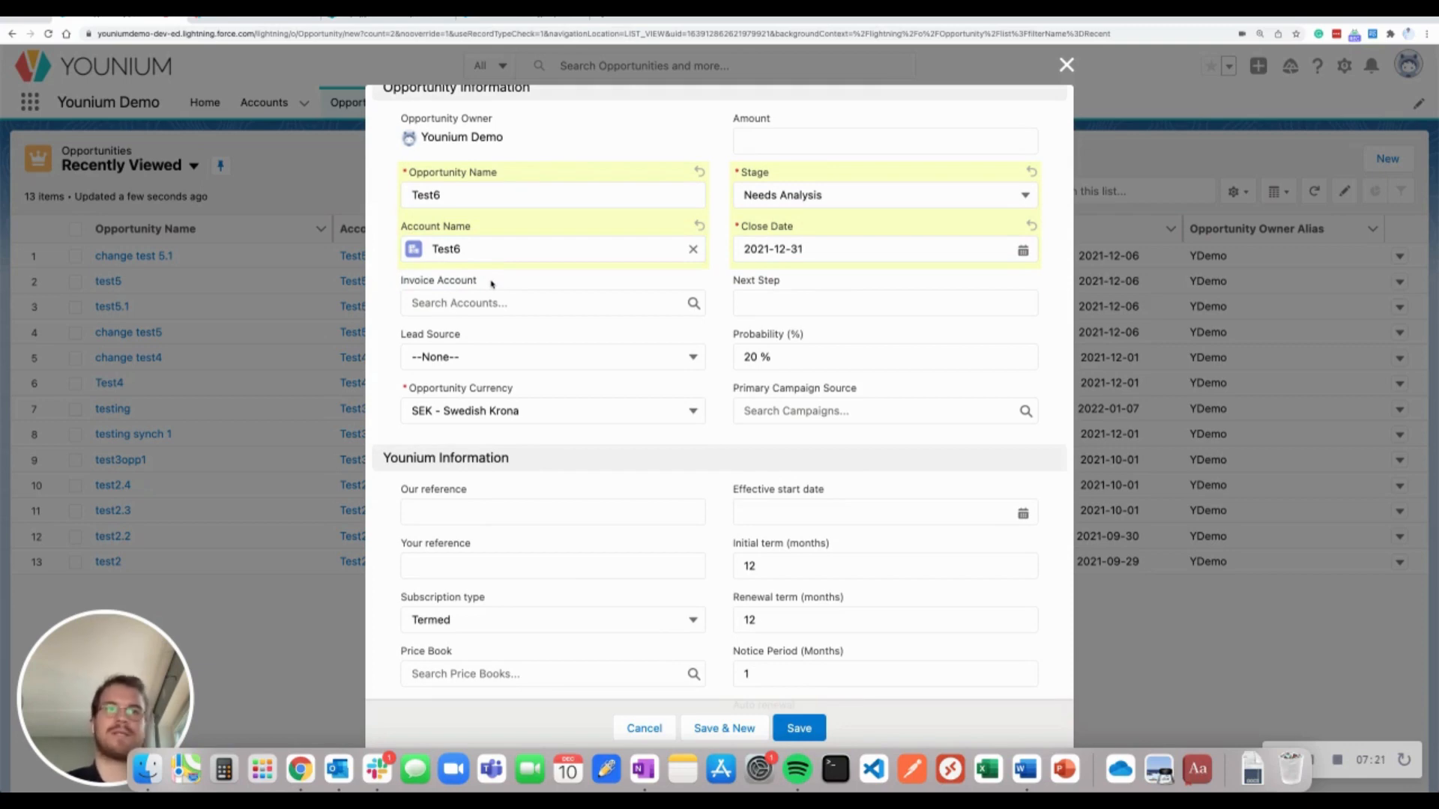
{"action": "scroll", "coordinate": [388, 338], "scroll_direction": "up", "scroll_amount": 1}
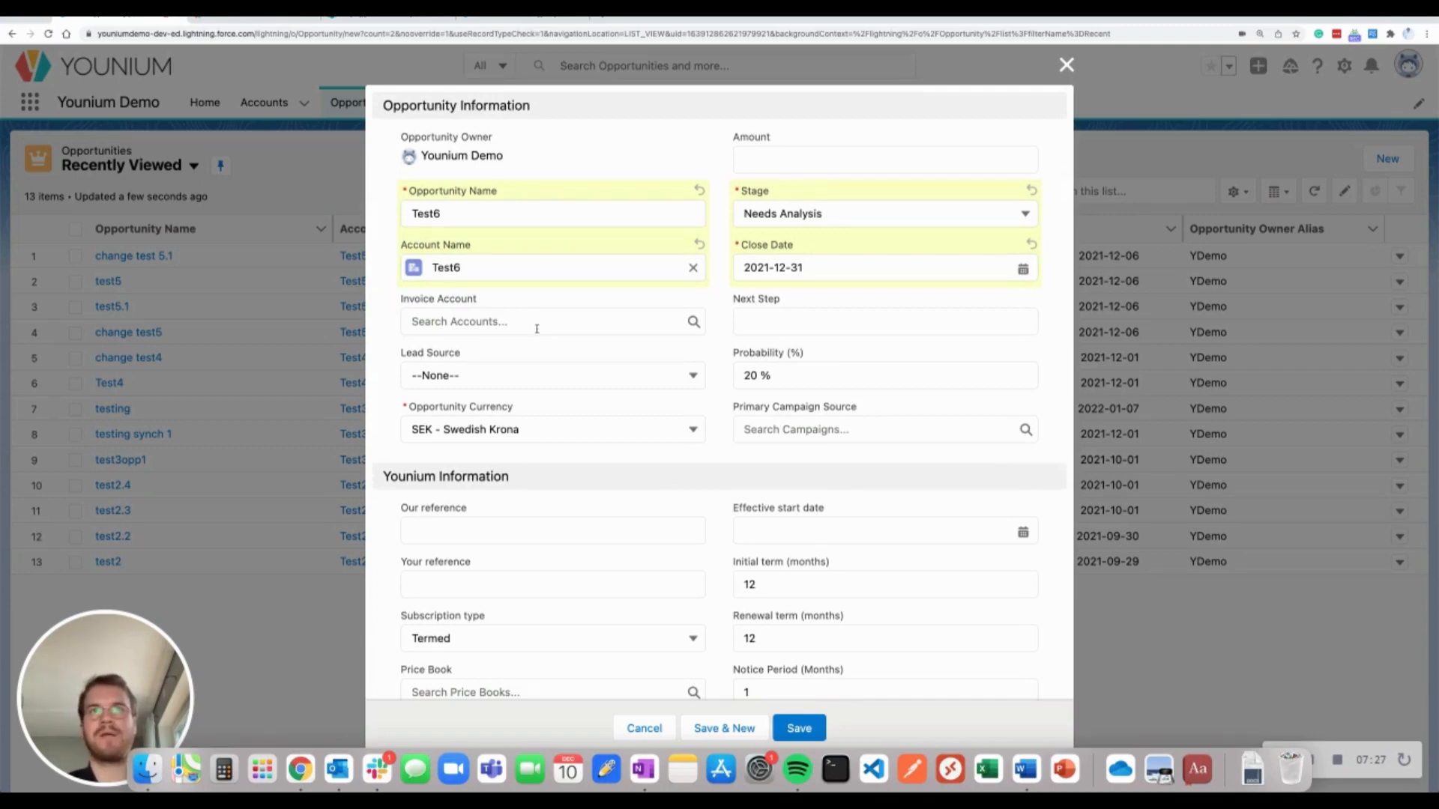
Set the opportunity currency to EUR - Euro and fill in Our and Your reference
{"action": "scroll", "coordinate": [536, 330], "scroll_direction": "down", "scroll_amount": 1}
{"action": "left_click", "coordinate": [614, 404]}
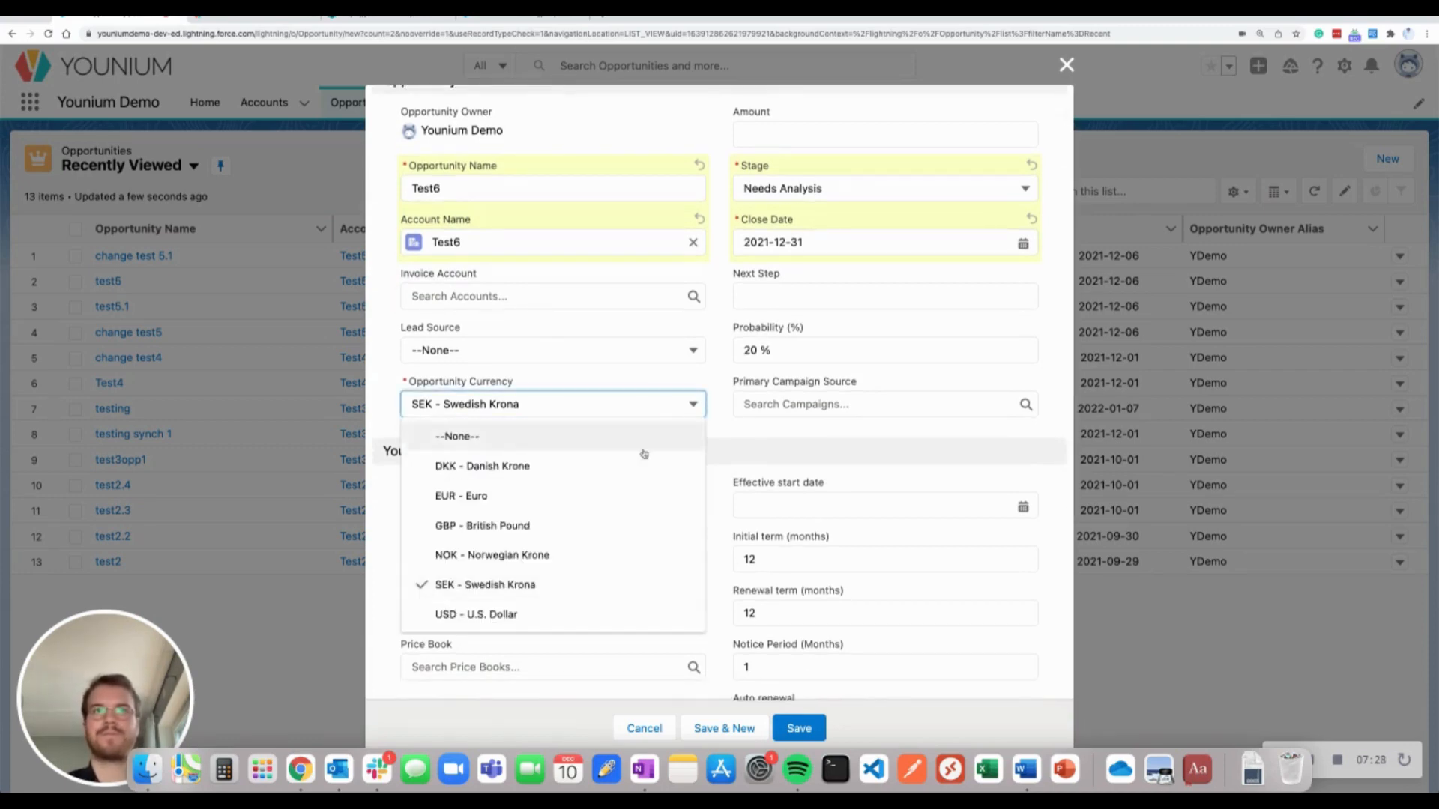
{"action": "left_click", "coordinate": [619, 494]}
{"action": "scroll", "coordinate": [690, 479], "scroll_direction": "down", "scroll_amount": 5}
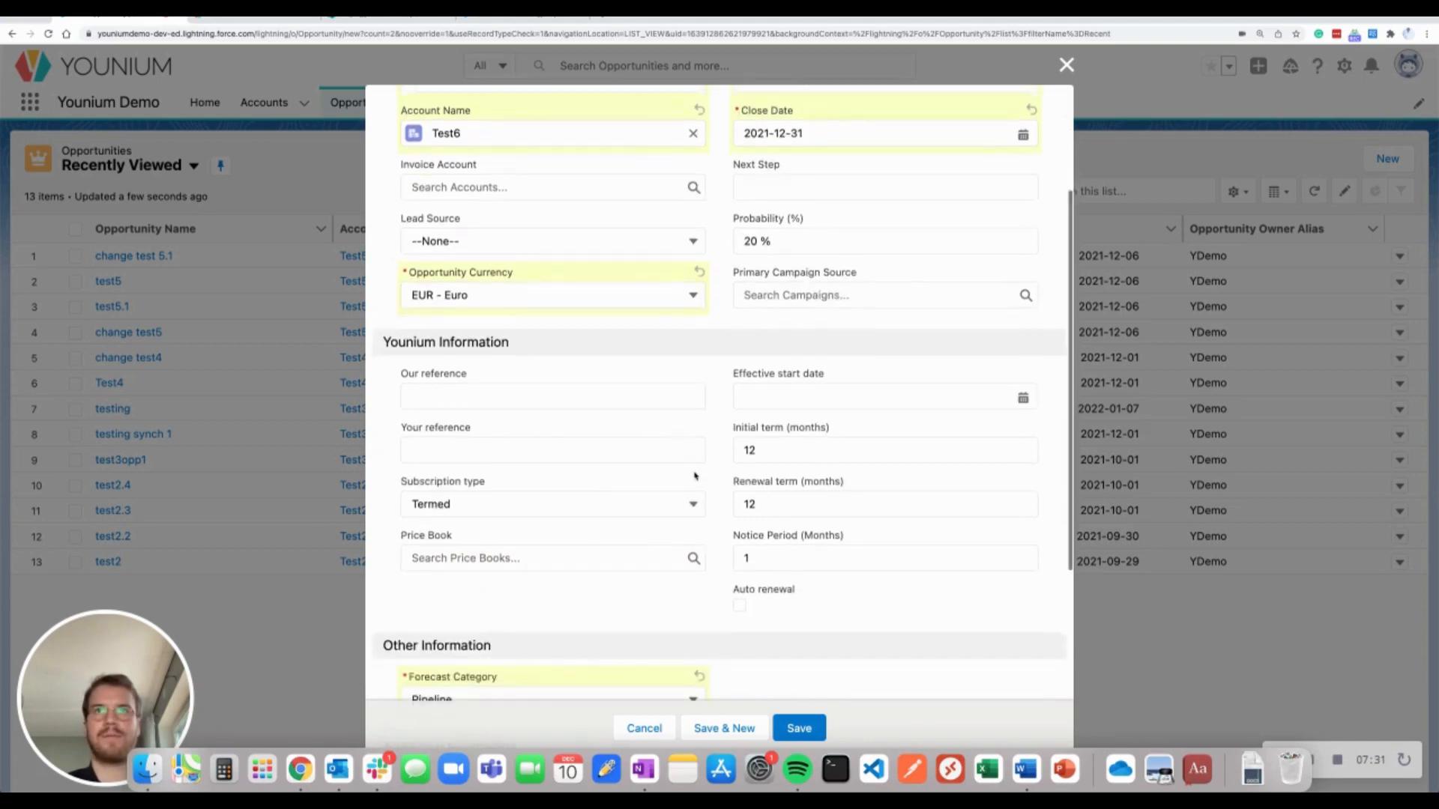
{"action": "left_click", "coordinate": [549, 294]}
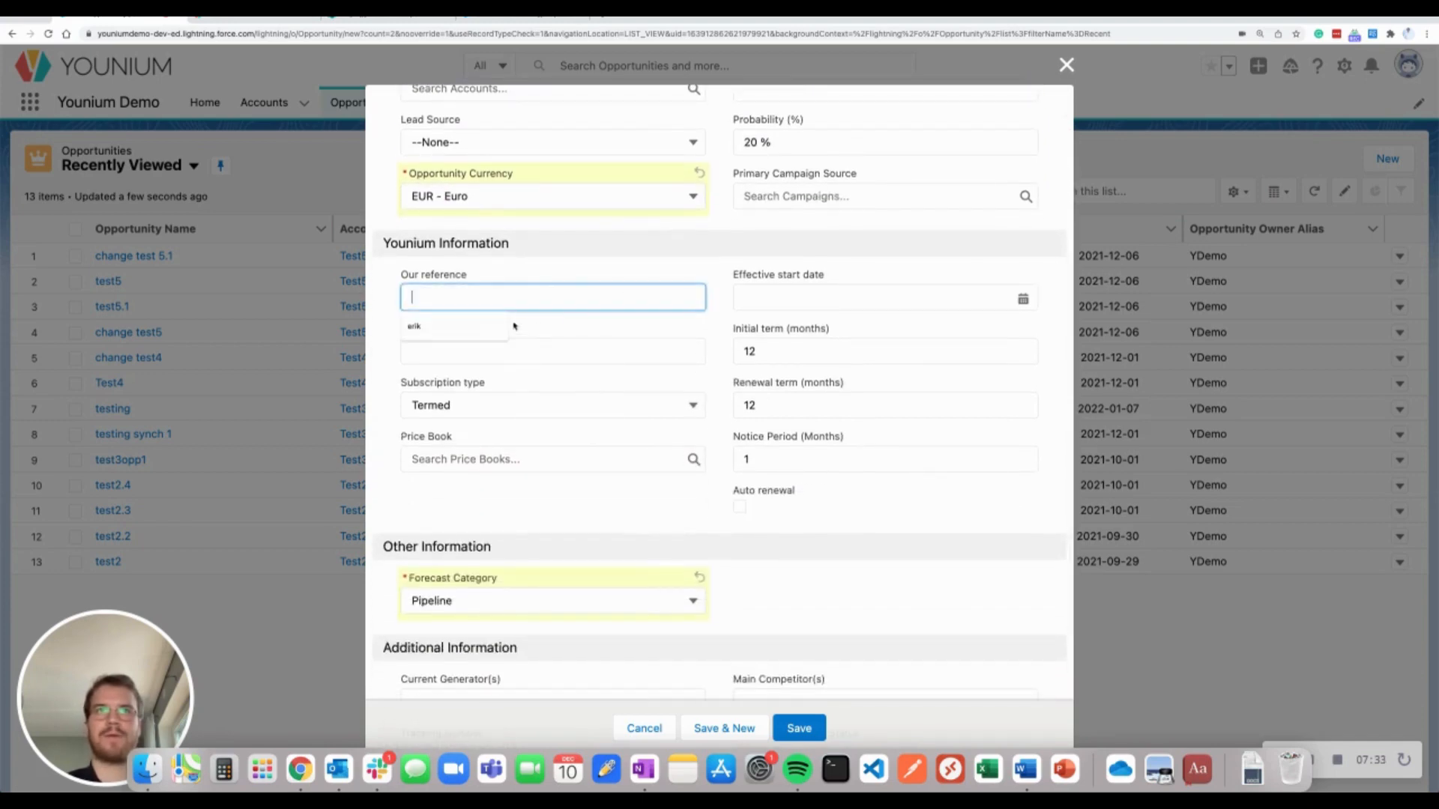
{"action": "type", "text": "erik"}
{"action": "left_click", "coordinate": [590, 341]}
{"action": "type", "text": "bob"}
{"action": "left_click", "coordinate": [417, 382]}
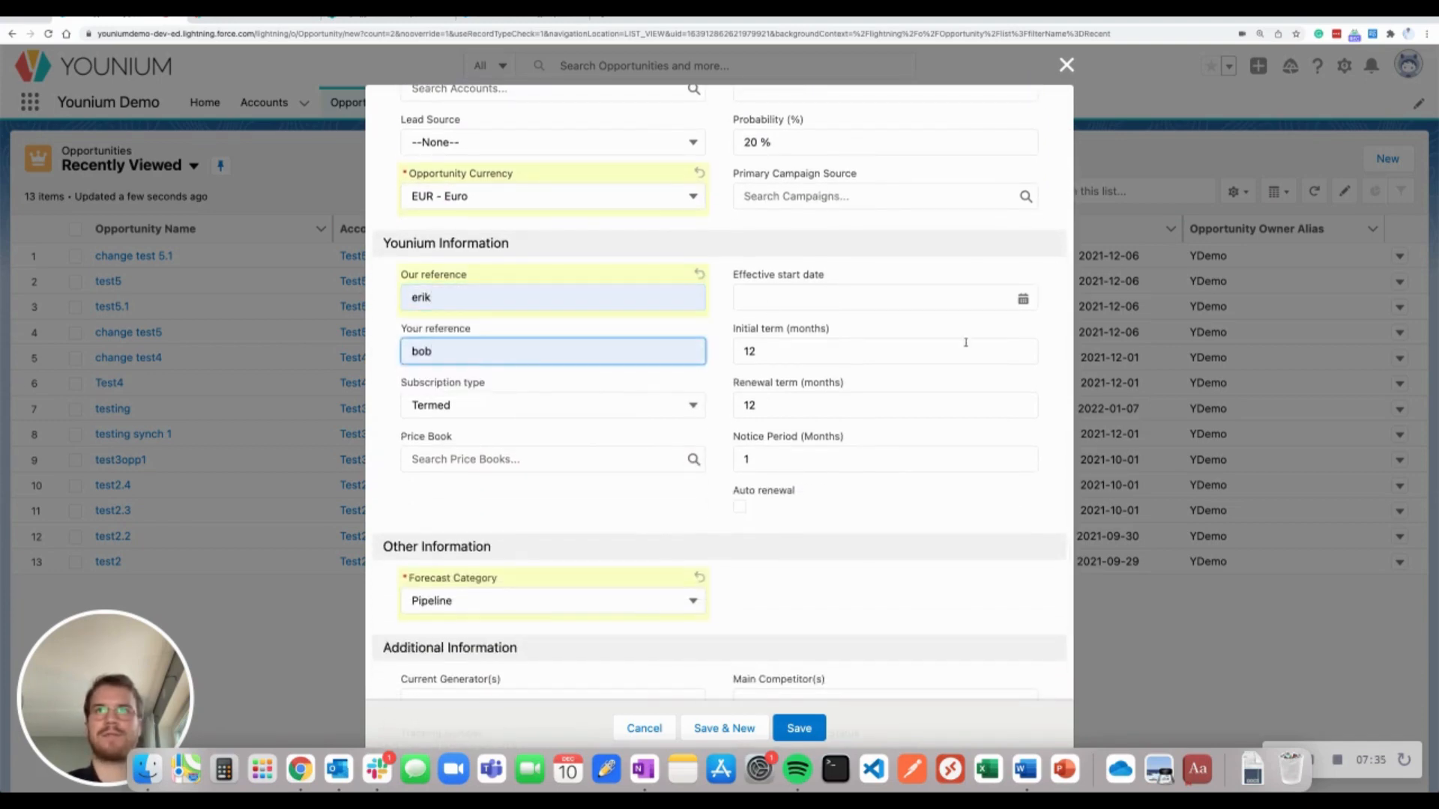
Set start date 2022-01-01, enable auto renewal, choose Younium-salesforcedemo price book, and save
{"action": "left_click", "coordinate": [1023, 301]}
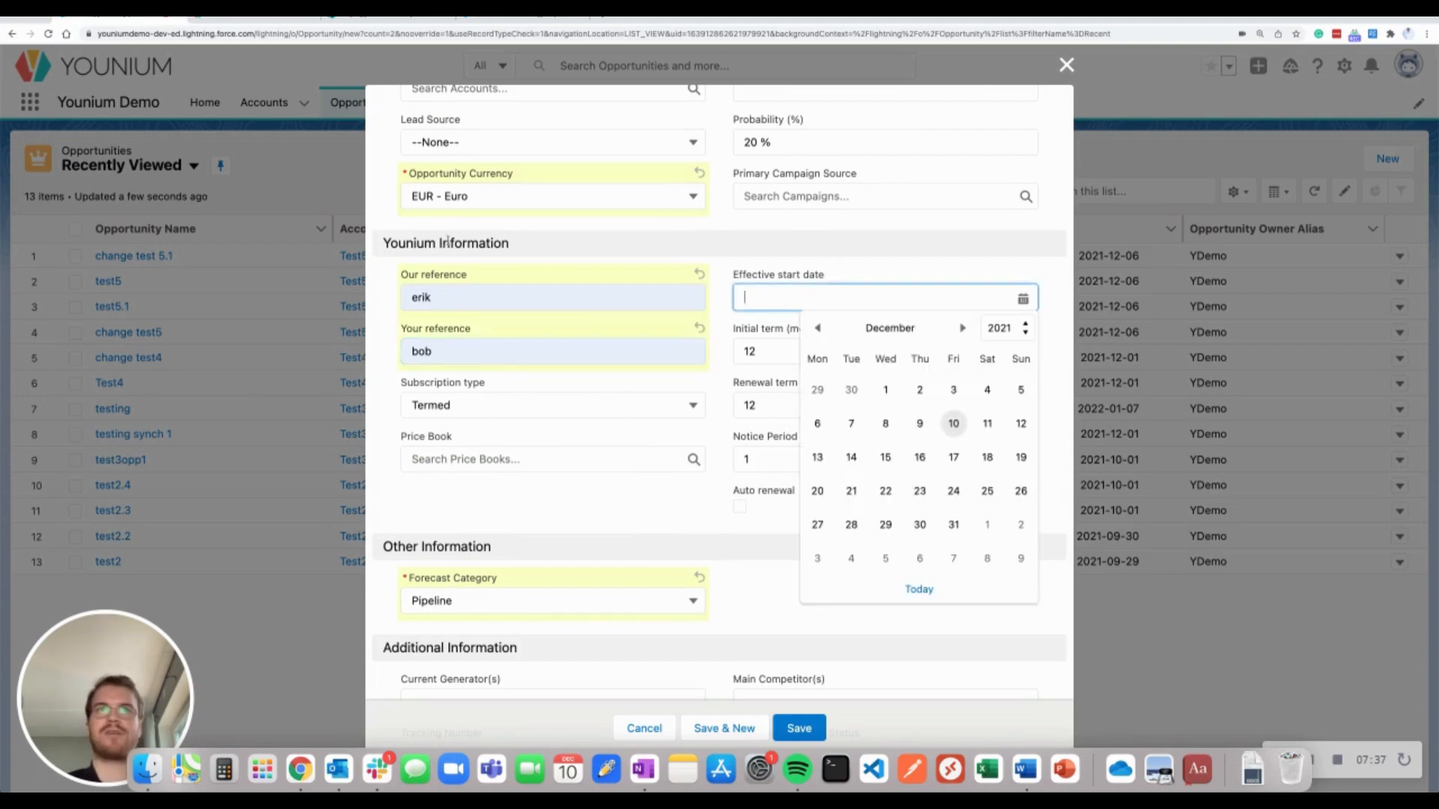
{"action": "left_click", "coordinate": [384, 247]}
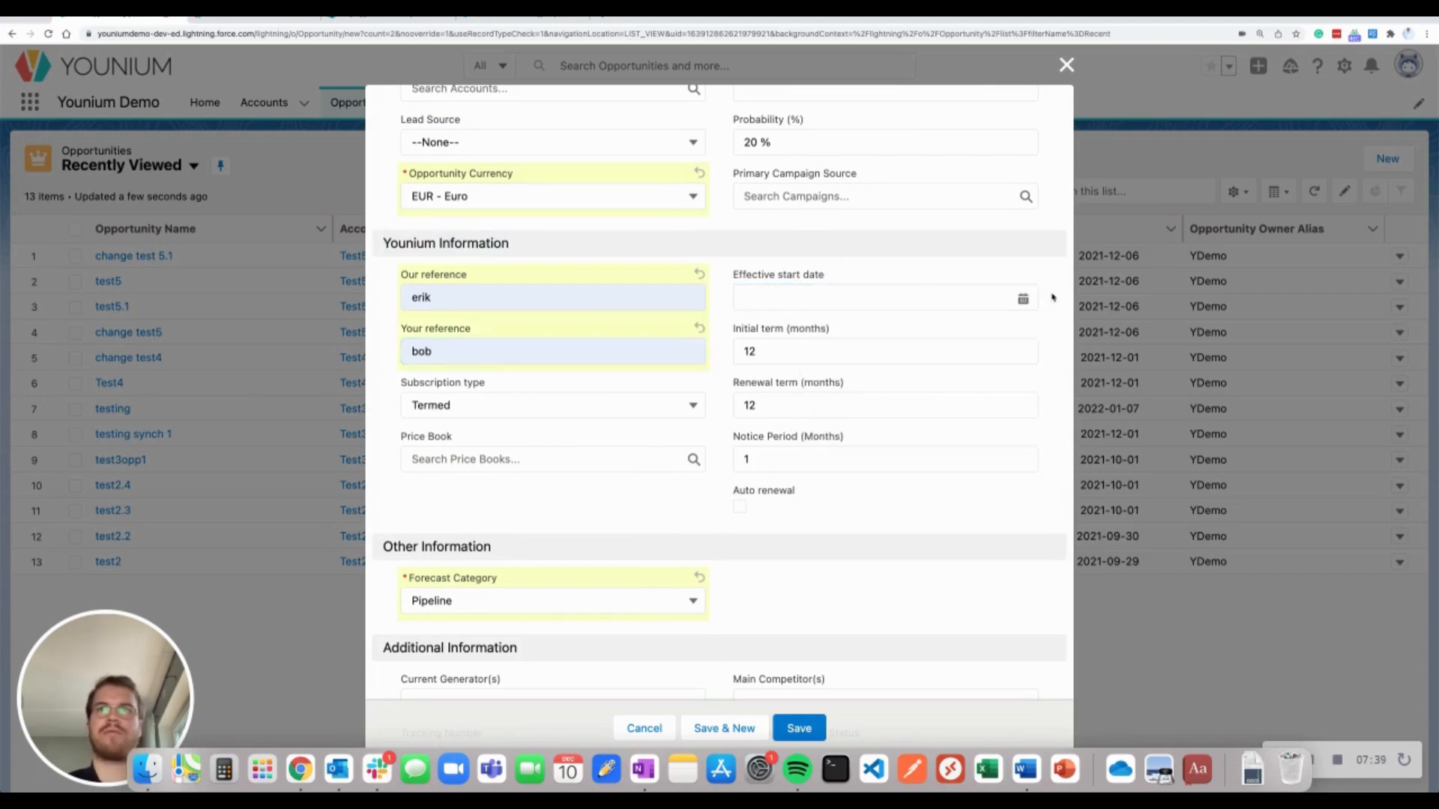
{"action": "left_click", "coordinate": [1024, 299]}
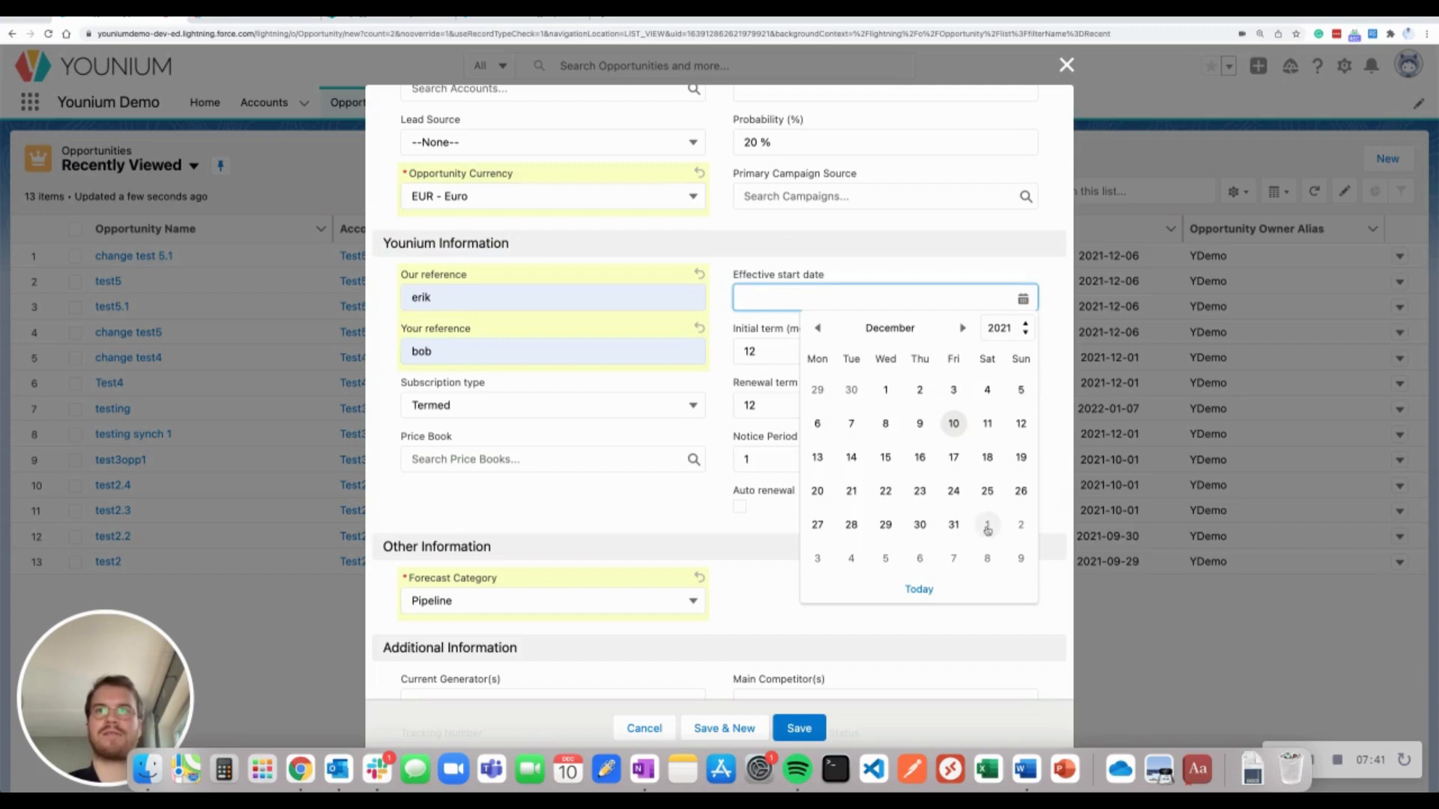
{"action": "left_click", "coordinate": [988, 526]}
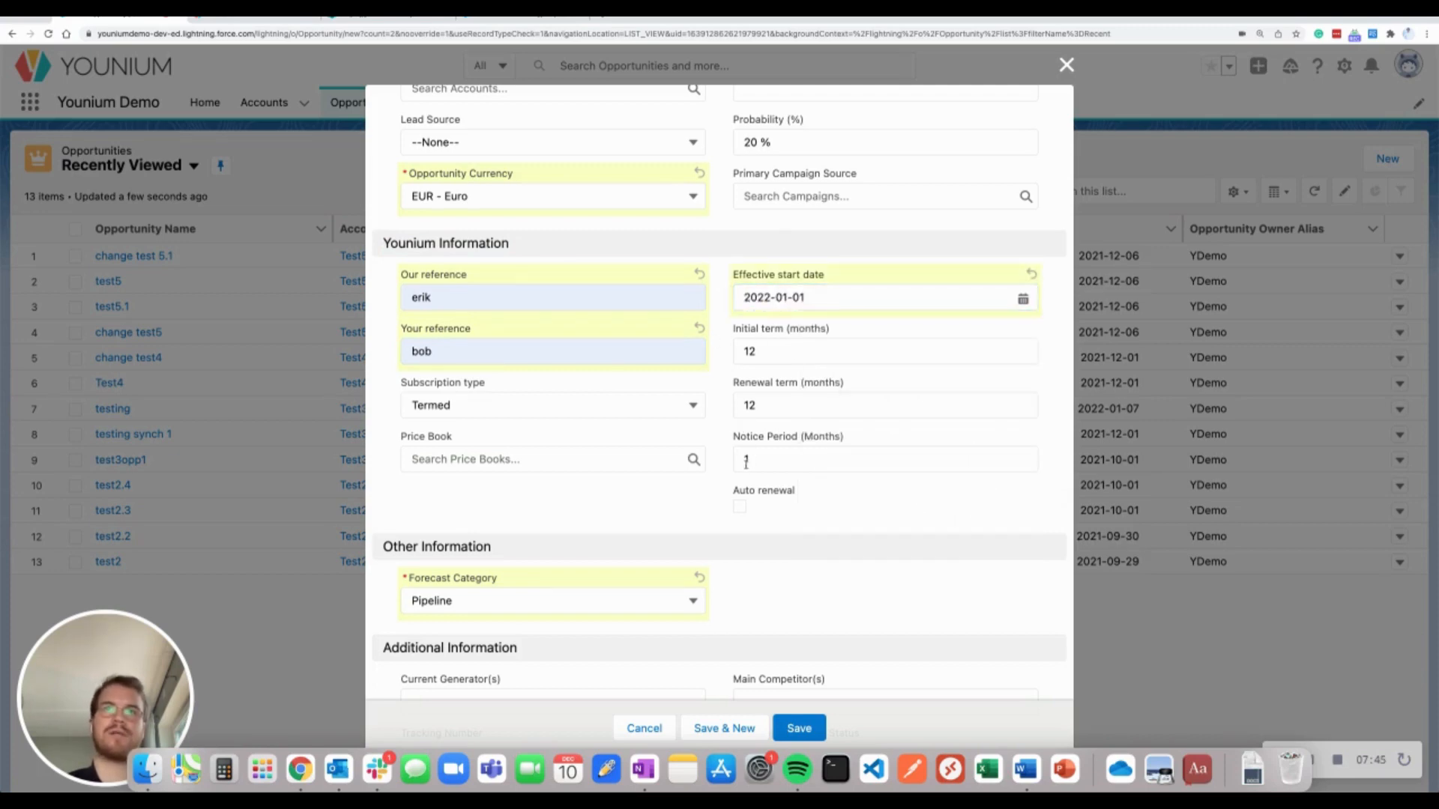
{"action": "left_click", "coordinate": [739, 509]}
{"action": "scroll", "coordinate": [595, 500], "scroll_direction": "down", "scroll_amount": 1}
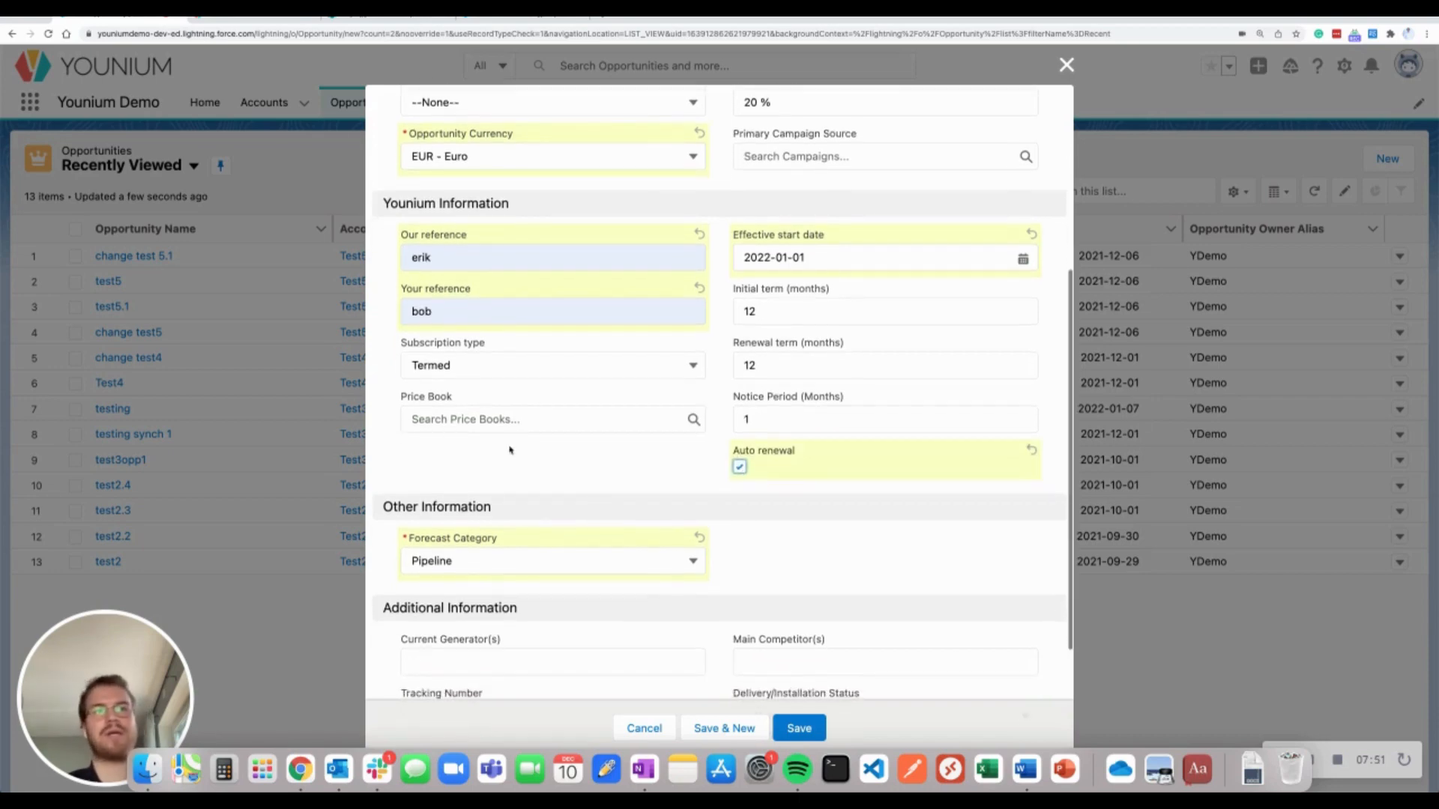
{"action": "left_click", "coordinate": [538, 420]}
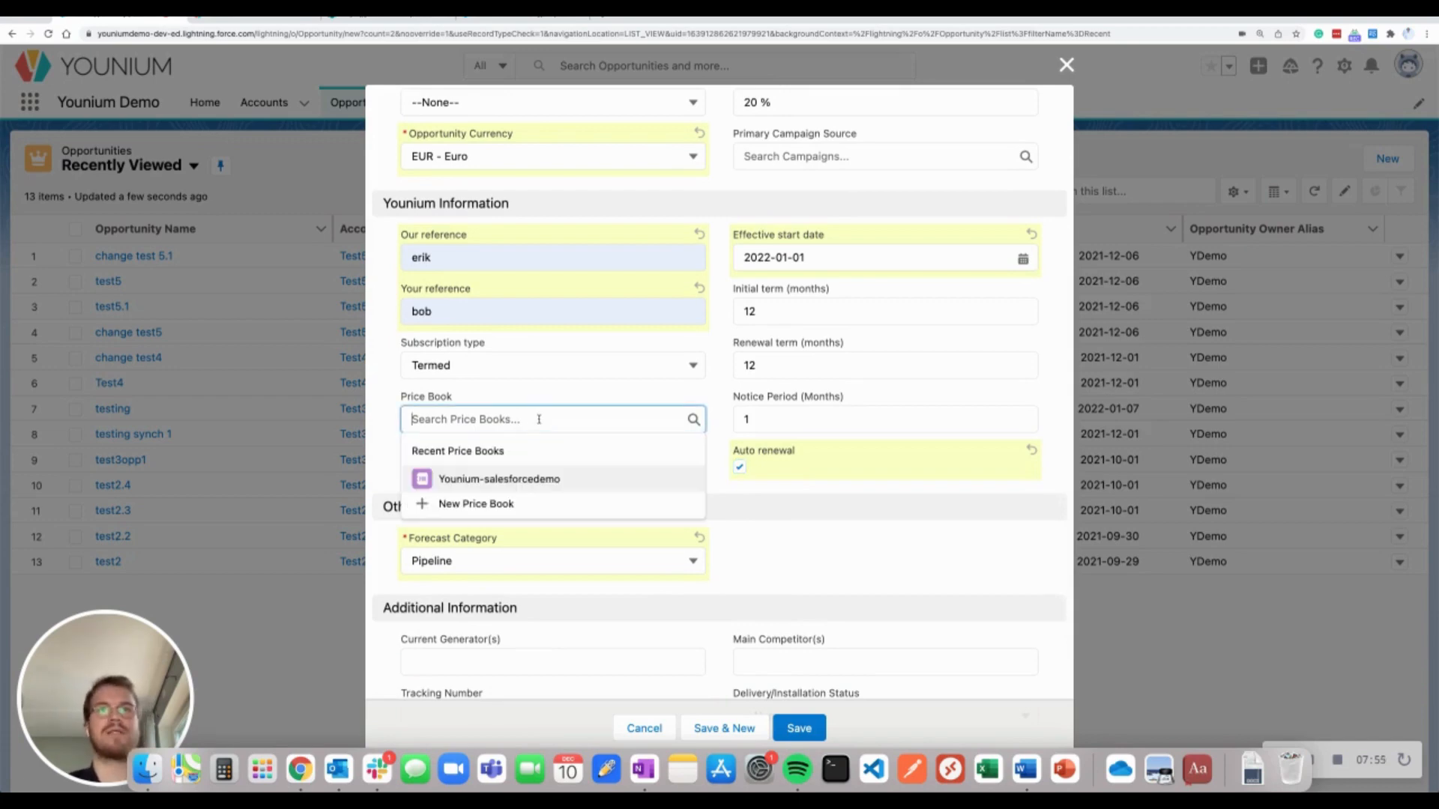
{"action": "left_click", "coordinate": [575, 482]}
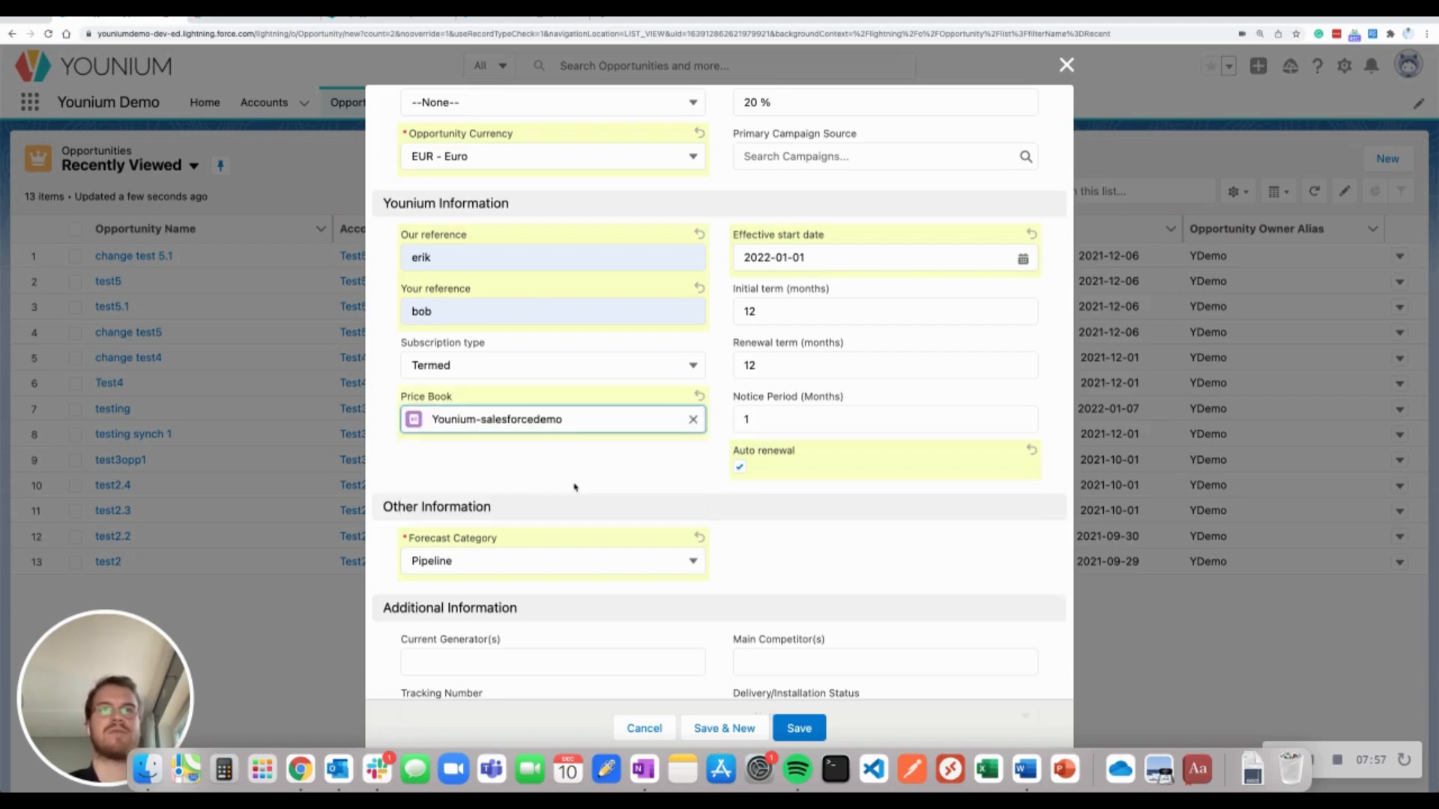
{"action": "scroll", "coordinate": [679, 459], "scroll_direction": "down", "scroll_amount": 5}
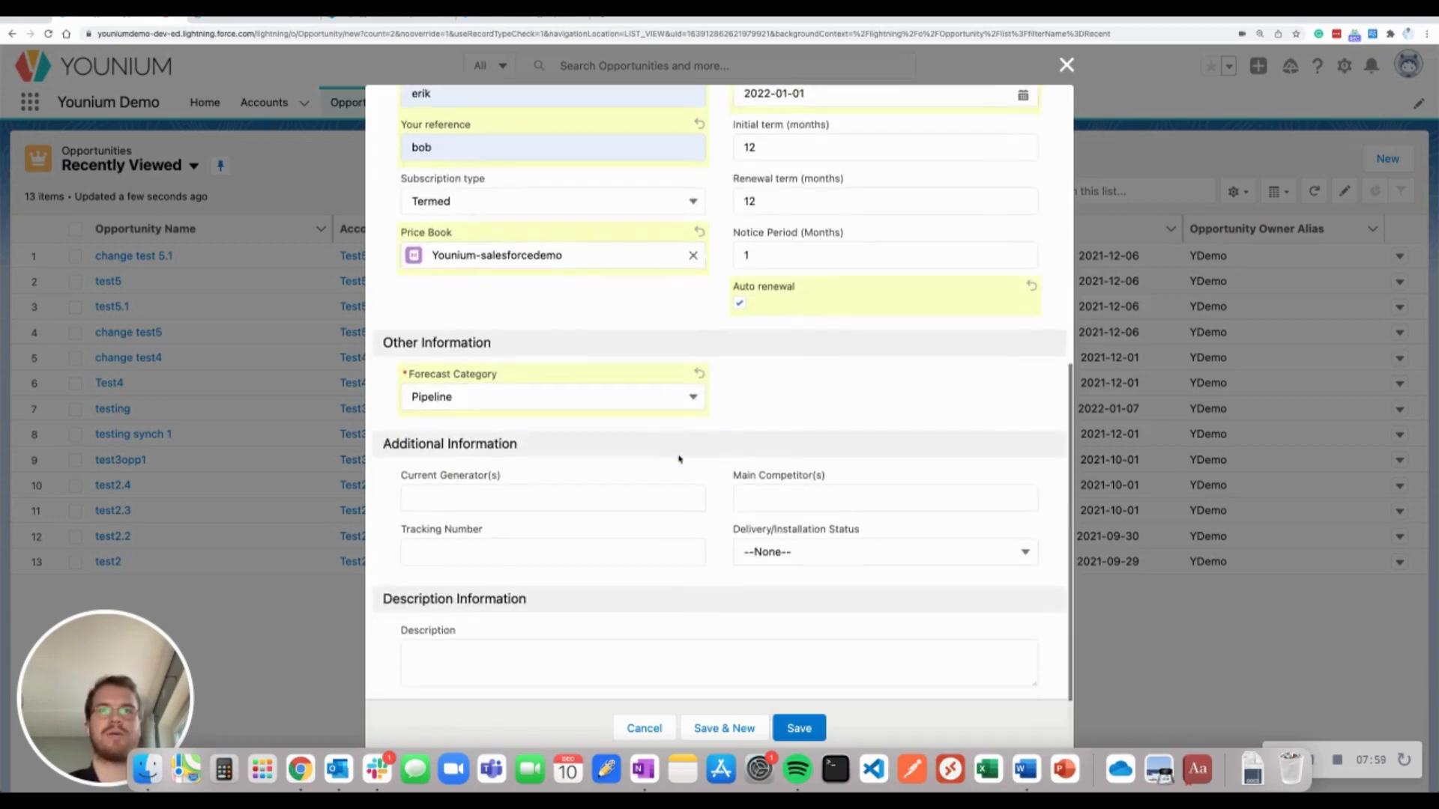
{"action": "left_click", "coordinate": [799, 727]}
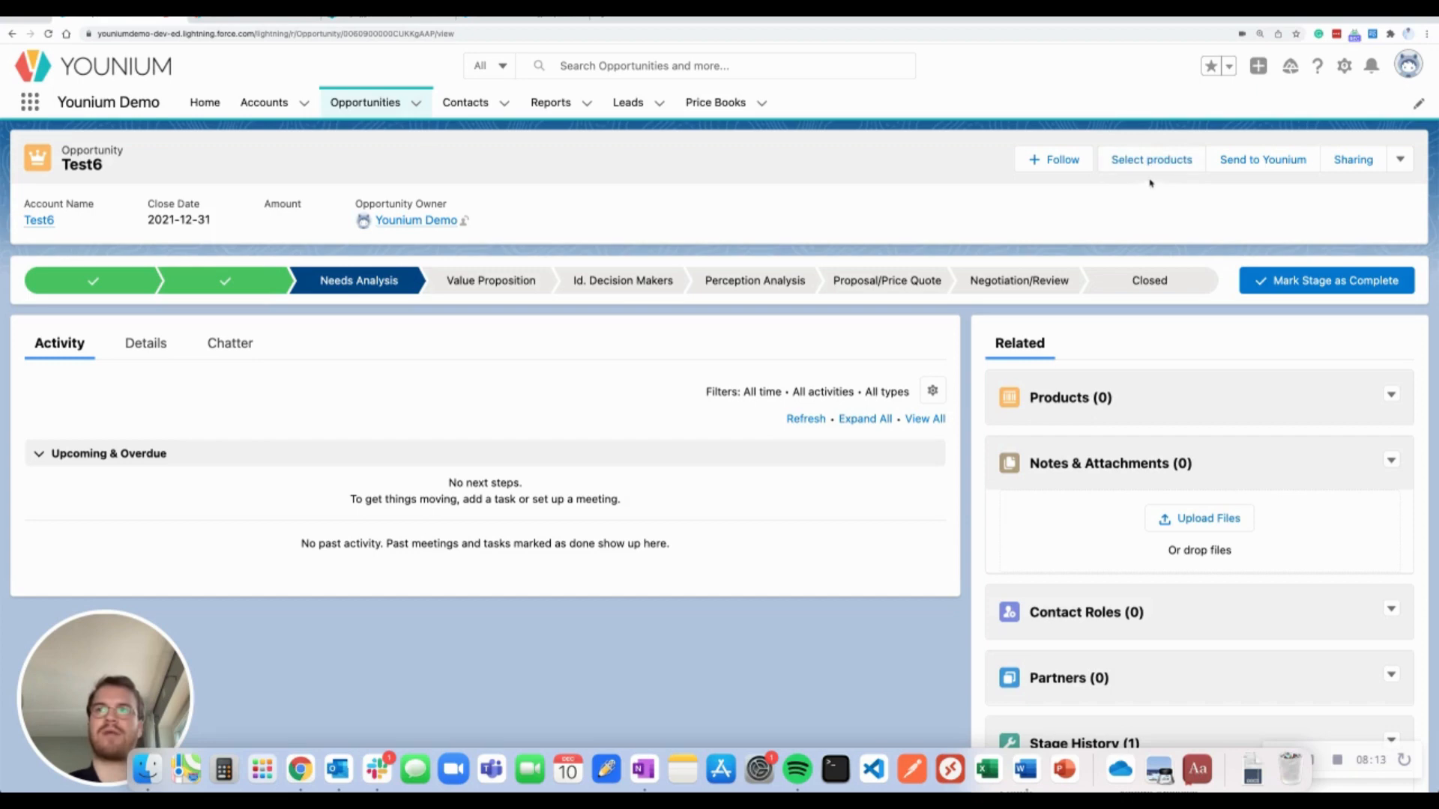
Add the Platform Professional charge with quantity 10 to the Test6 opportunity
{"action": "left_click", "coordinate": [1137, 166]}
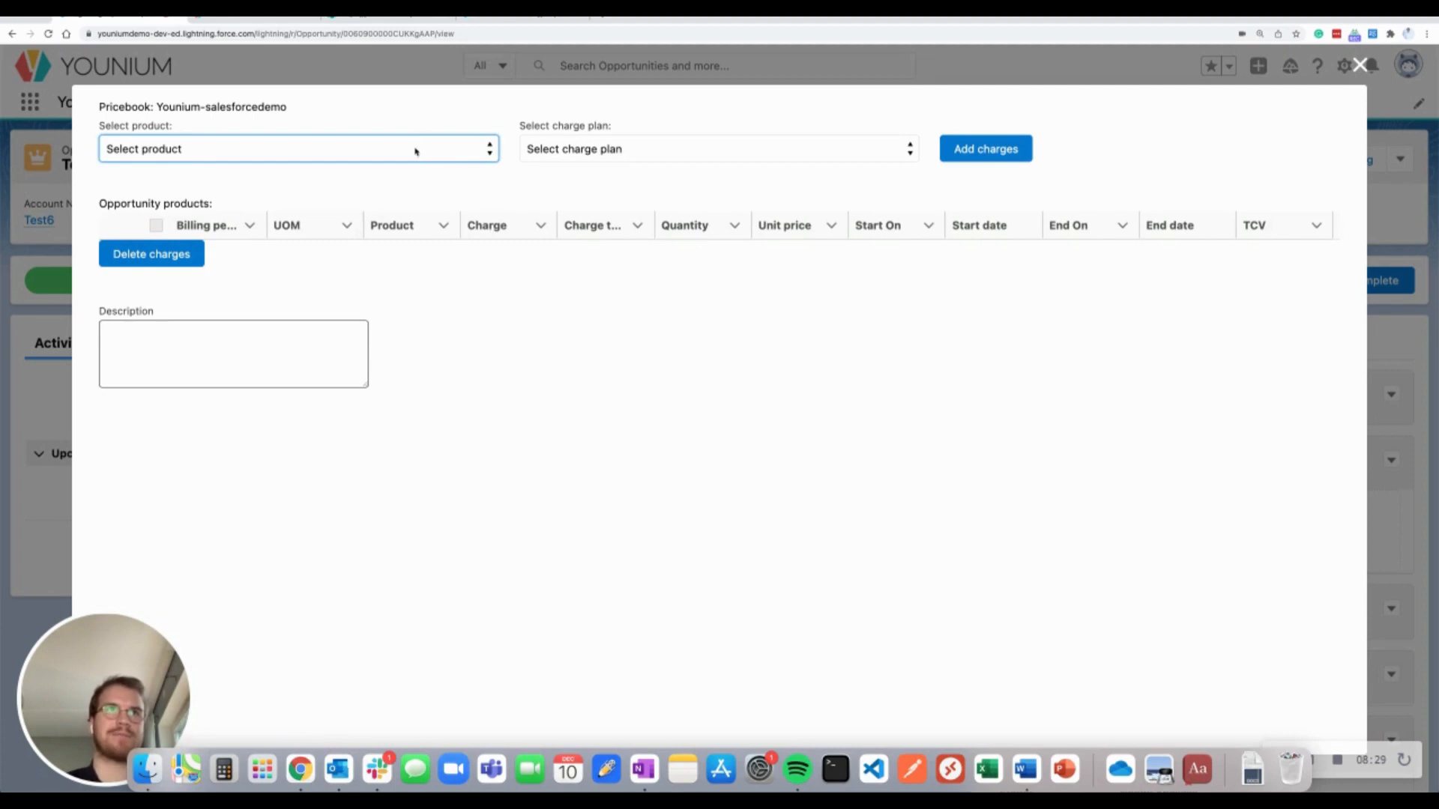
{"action": "left_click_drag", "start_coordinate": [293, 108], "coordinate": [85, 112]}
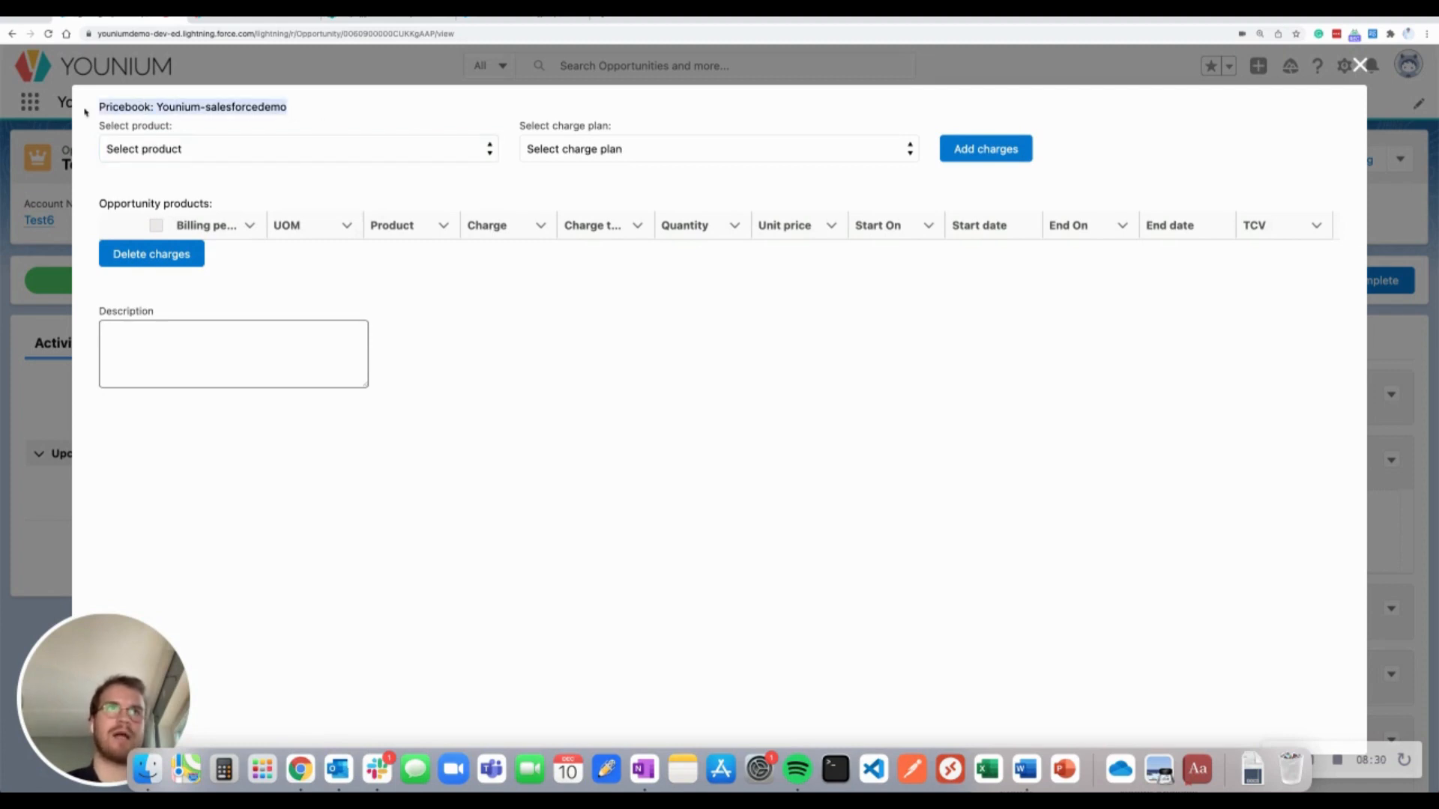
{"action": "left_click", "coordinate": [277, 125]}
{"action": "left_click", "coordinate": [374, 155]}
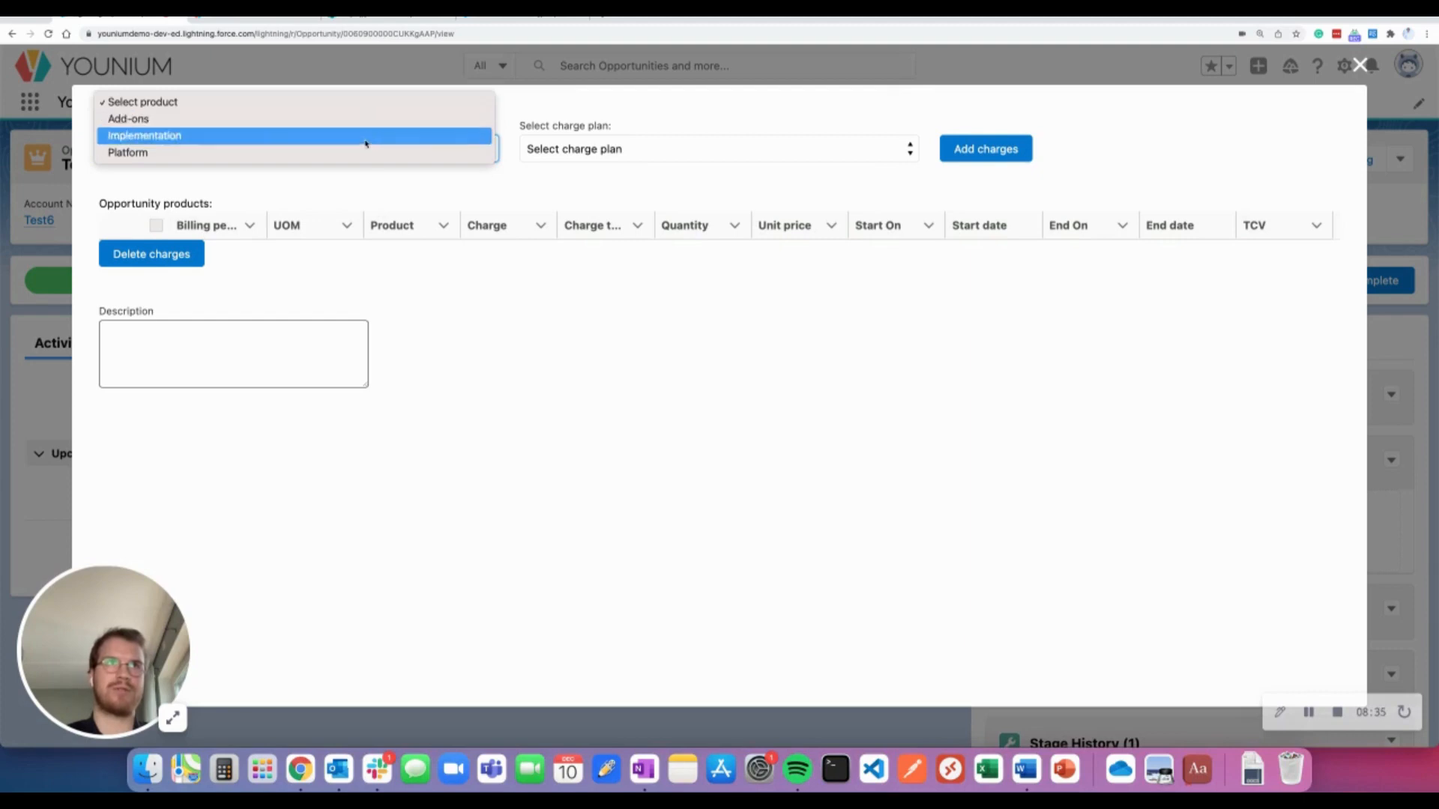
{"action": "left_click", "coordinate": [362, 154]}
{"action": "left_click", "coordinate": [594, 149]}
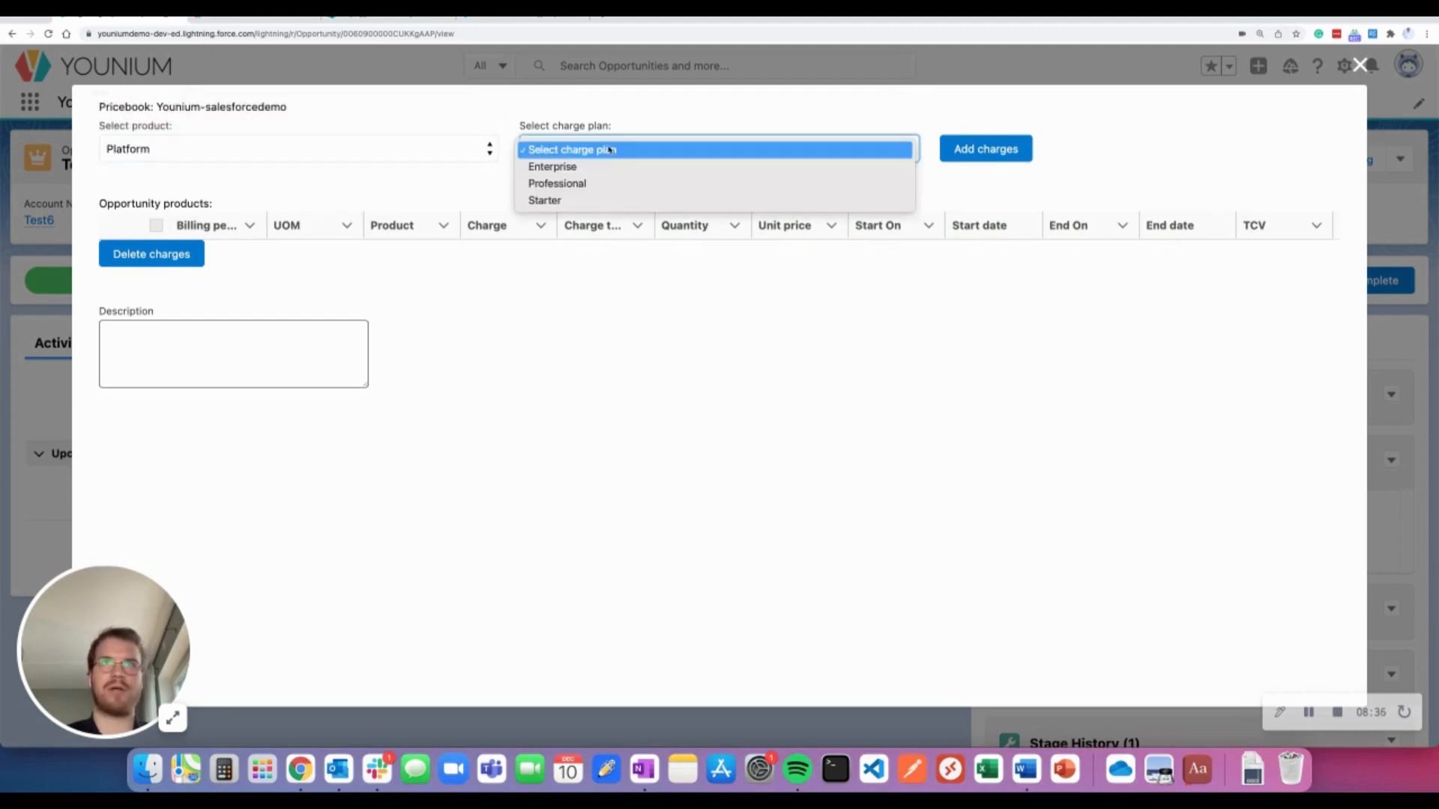
{"action": "left_click", "coordinate": [620, 186]}
{"action": "left_click", "coordinate": [985, 148]}
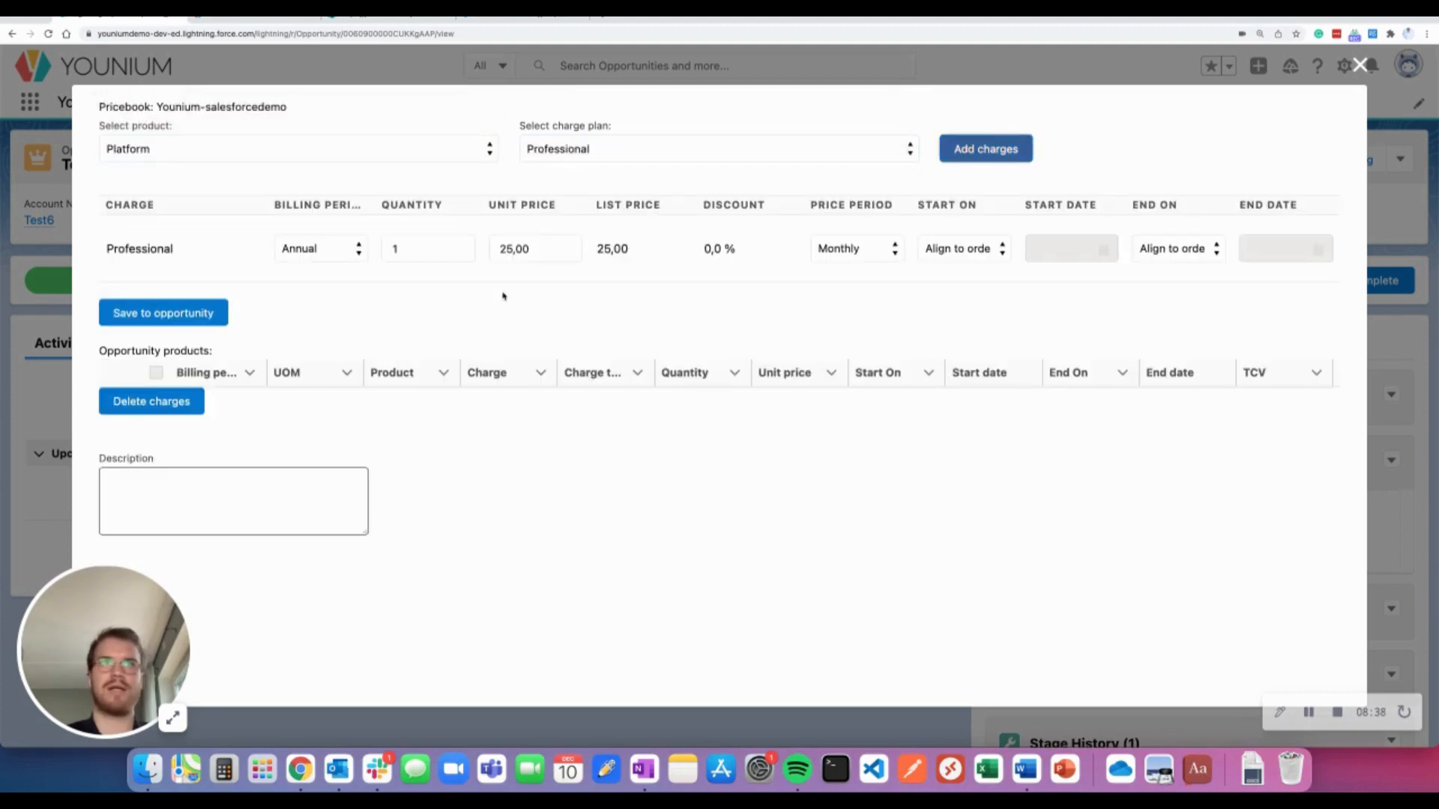
{"action": "left_click", "coordinate": [427, 250]}
{"action": "key", "text": "BackSpace"}
{"action": "type", "text": "5"}
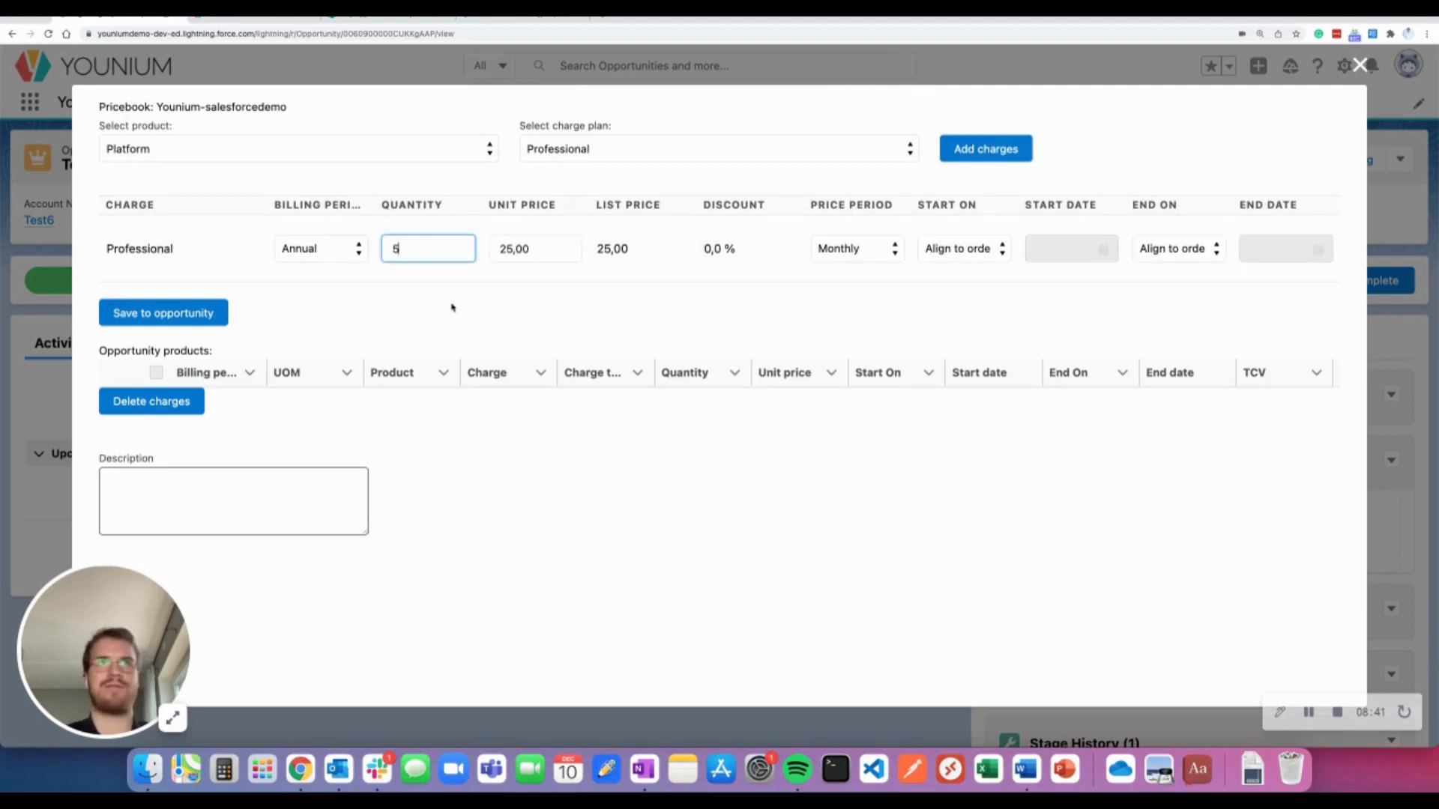
{"action": "key", "text": "BackSpace"}
{"action": "type", "text": "10"}
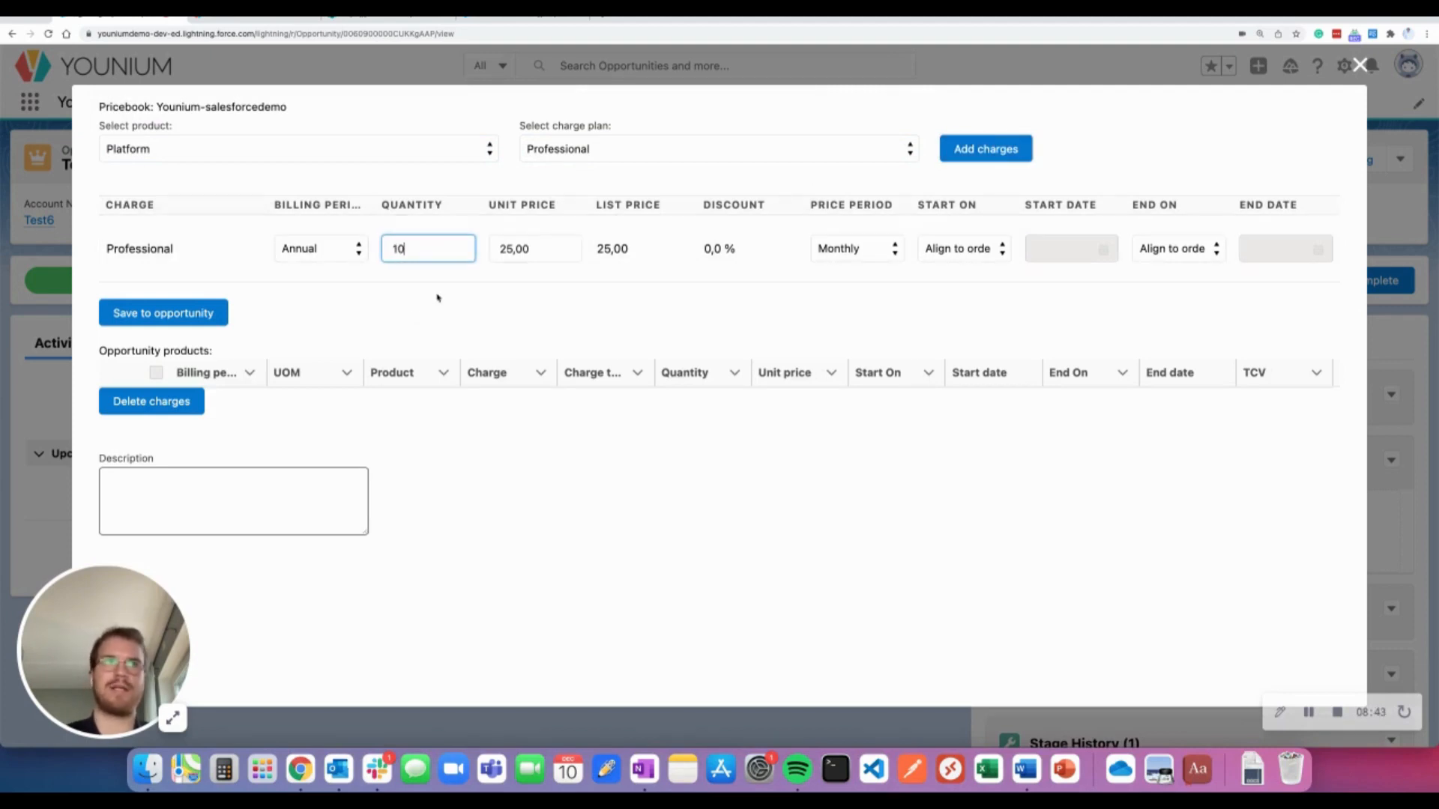
{"action": "left_click", "coordinate": [217, 327]}
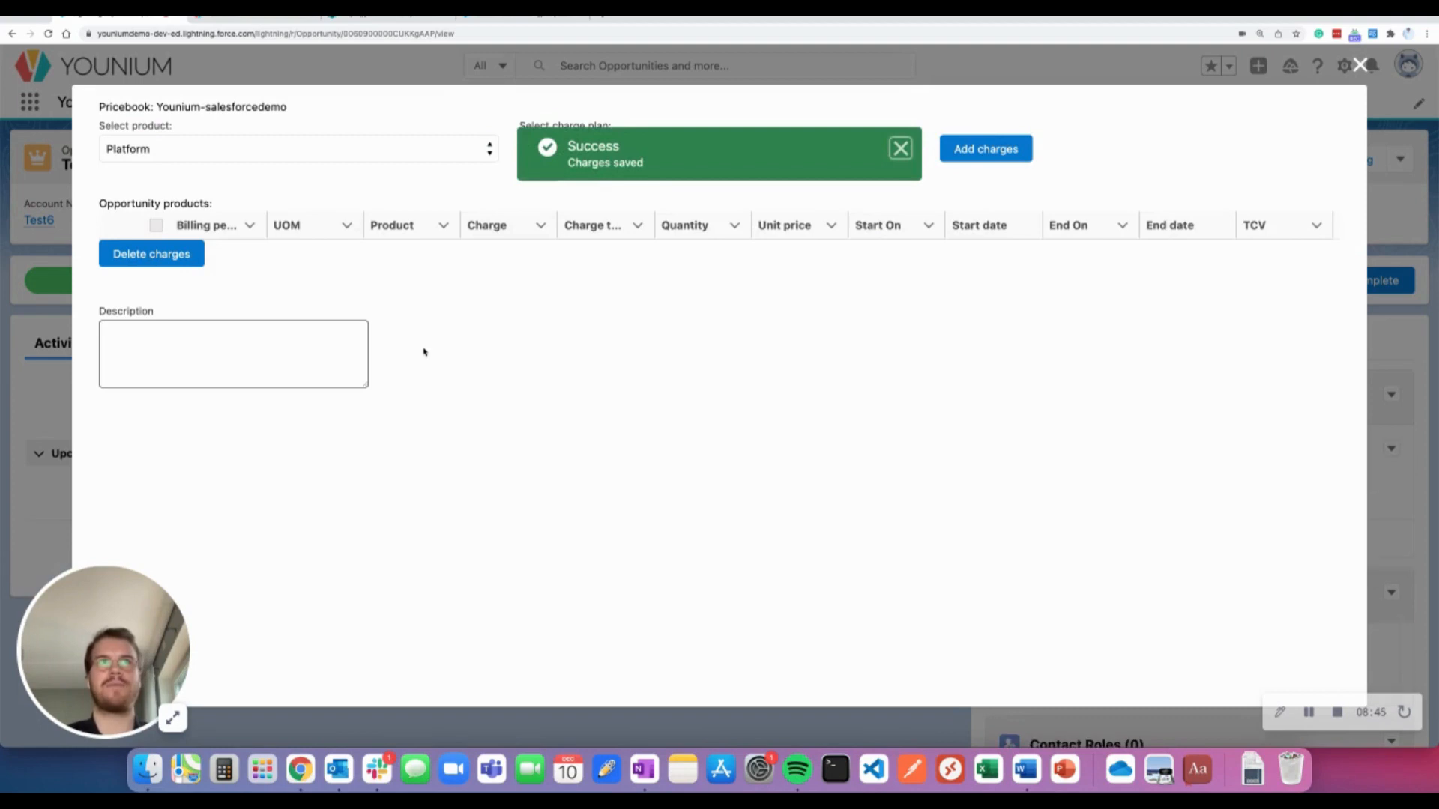
Add the Add-ons Feature X charge to the opportunity
{"action": "left_click", "coordinate": [356, 153]}
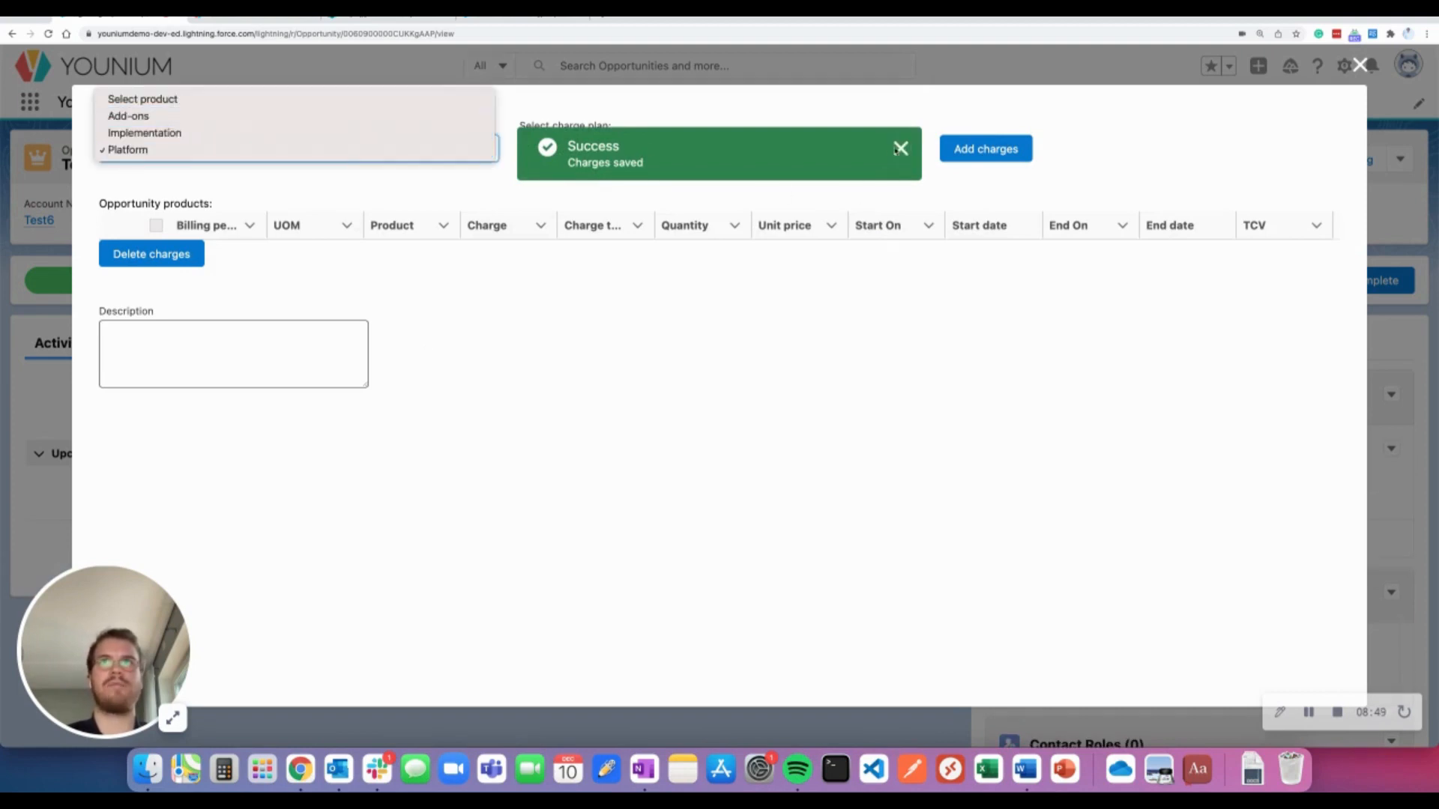
{"action": "left_click", "coordinate": [899, 150]}
{"action": "left_click", "coordinate": [347, 157]}
{"action": "left_click", "coordinate": [337, 120]}
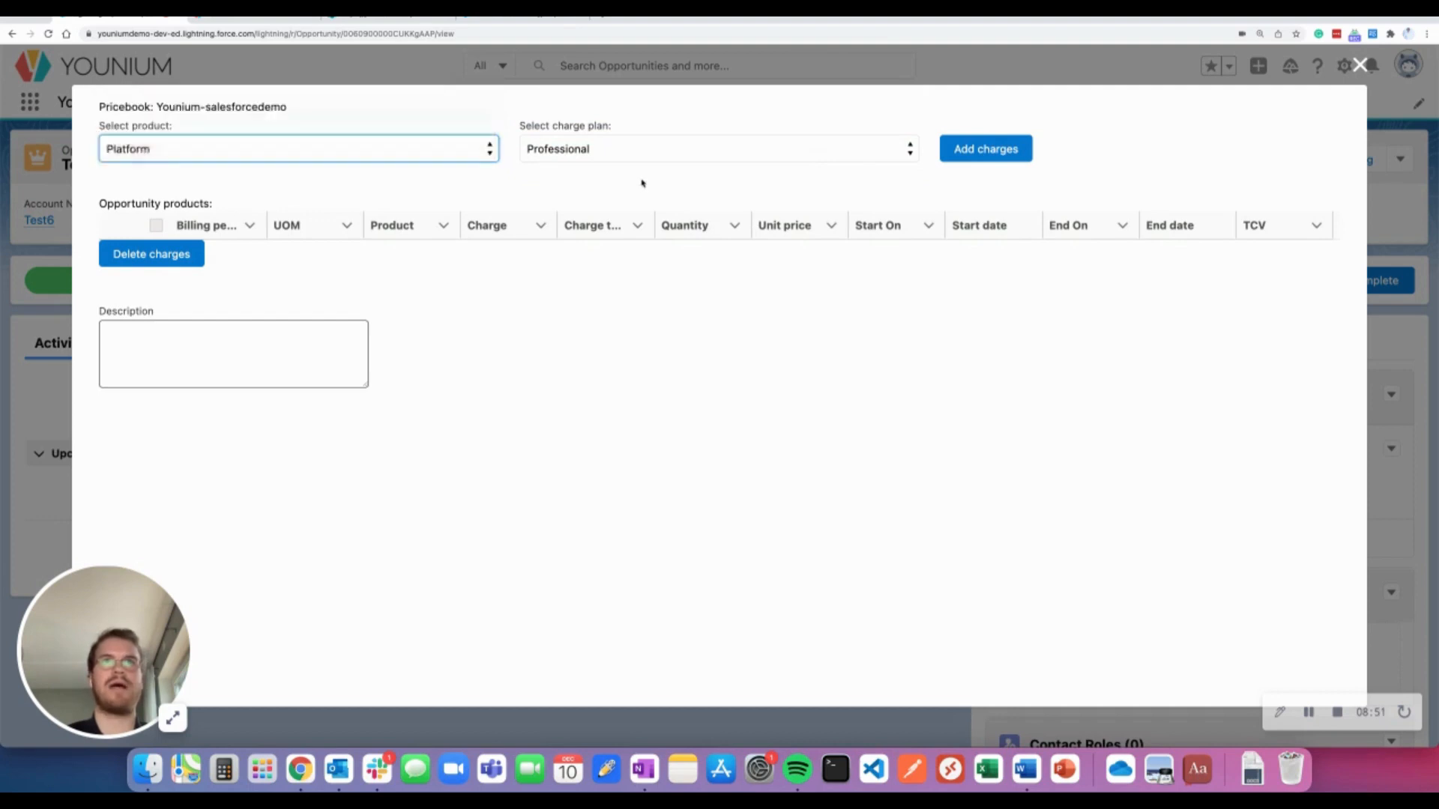
{"action": "left_click", "coordinate": [642, 159]}
{"action": "left_click", "coordinate": [642, 166]}
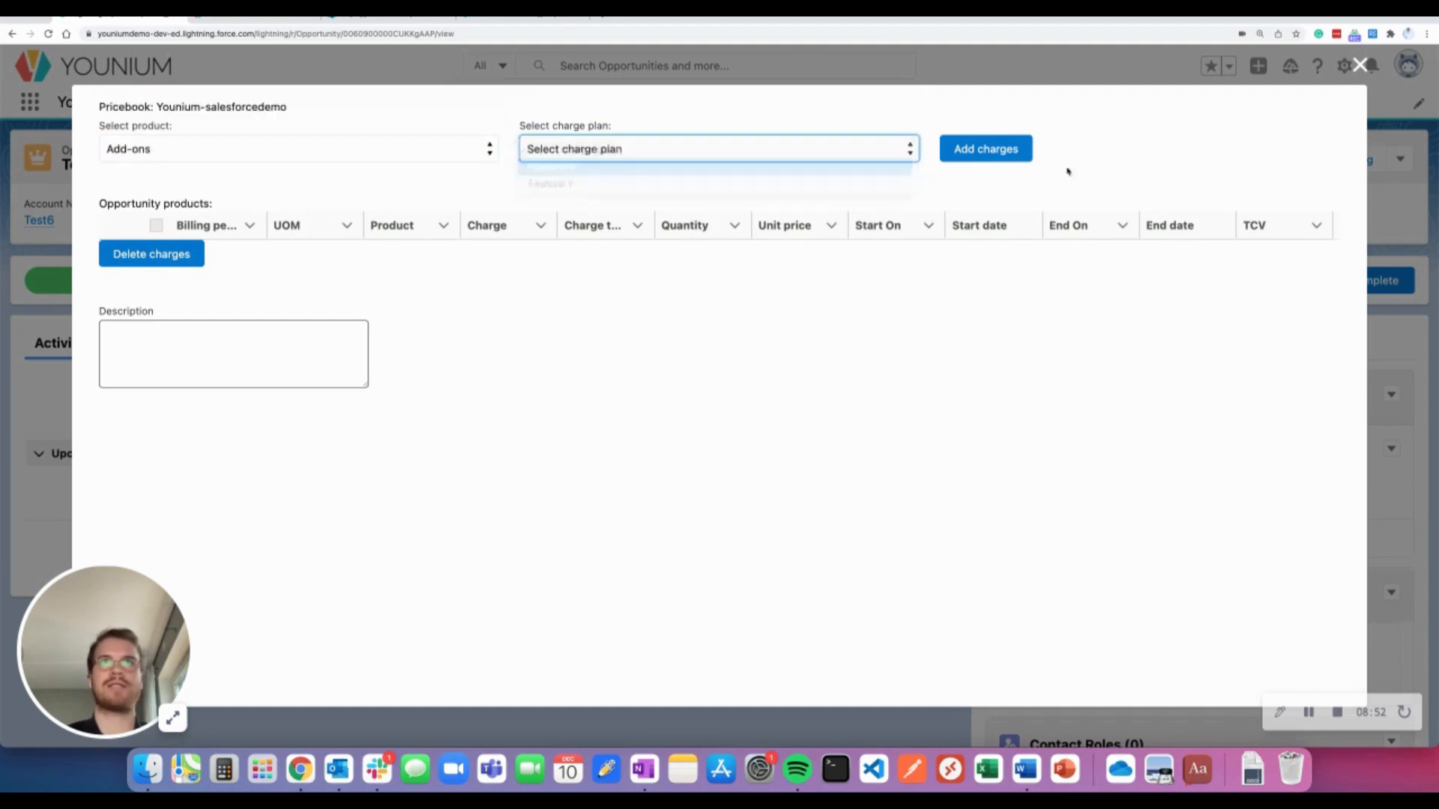
{"action": "left_click", "coordinate": [1004, 161]}
{"action": "left_click", "coordinate": [158, 314]}
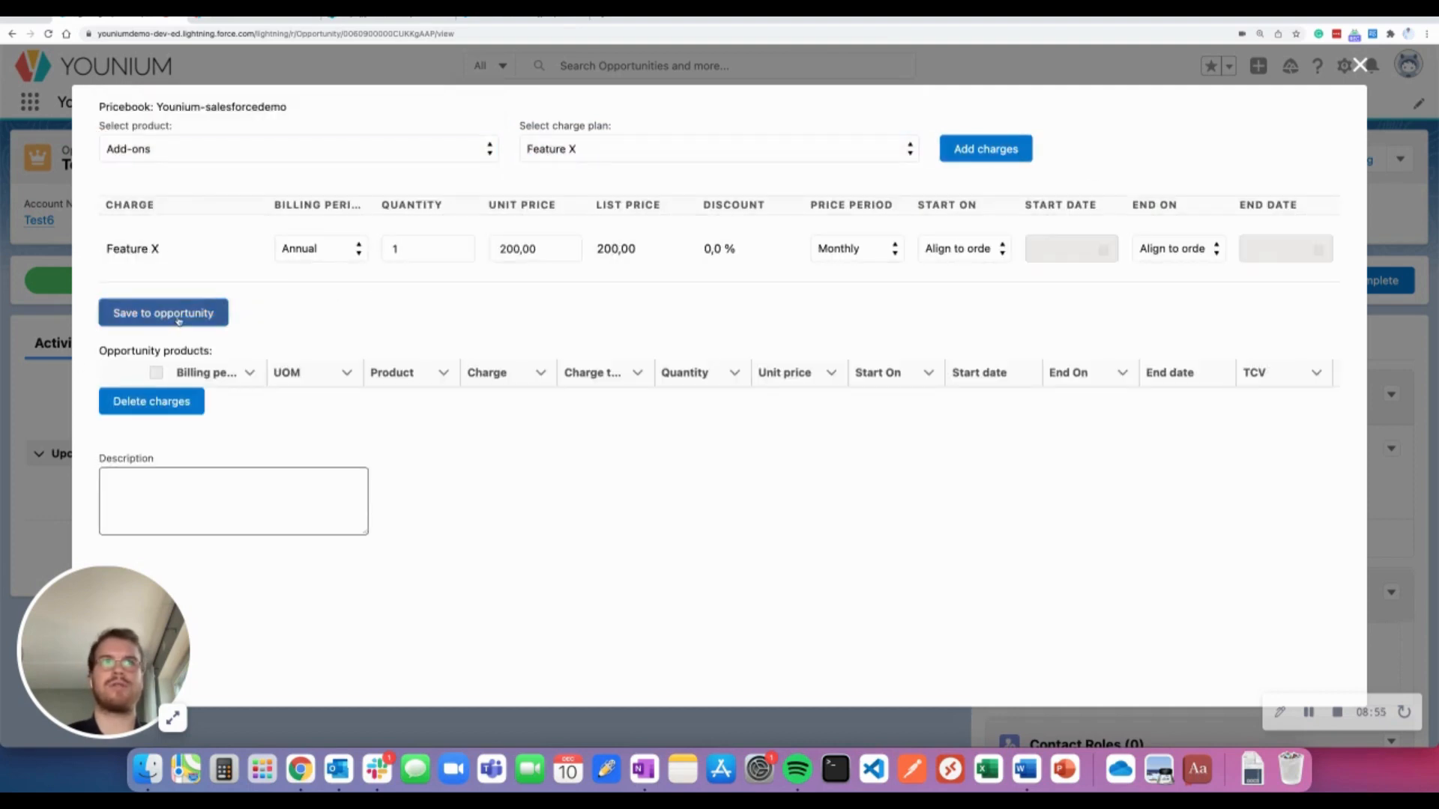
Add the Implementation professional charge to the opportunity
{"action": "left_click", "coordinate": [354, 149]}
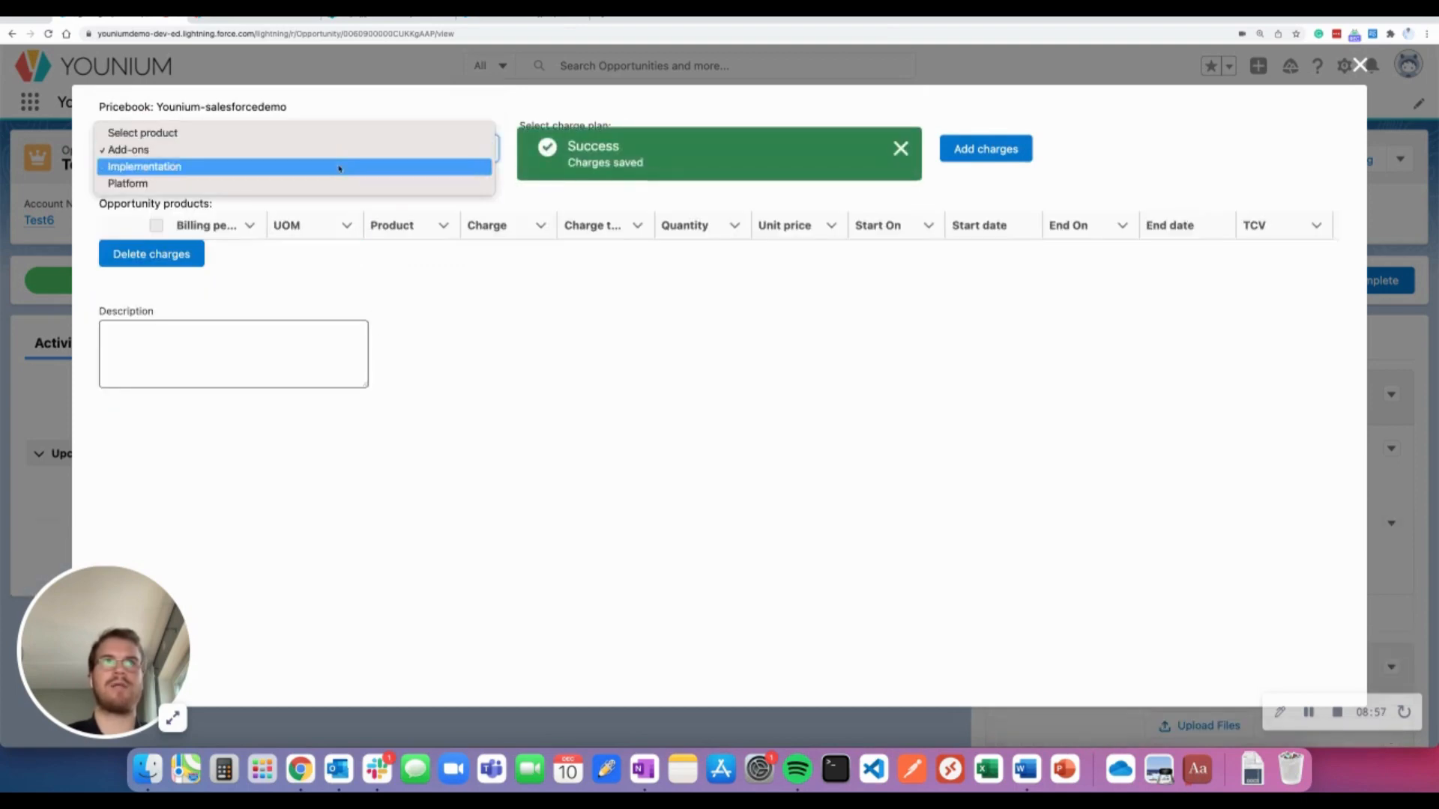
{"action": "left_click", "coordinate": [340, 168]}
{"action": "left_click", "coordinate": [901, 148]}
{"action": "left_click", "coordinate": [869, 149]}
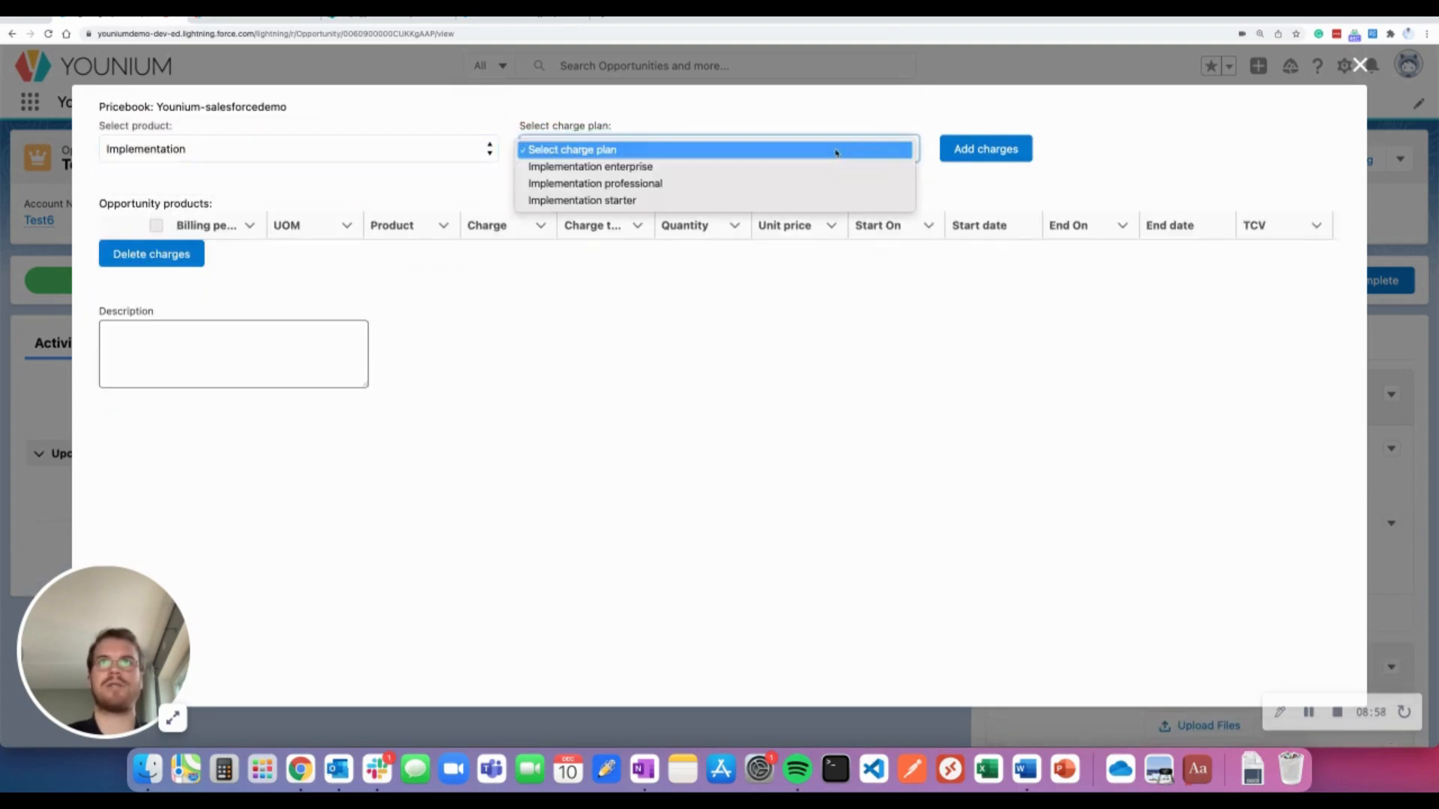
{"action": "left_click", "coordinate": [780, 183]}
{"action": "left_click", "coordinate": [985, 150]}
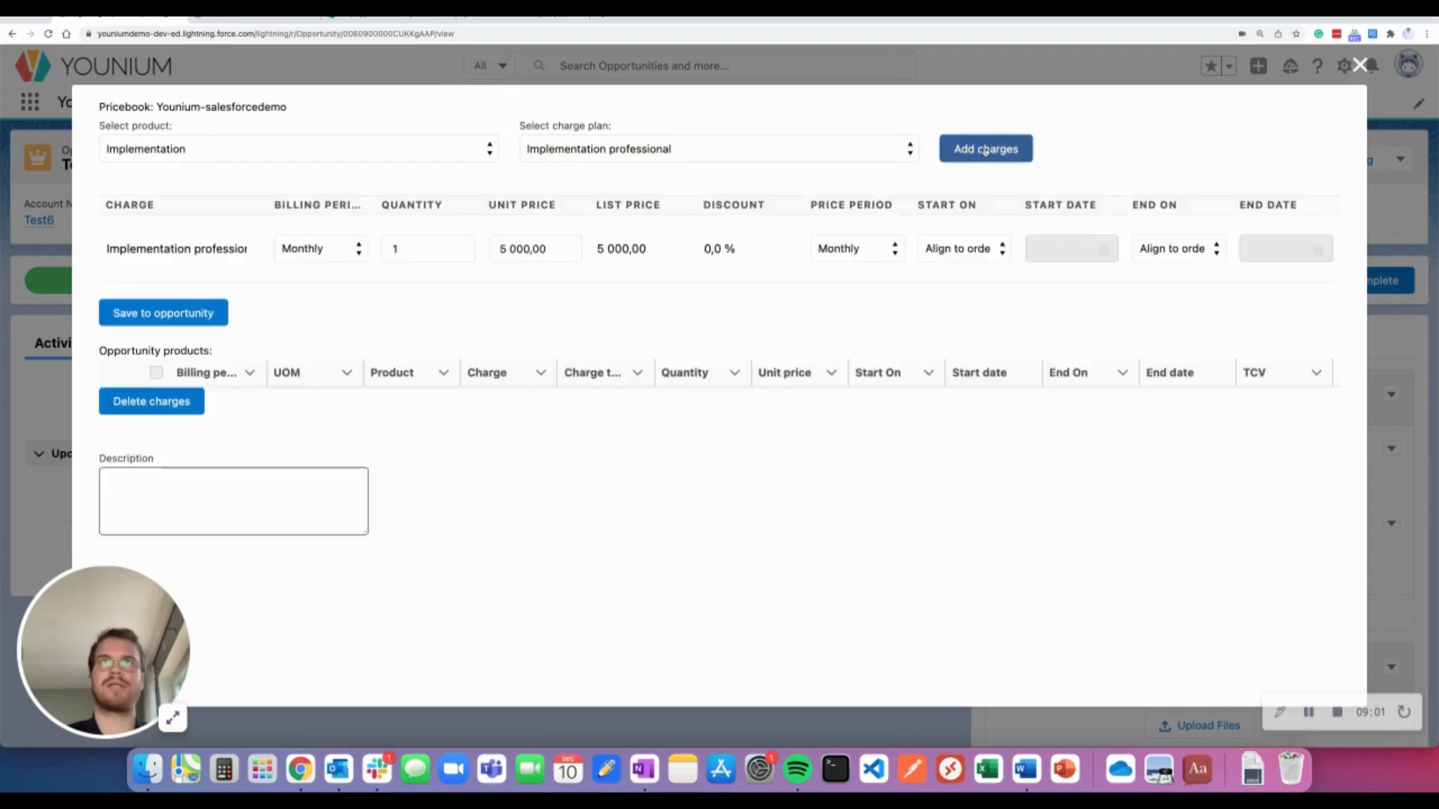
{"action": "left_click", "coordinate": [209, 312]}
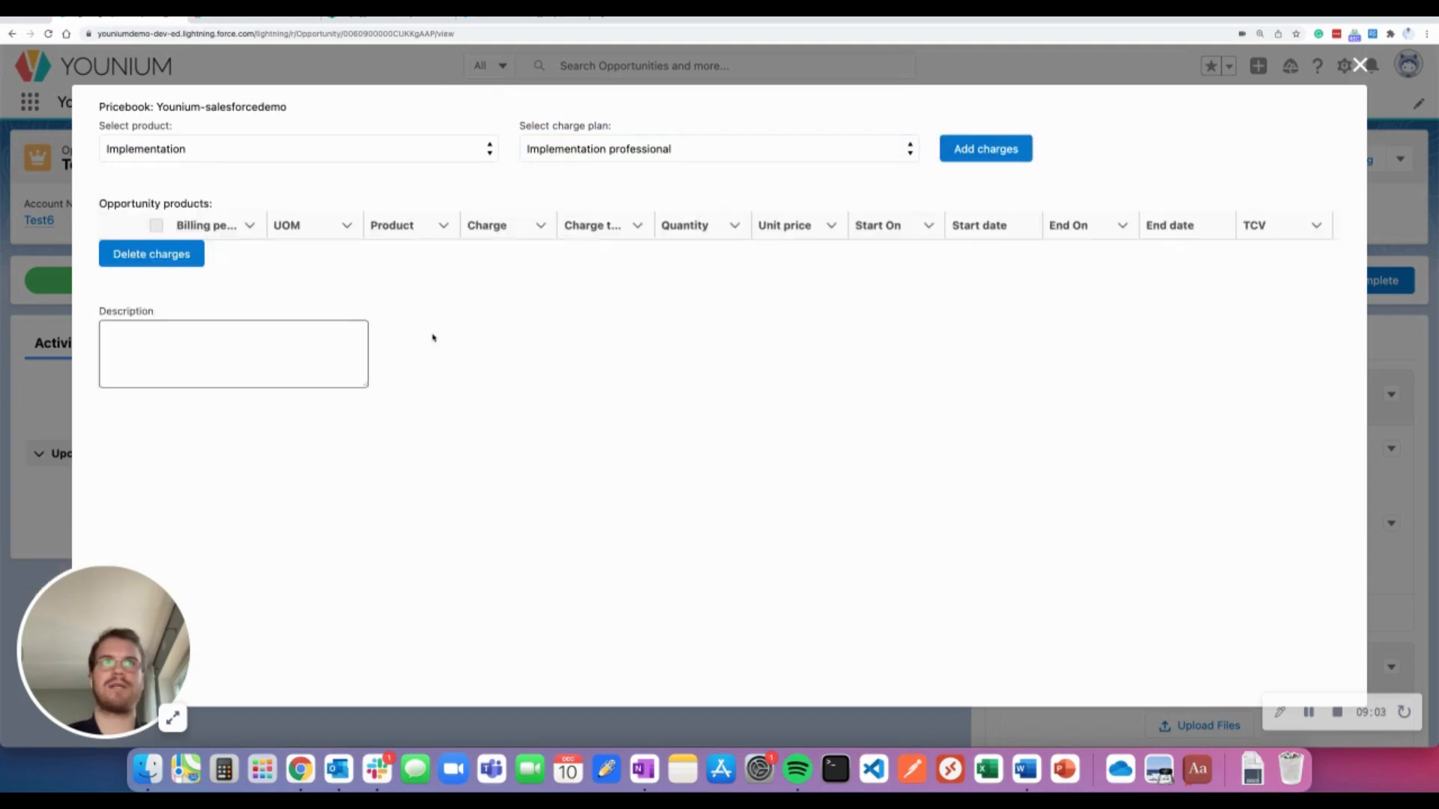
Set the Test6 opportunity's stage to Closed Won, save it, and send it to Younium
{"action": "left_click", "coordinate": [1361, 65]}
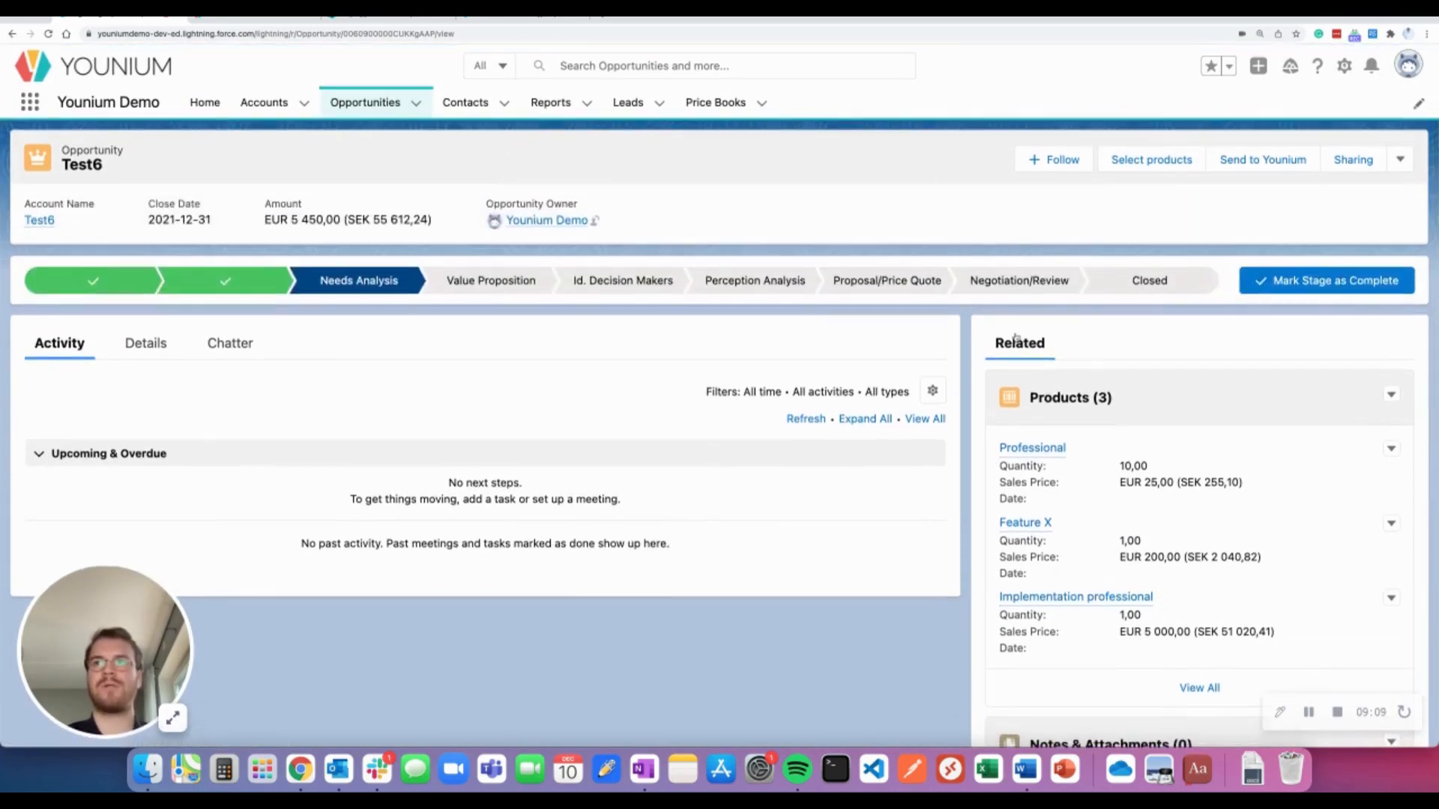
{"action": "left_click", "coordinate": [1117, 281]}
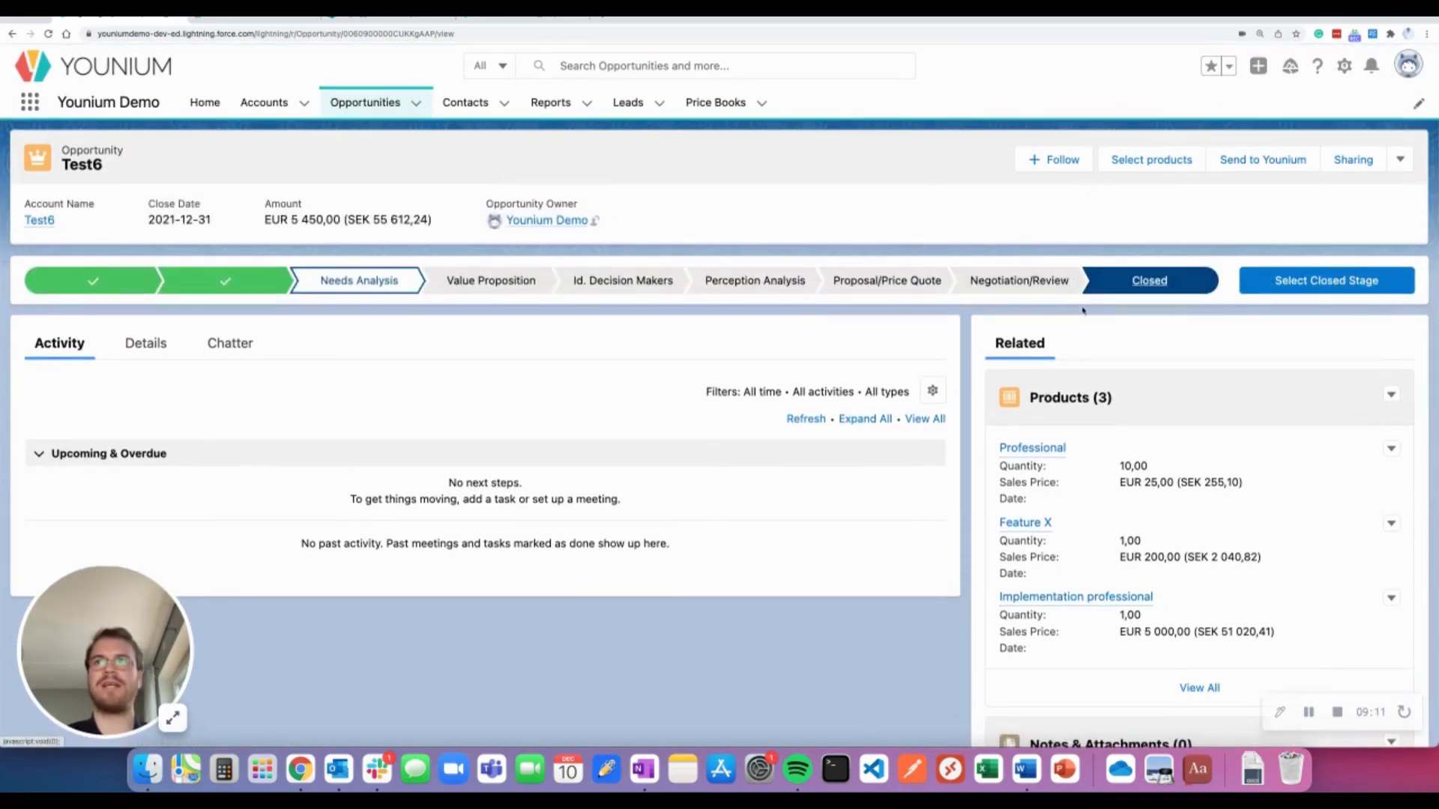
{"action": "left_click", "coordinate": [1278, 292]}
{"action": "left_click", "coordinate": [873, 404]}
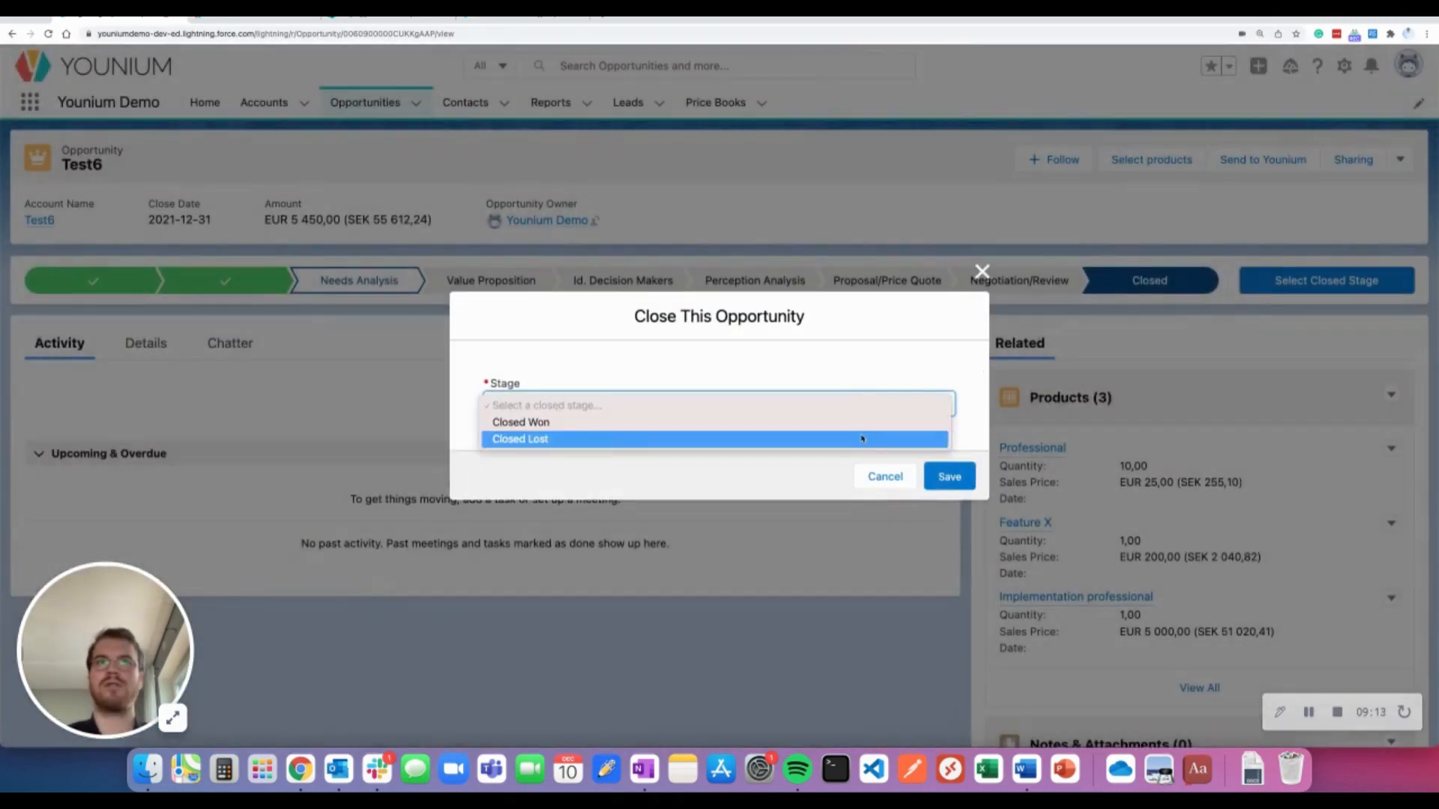
{"action": "left_click", "coordinate": [863, 424]}
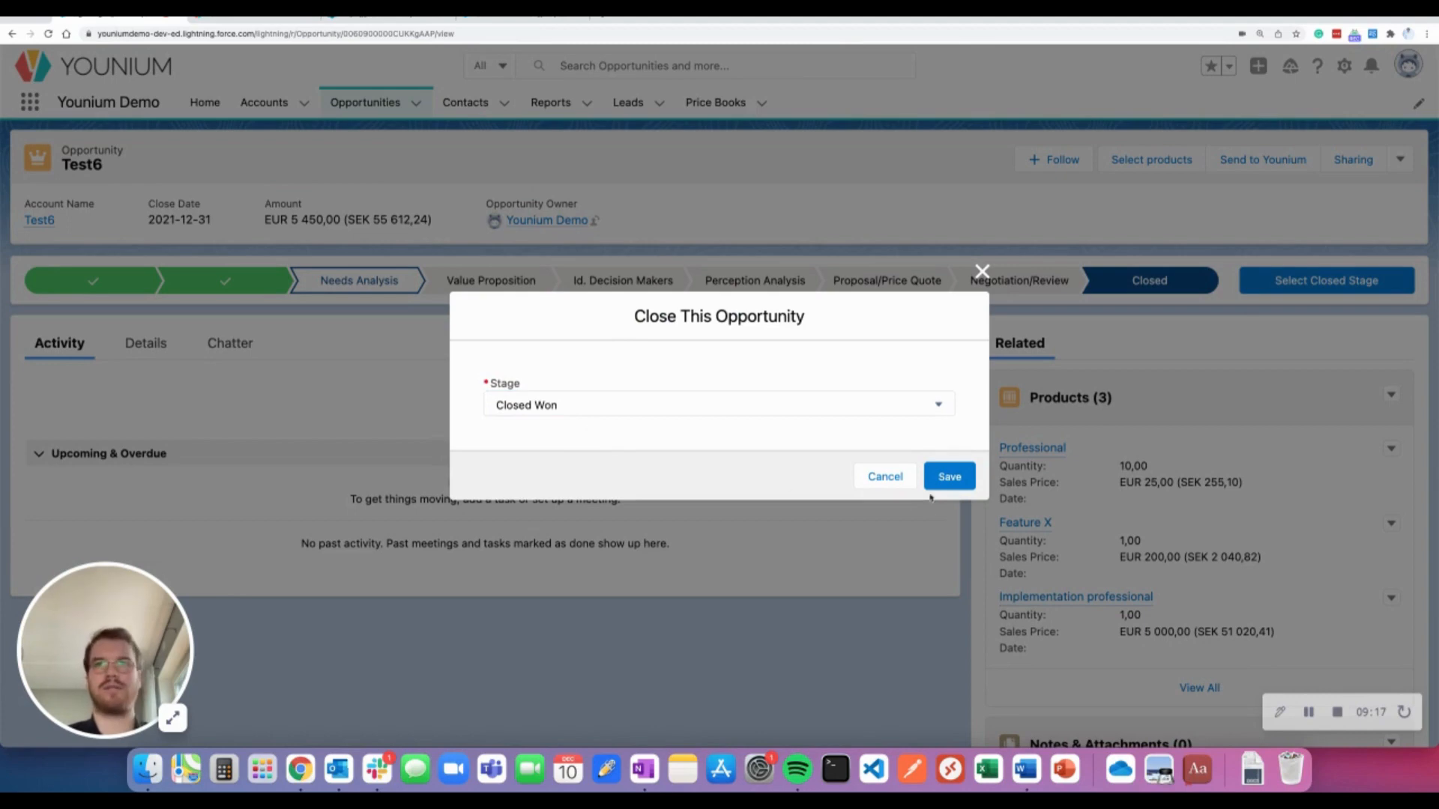
{"action": "left_click", "coordinate": [946, 477]}
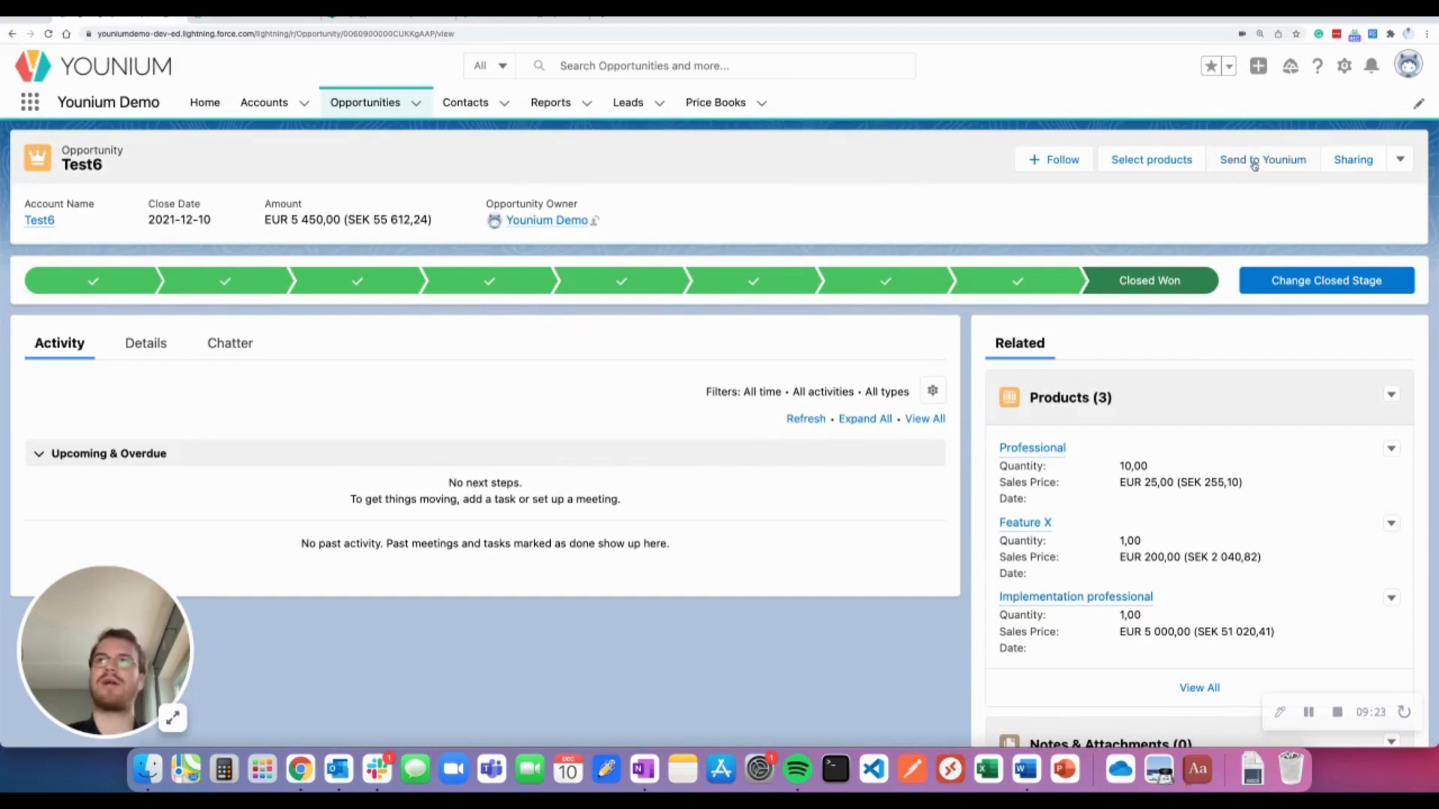
{"action": "left_click", "coordinate": [1255, 160]}
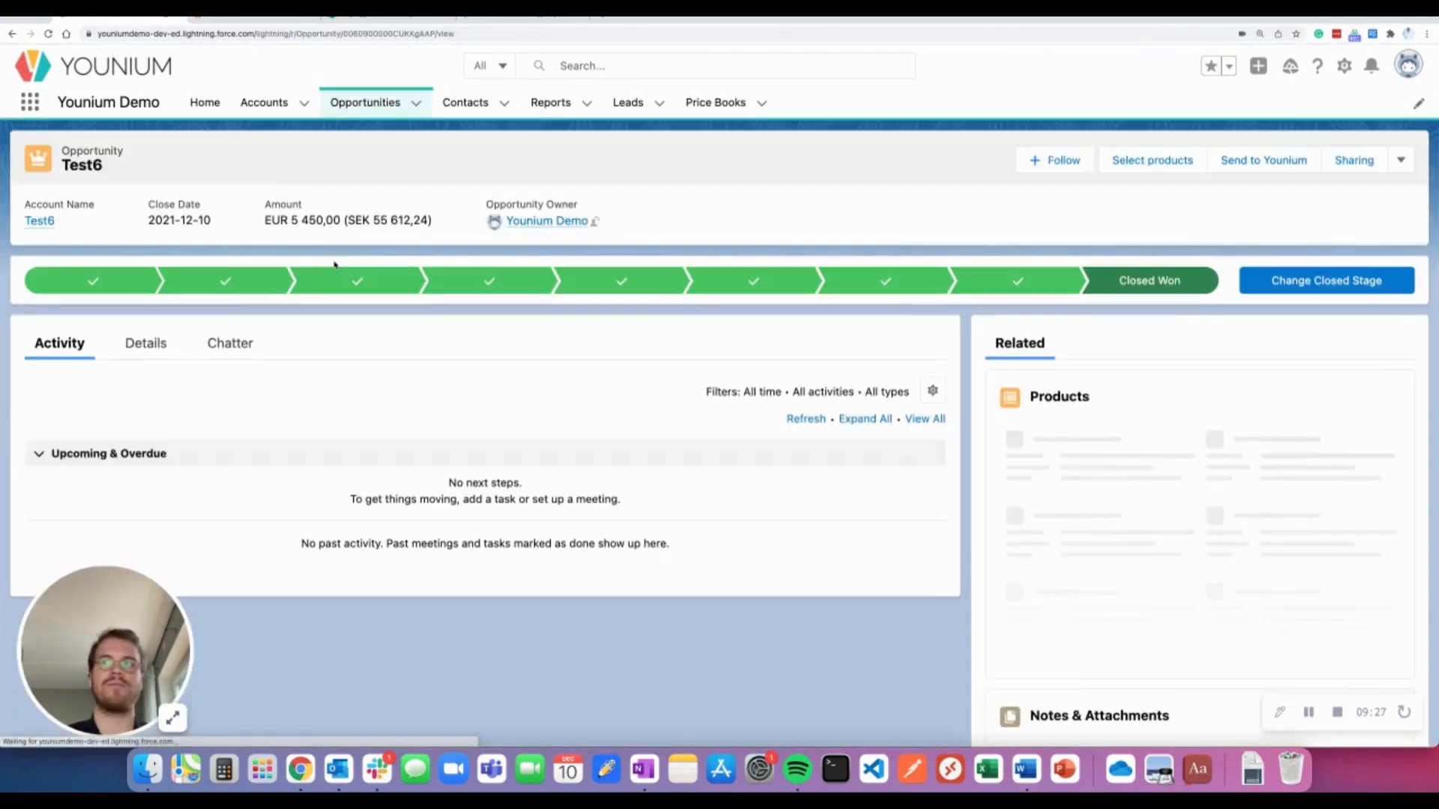
Open the Test6 account in Younium from the accounts list
{"action": "left_click", "coordinate": [284, 27]}
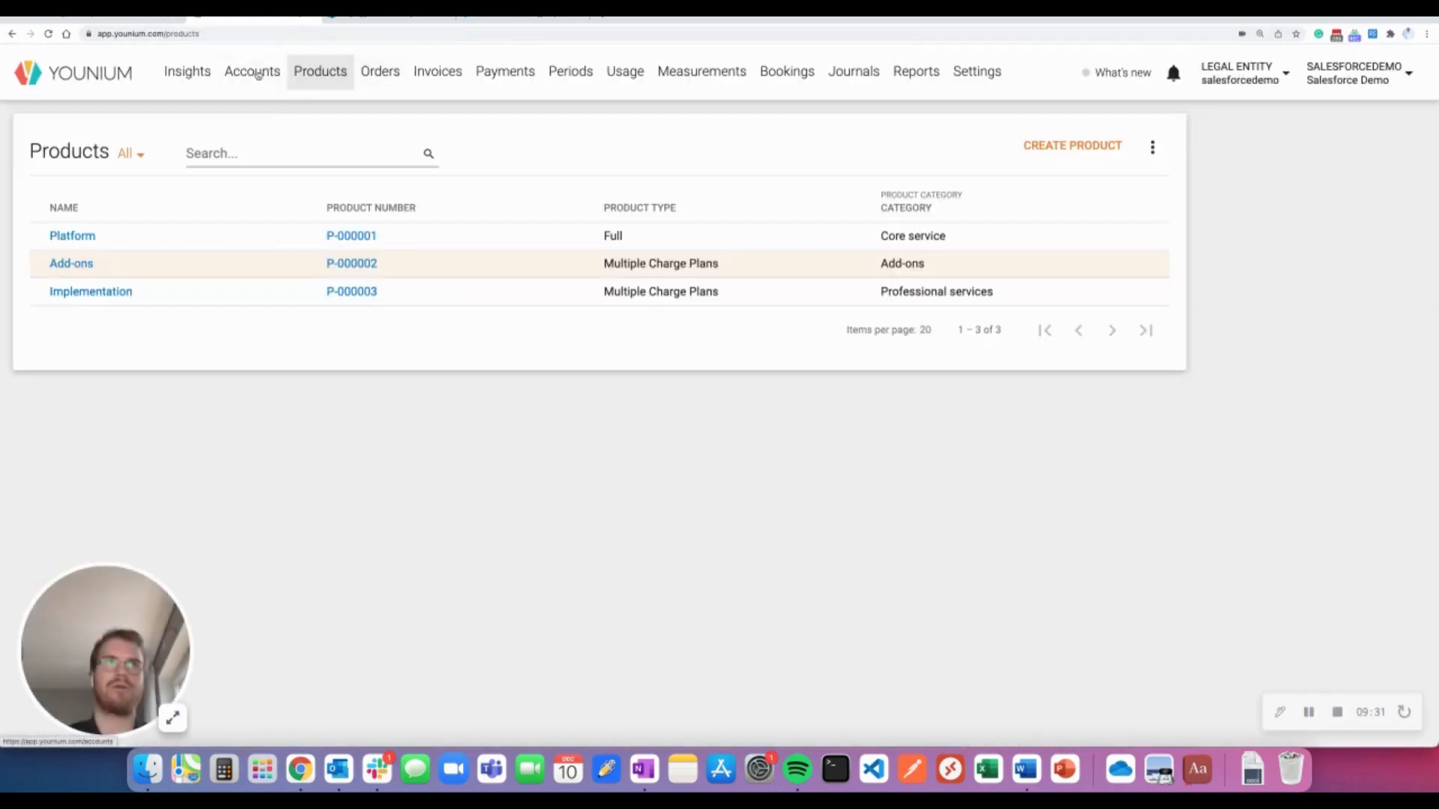
{"action": "left_click", "coordinate": [260, 79]}
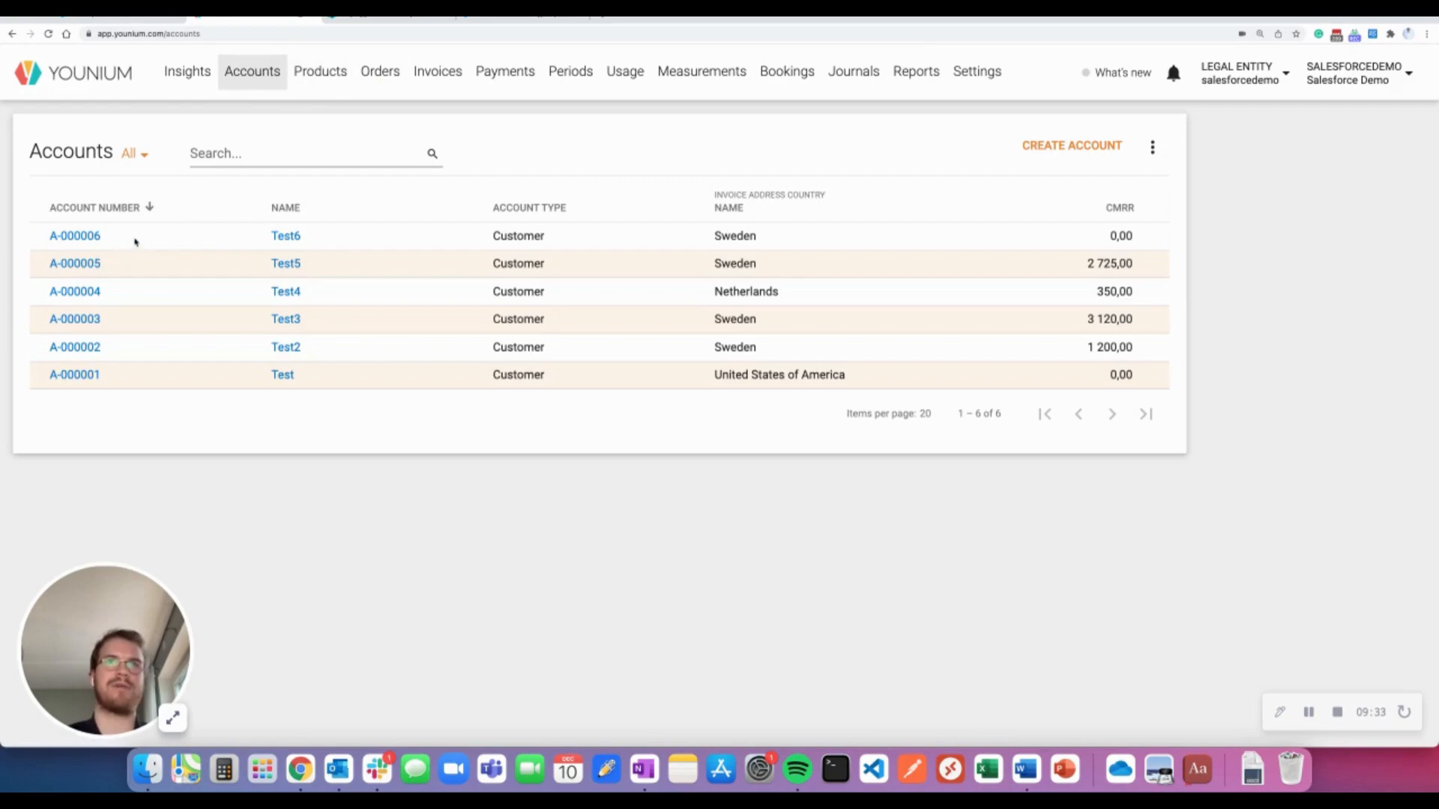
{"action": "left_click", "coordinate": [136, 241]}
{"action": "left_click", "coordinate": [103, 236]}
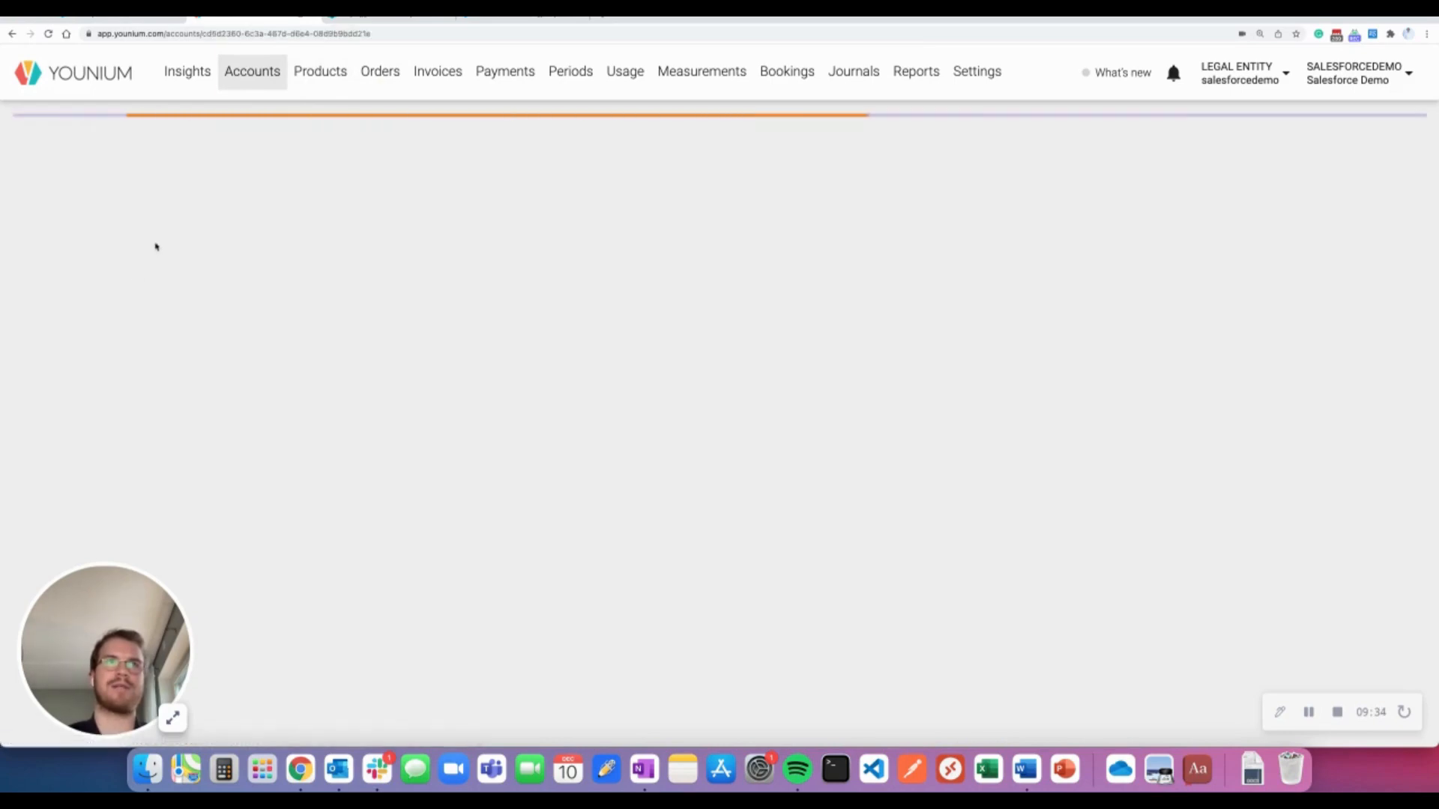
Filter Test6's orders to Draft and open the single draft order
{"action": "scroll", "coordinate": [149, 251], "scroll_direction": "down", "scroll_amount": 1}
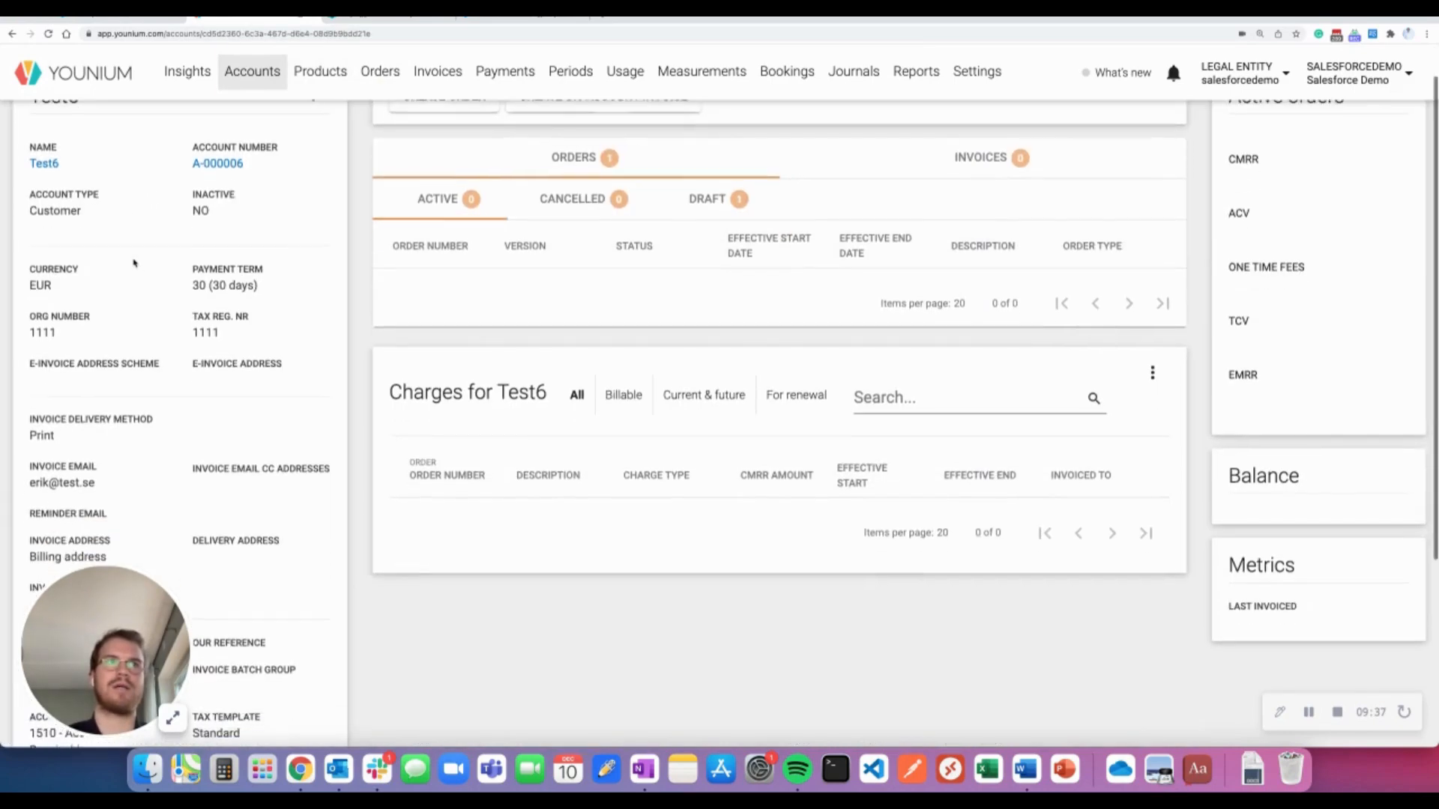
{"action": "scroll", "coordinate": [222, 332], "scroll_direction": "down", "scroll_amount": 3}
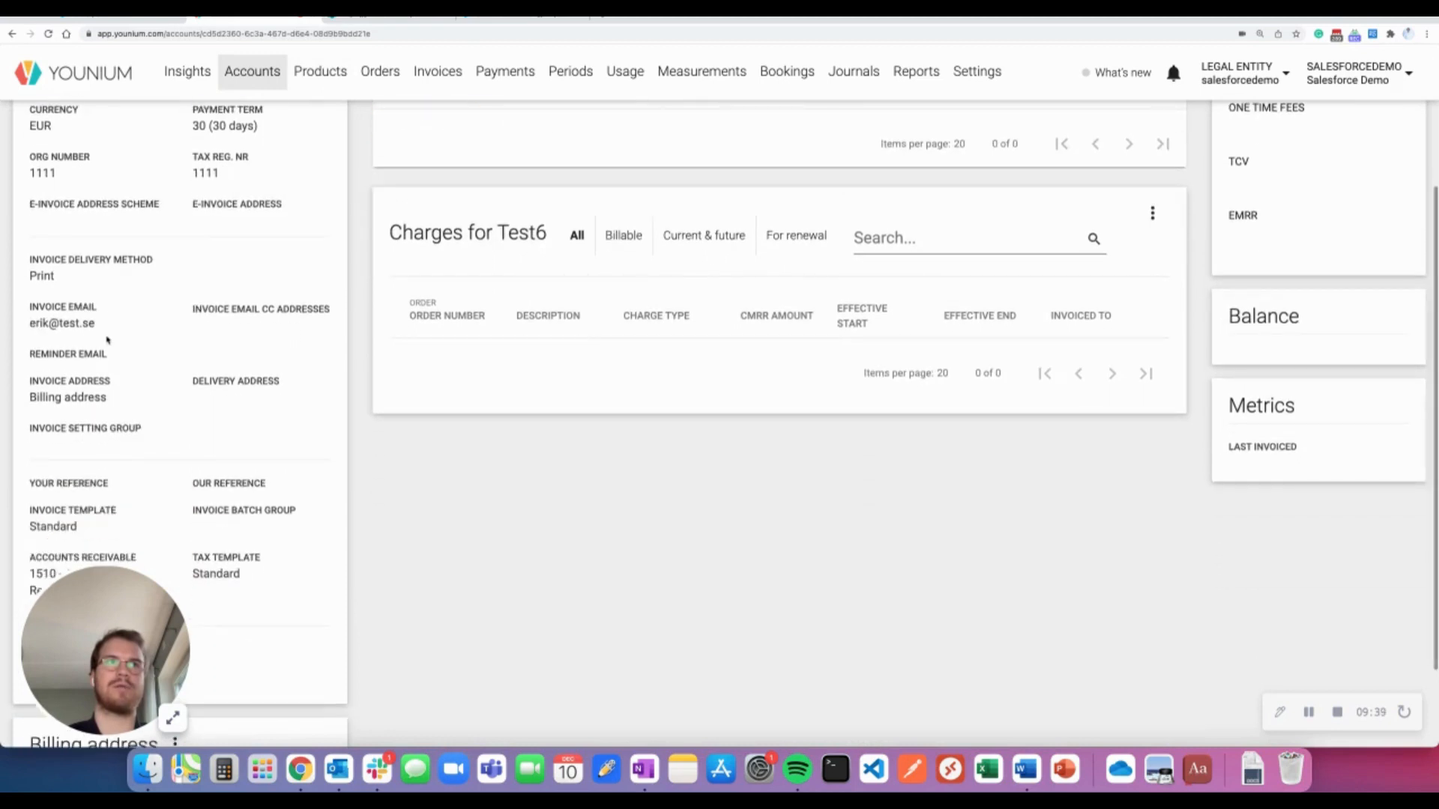
{"action": "scroll", "coordinate": [80, 298], "scroll_direction": "down", "scroll_amount": 2}
{"action": "scroll", "coordinate": [80, 298], "scroll_direction": "down", "scroll_amount": 1}
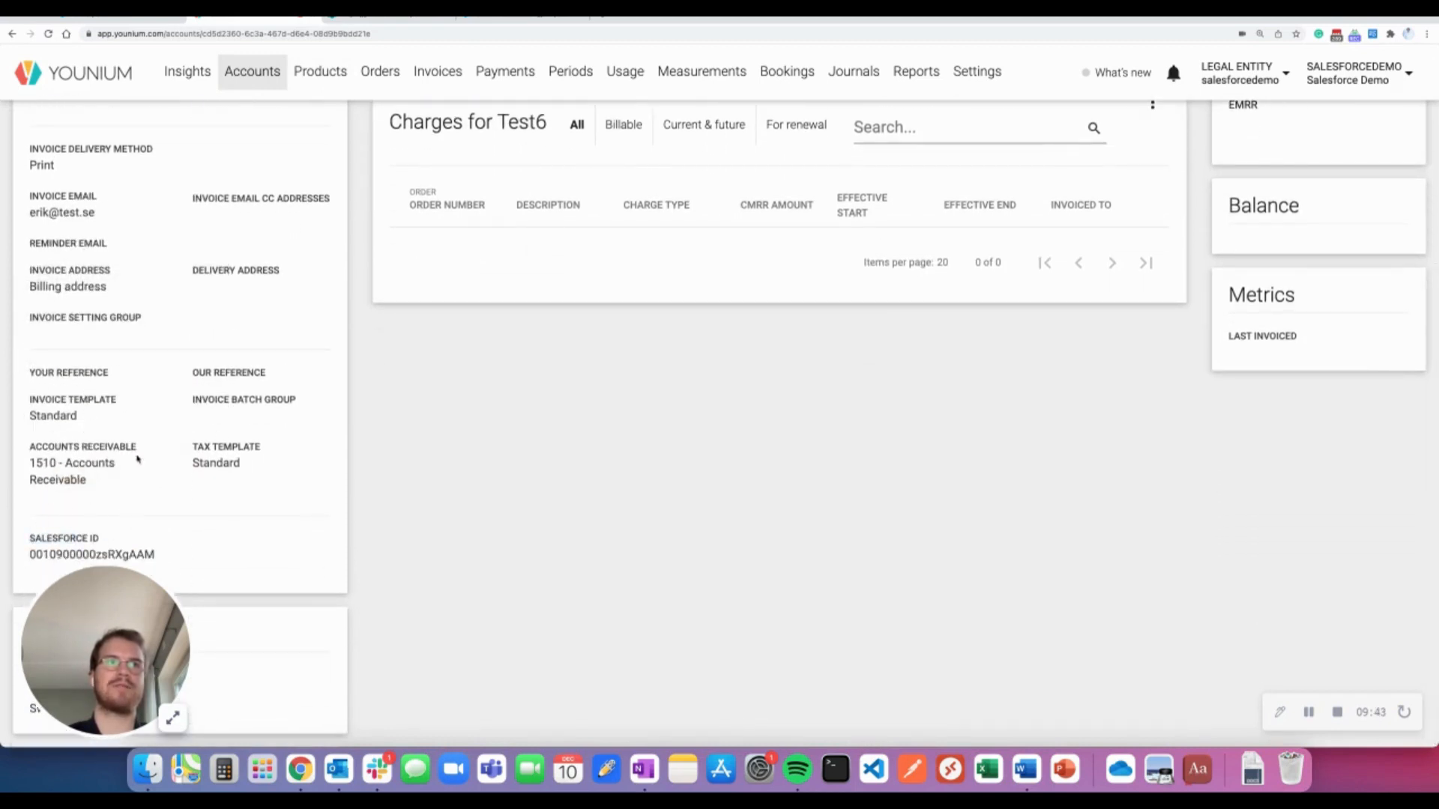
{"action": "left_click_drag", "start_coordinate": [118, 618], "coordinate": [338, 588]}
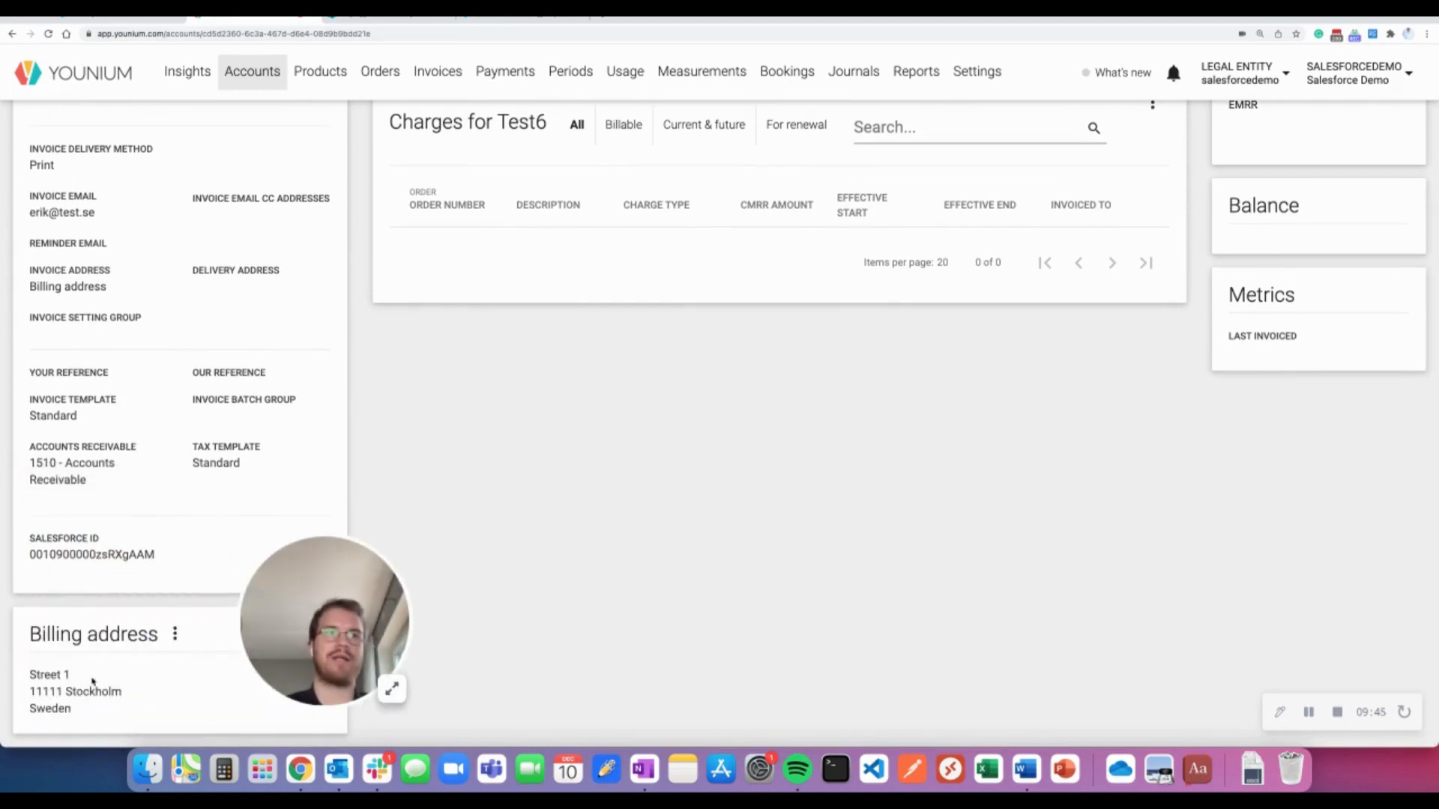
{"action": "scroll", "coordinate": [160, 517], "scroll_direction": "up", "scroll_amount": 5}
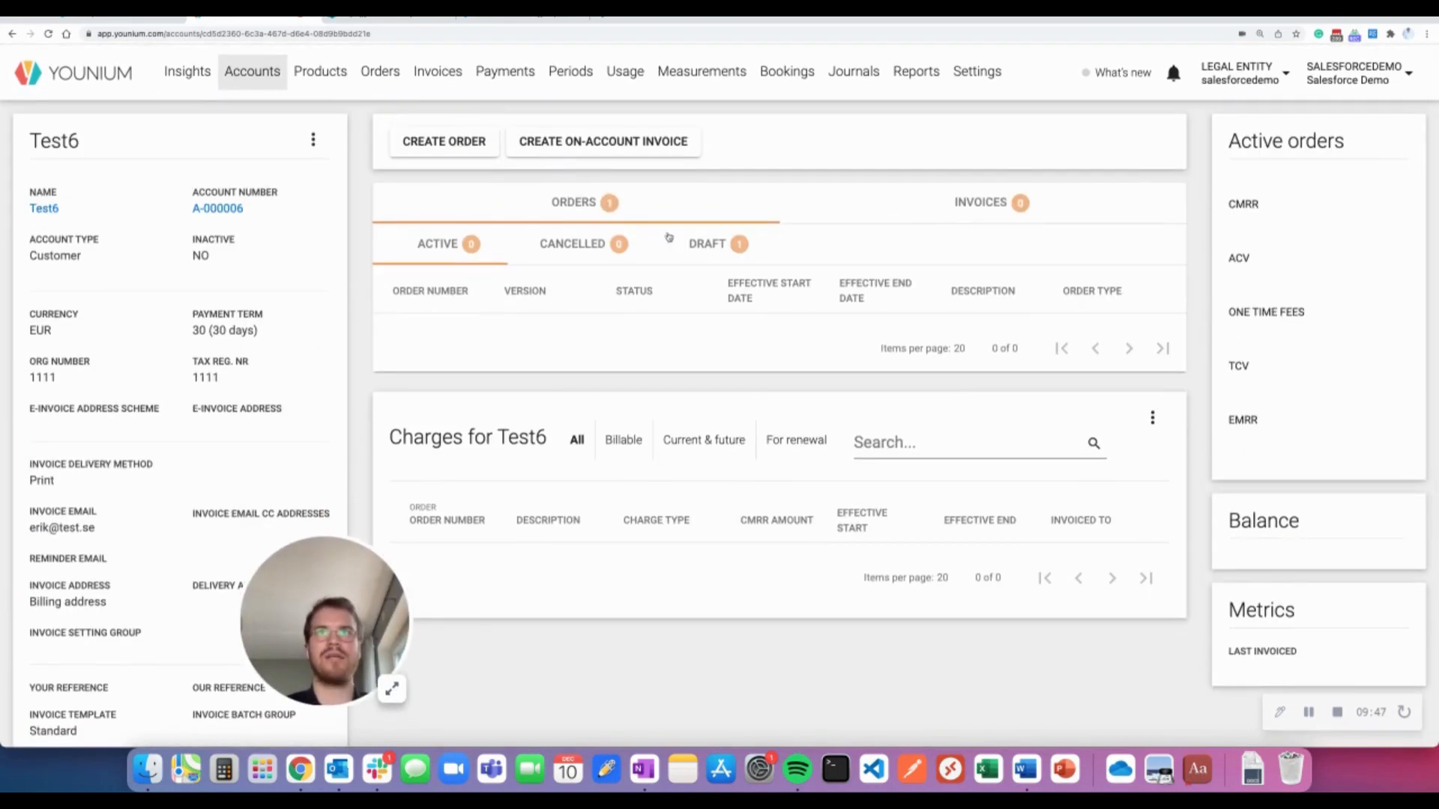
{"action": "left_click", "coordinate": [708, 244]}
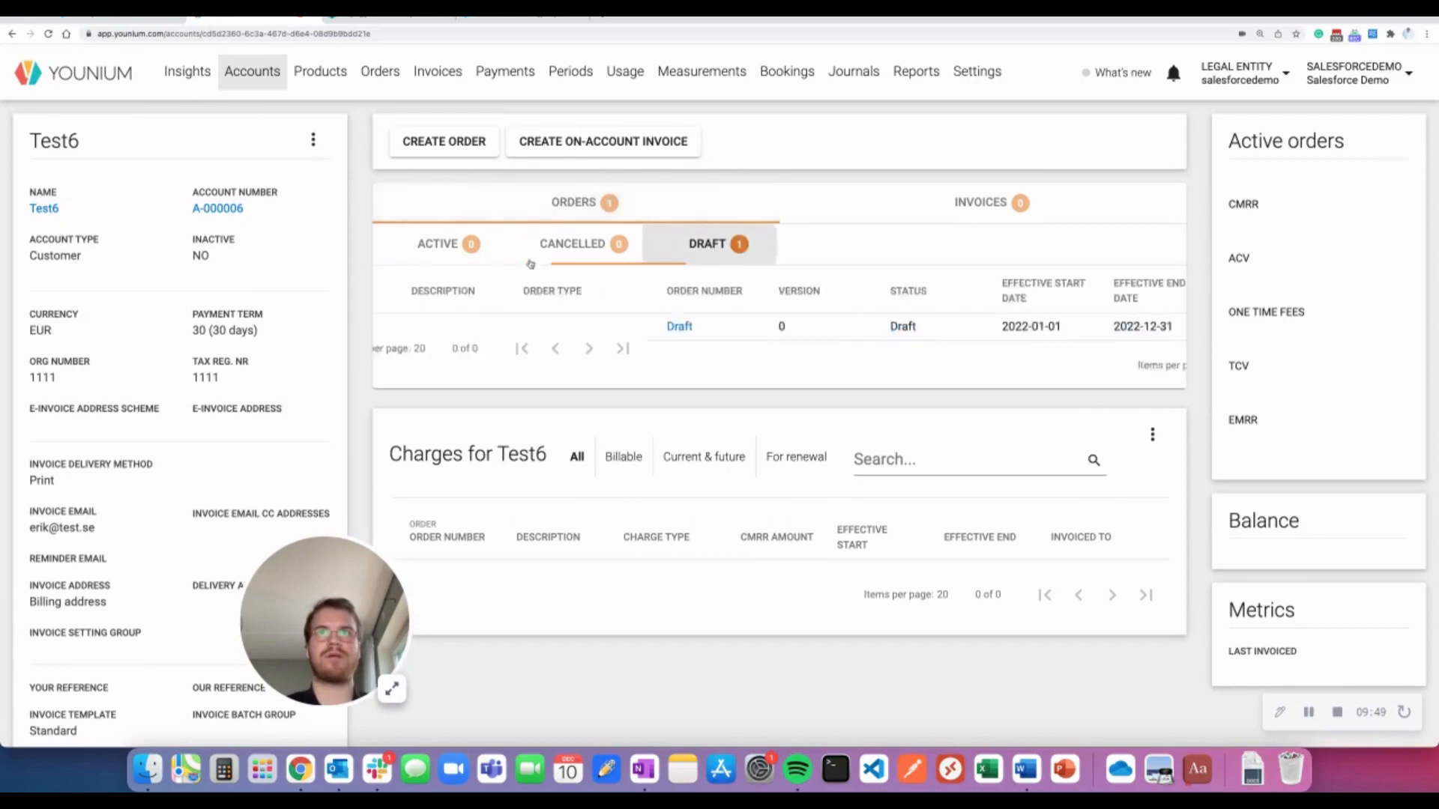
{"action": "left_click", "coordinate": [405, 326]}
Review the Test6 draft order's charges, including Professional at 10 pieces × 25,00 EUR, billed annually
{"action": "left_click_drag", "start_coordinate": [321, 561], "coordinate": [83, 586]}
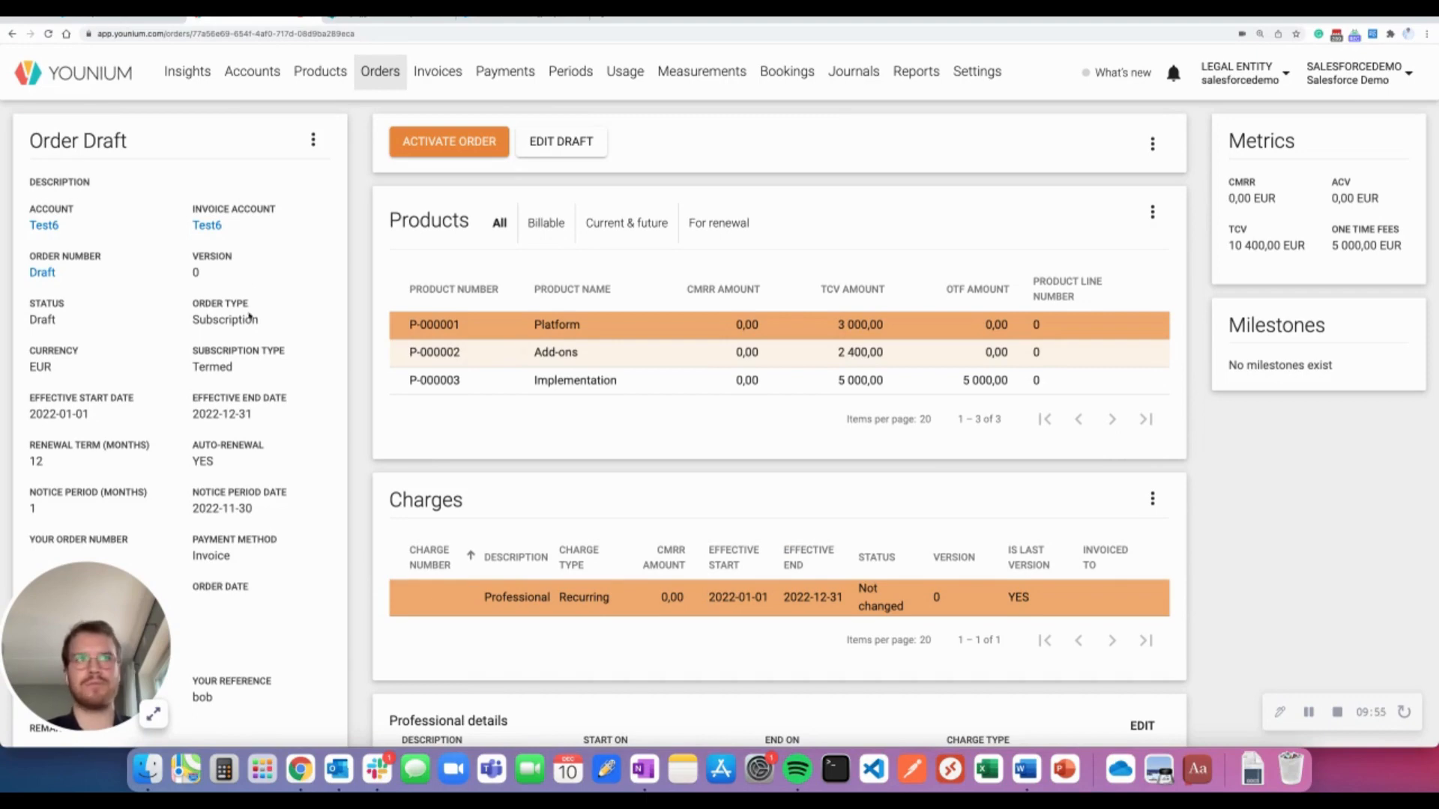
{"action": "scroll", "coordinate": [250, 317], "scroll_direction": "down", "scroll_amount": 3}
{"action": "scroll", "coordinate": [251, 317], "scroll_direction": "up", "scroll_amount": 3}
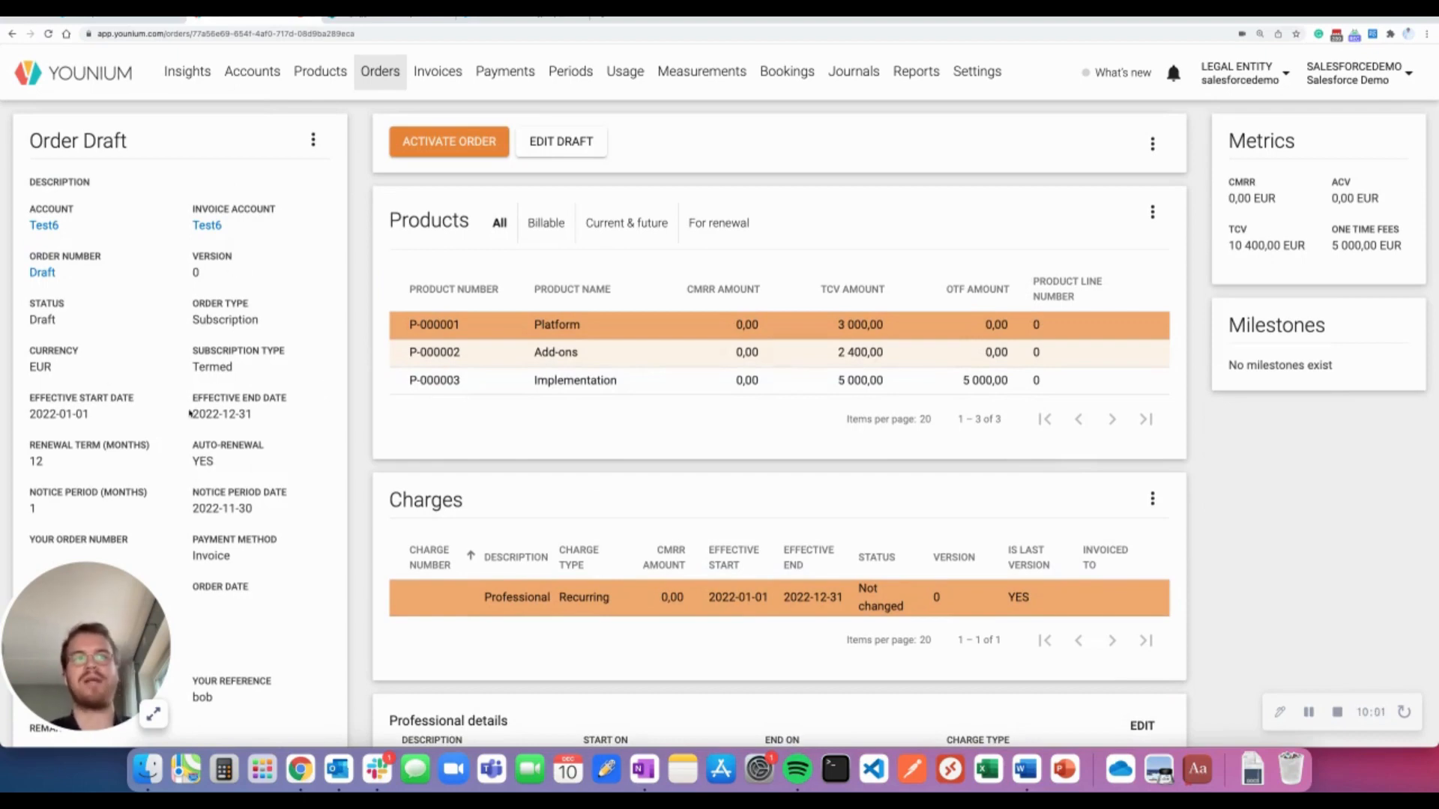
{"action": "scroll", "coordinate": [189, 420], "scroll_direction": "down", "scroll_amount": 1}
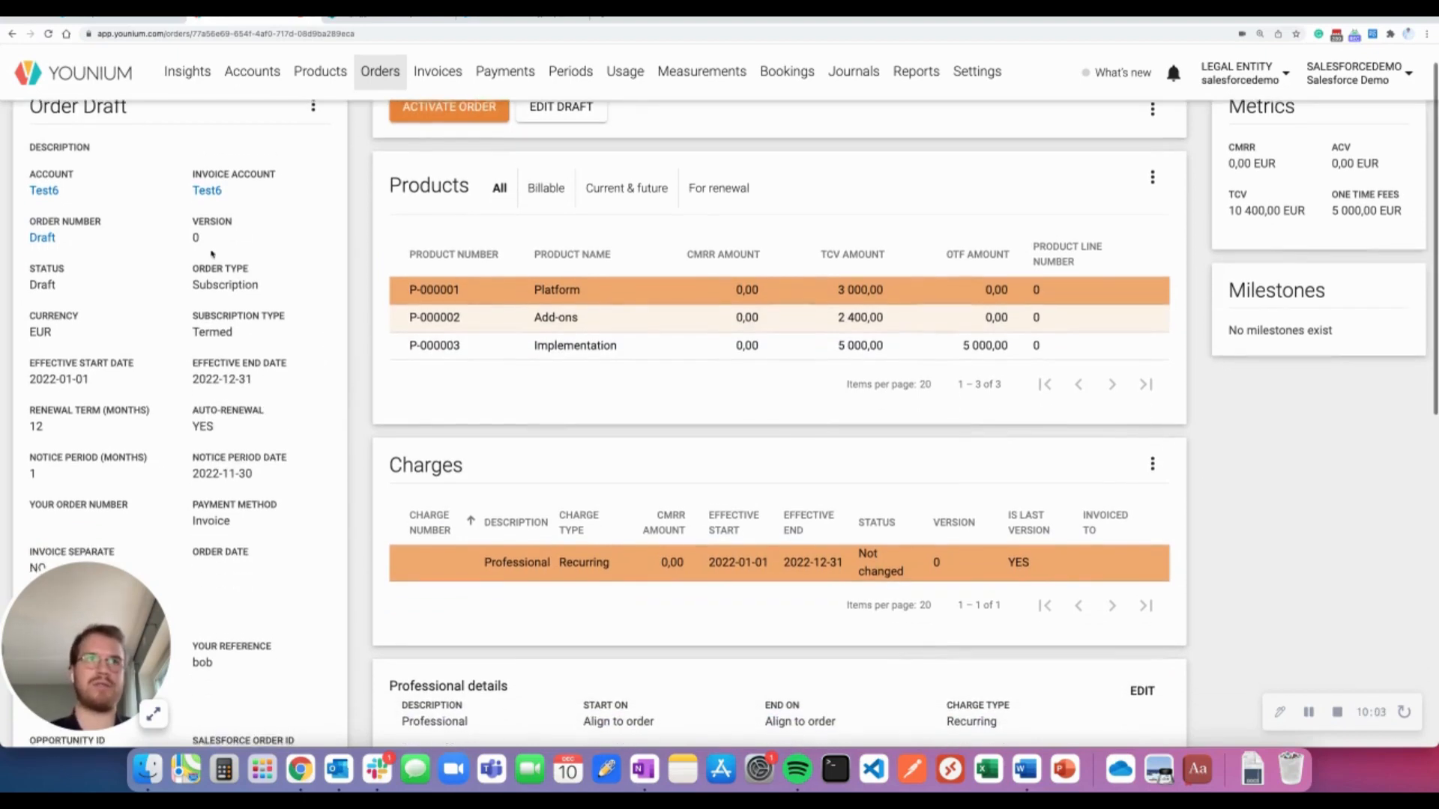
{"action": "scroll", "coordinate": [293, 491], "scroll_direction": "up", "scroll_amount": 1}
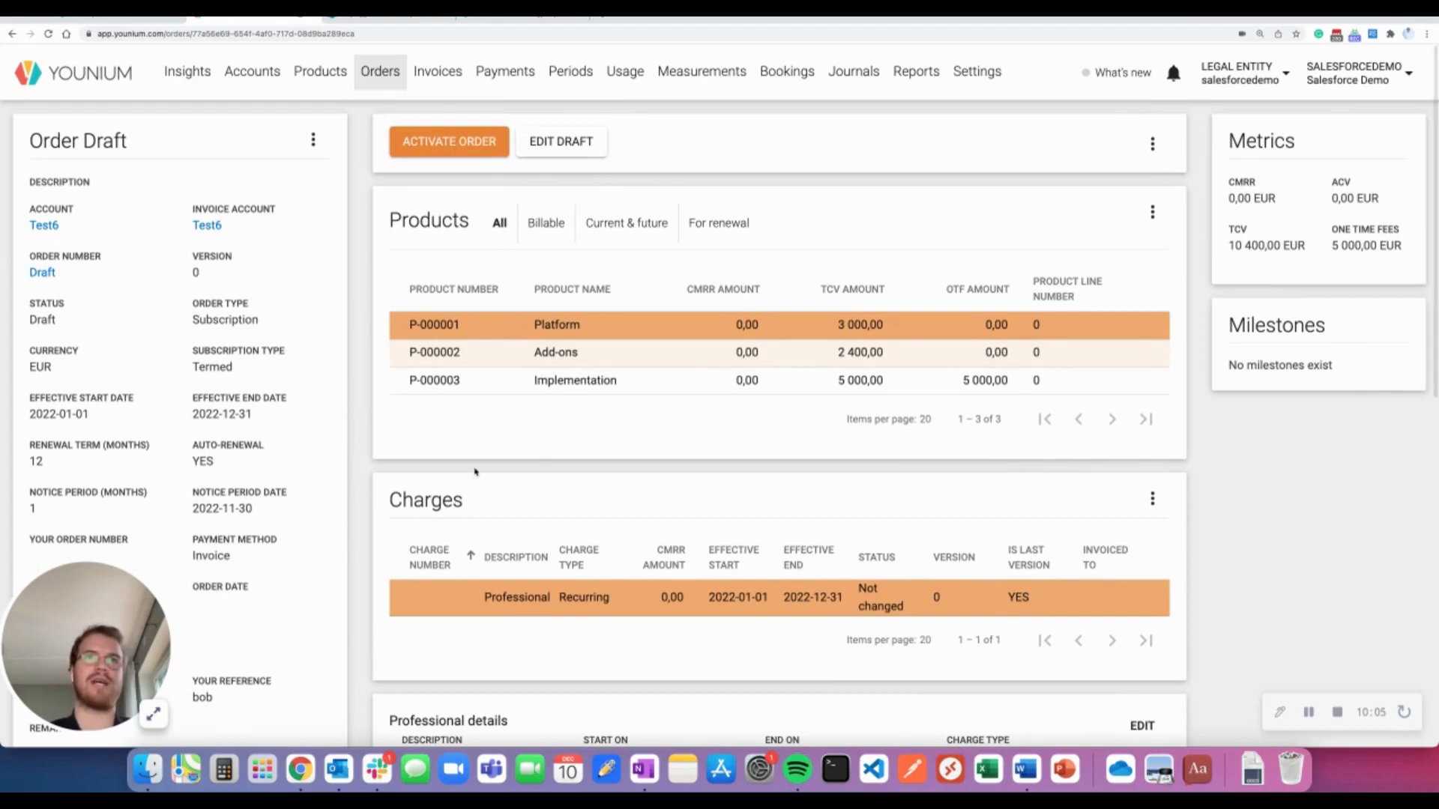
{"action": "scroll", "coordinate": [730, 499], "scroll_direction": "down", "scroll_amount": 3}
{"action": "scroll", "coordinate": [730, 499], "scroll_direction": "down", "scroll_amount": 1}
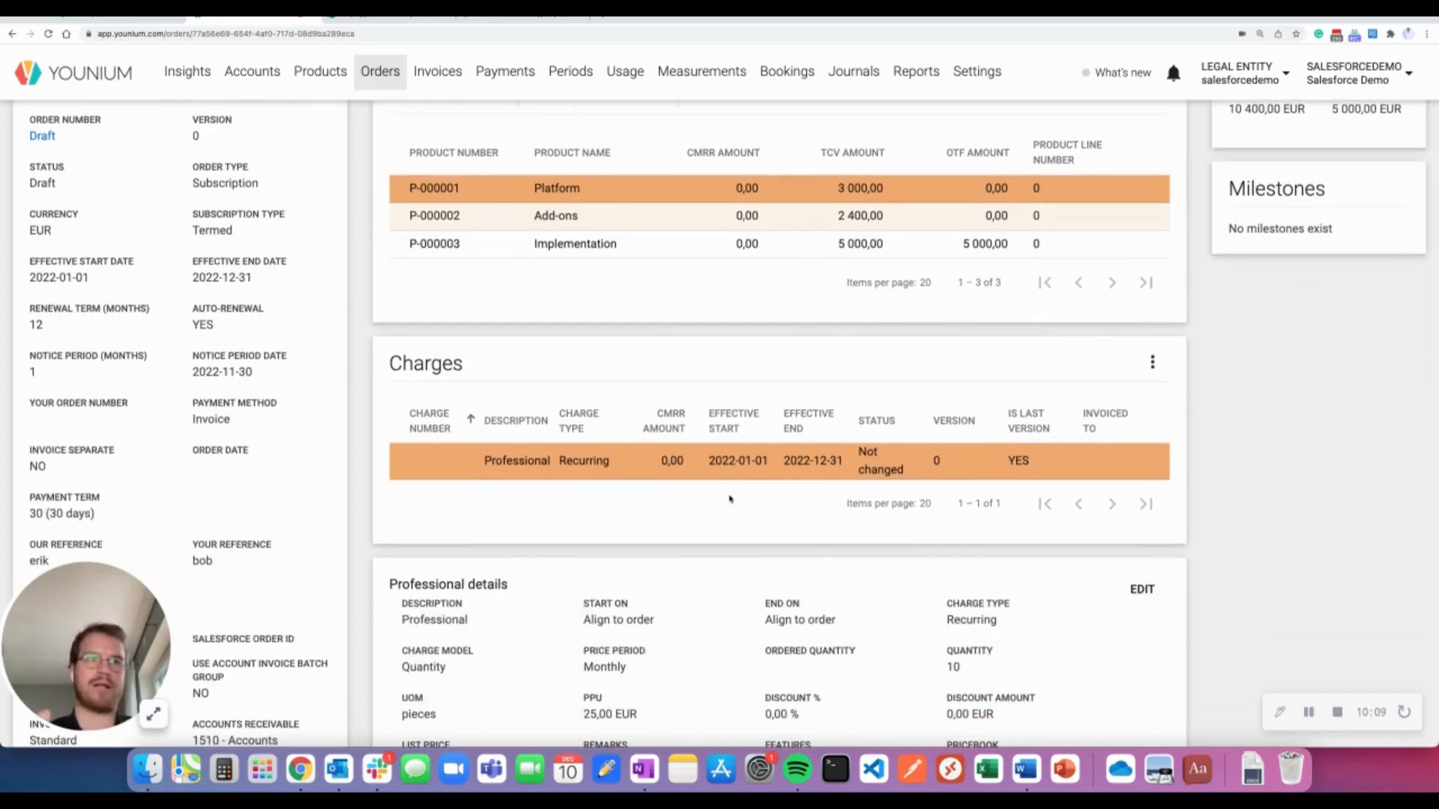
{"action": "scroll", "coordinate": [747, 501], "scroll_direction": "down", "scroll_amount": 10}
{"action": "scroll", "coordinate": [710, 399], "scroll_direction": "up", "scroll_amount": 4}
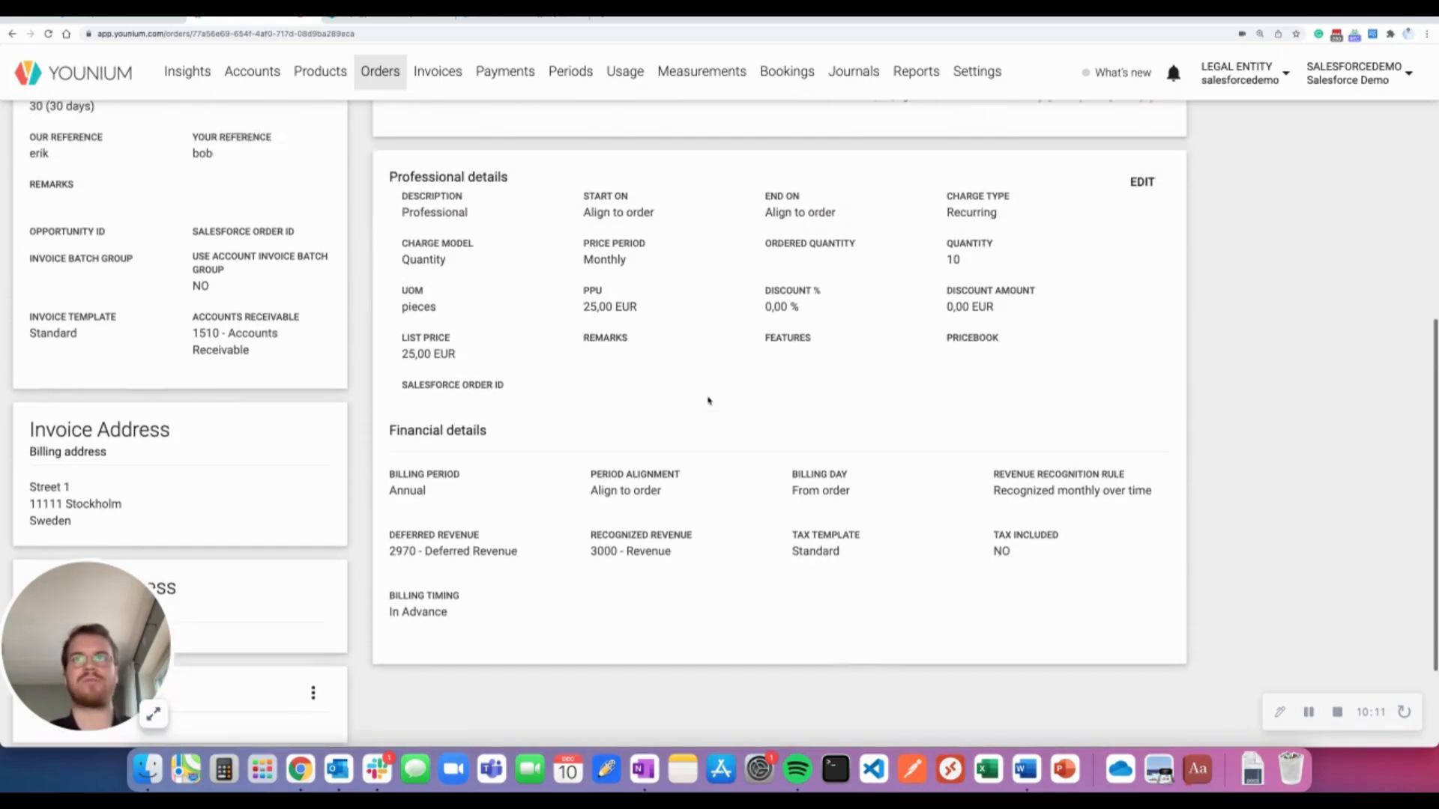
{"action": "left_click_drag", "start_coordinate": [388, 465], "coordinate": [536, 471]}
{"action": "left_click", "coordinate": [536, 471]}
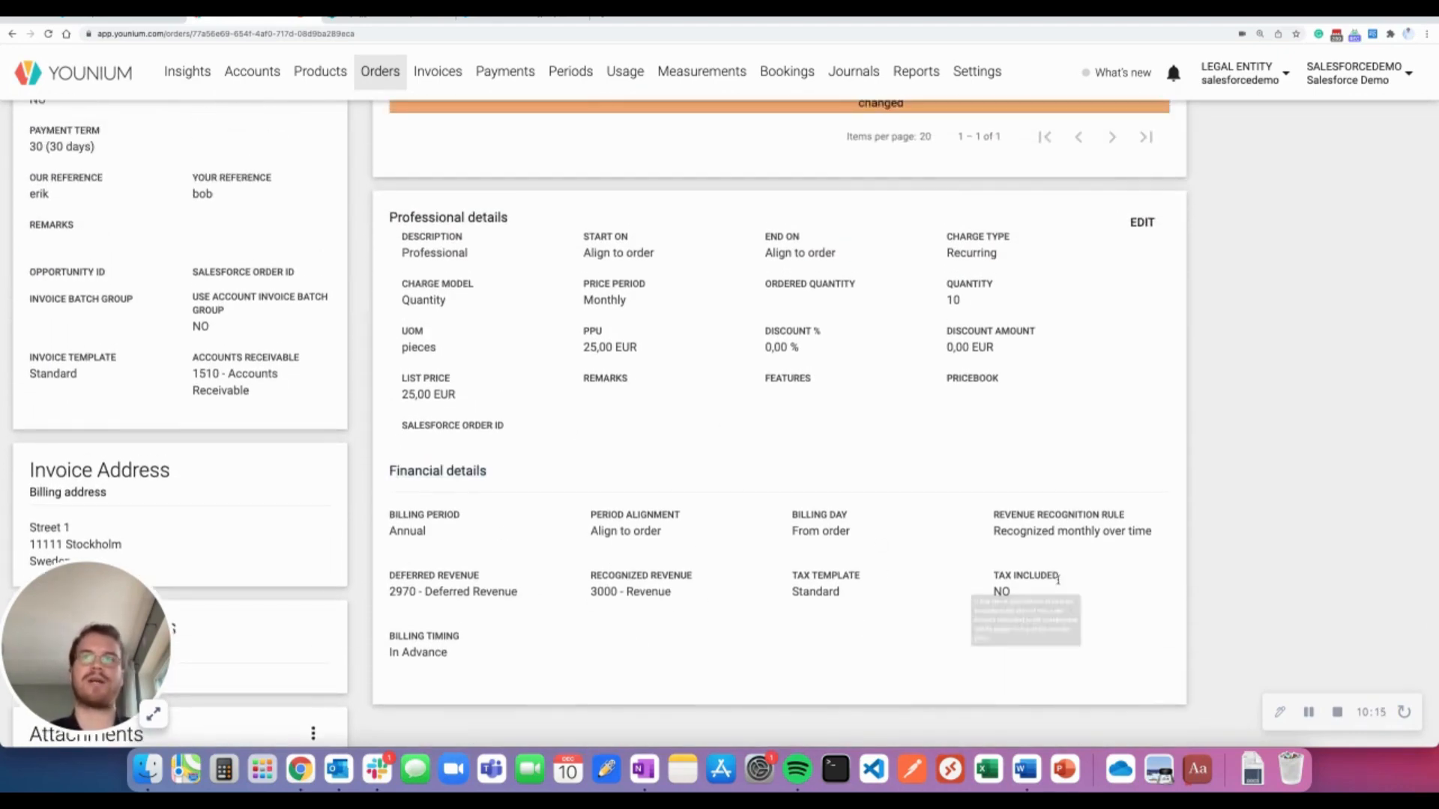
{"action": "left_click_drag", "start_coordinate": [990, 511], "coordinate": [1195, 573]}
{"action": "left_click", "coordinate": [1196, 573]}
{"action": "scroll", "coordinate": [578, 509], "scroll_direction": "up", "scroll_amount": 5}
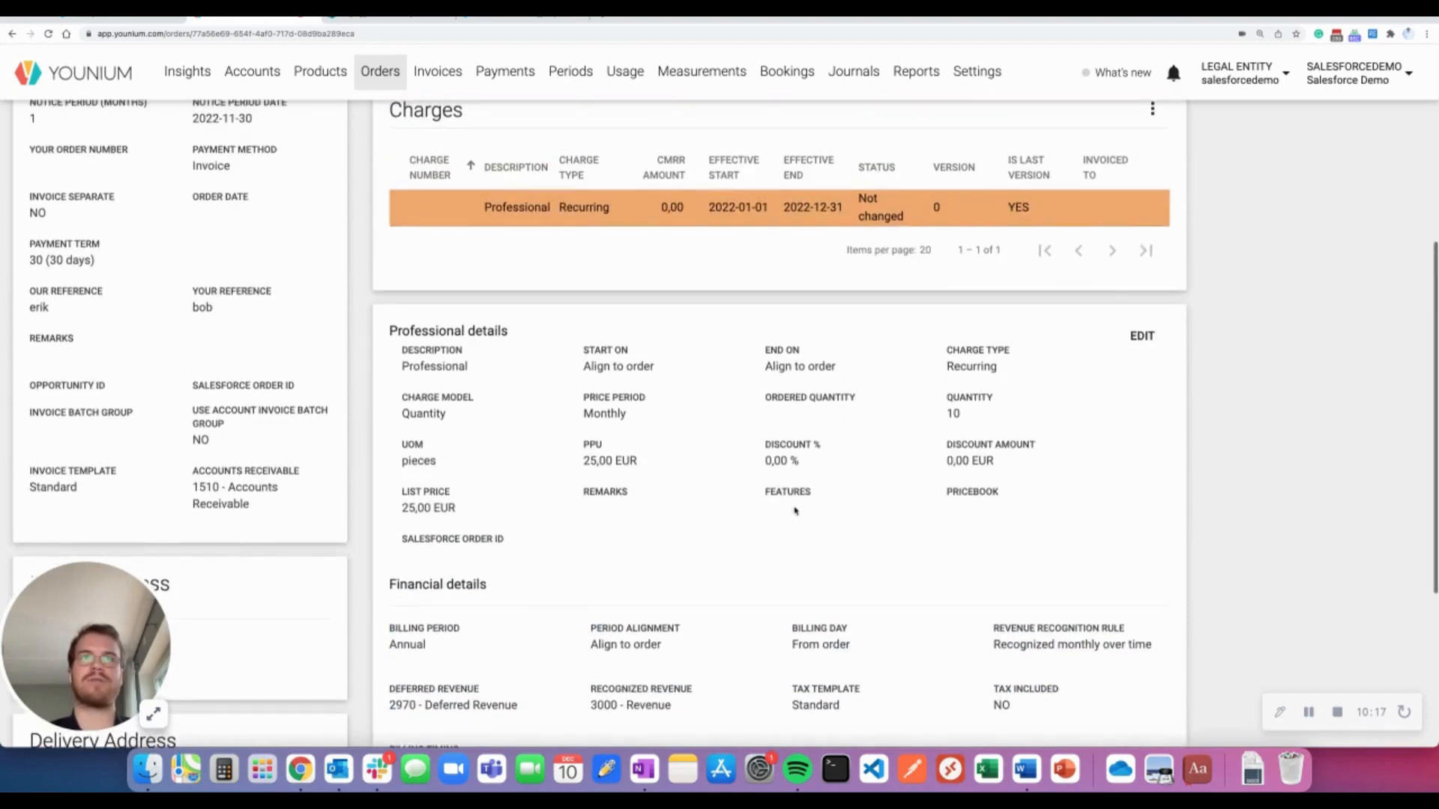
{"action": "scroll", "coordinate": [578, 512], "scroll_direction": "up", "scroll_amount": 3}
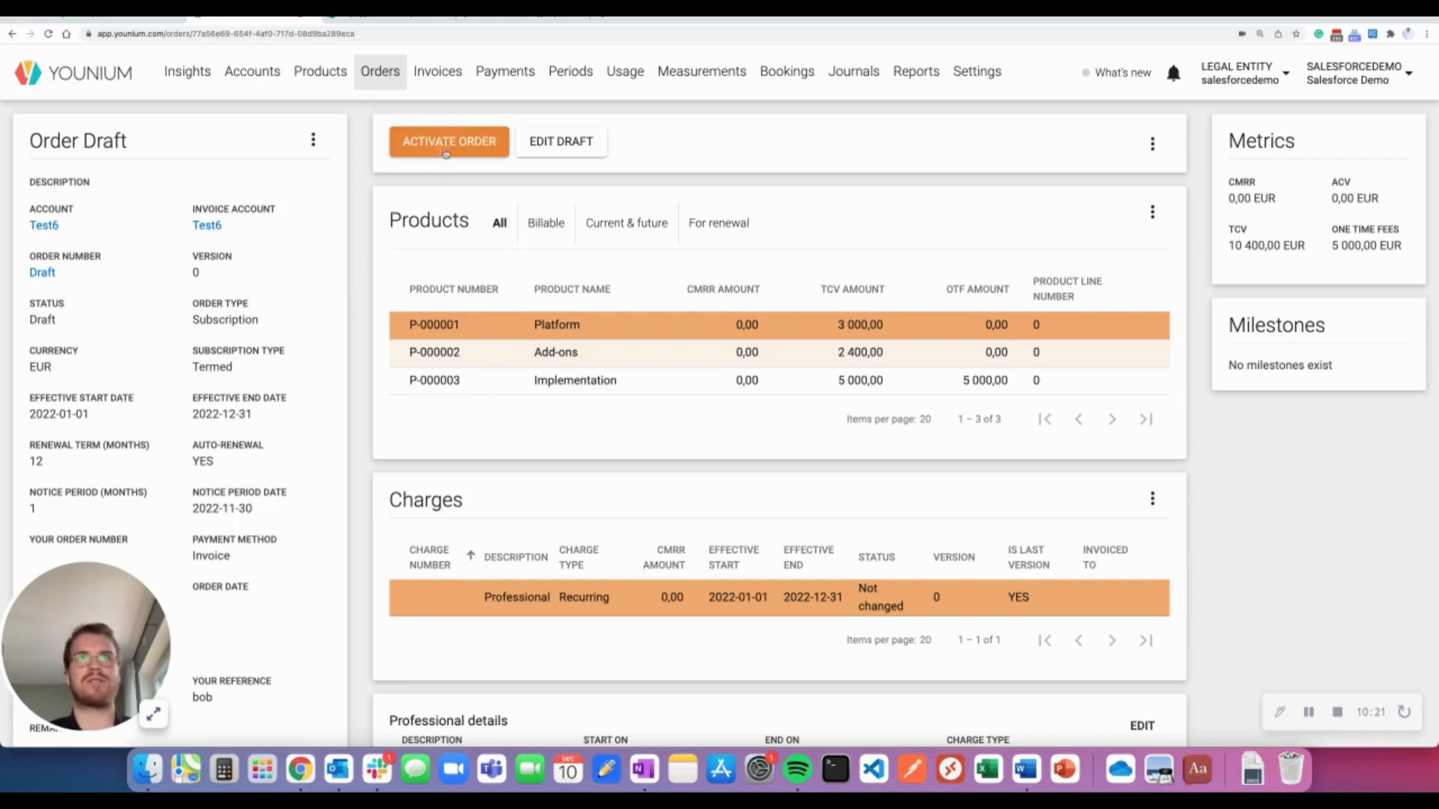
Activate the draft as order O-000010 and create its invoice with target date 2022-01-01
{"action": "left_click", "coordinate": [445, 147]}
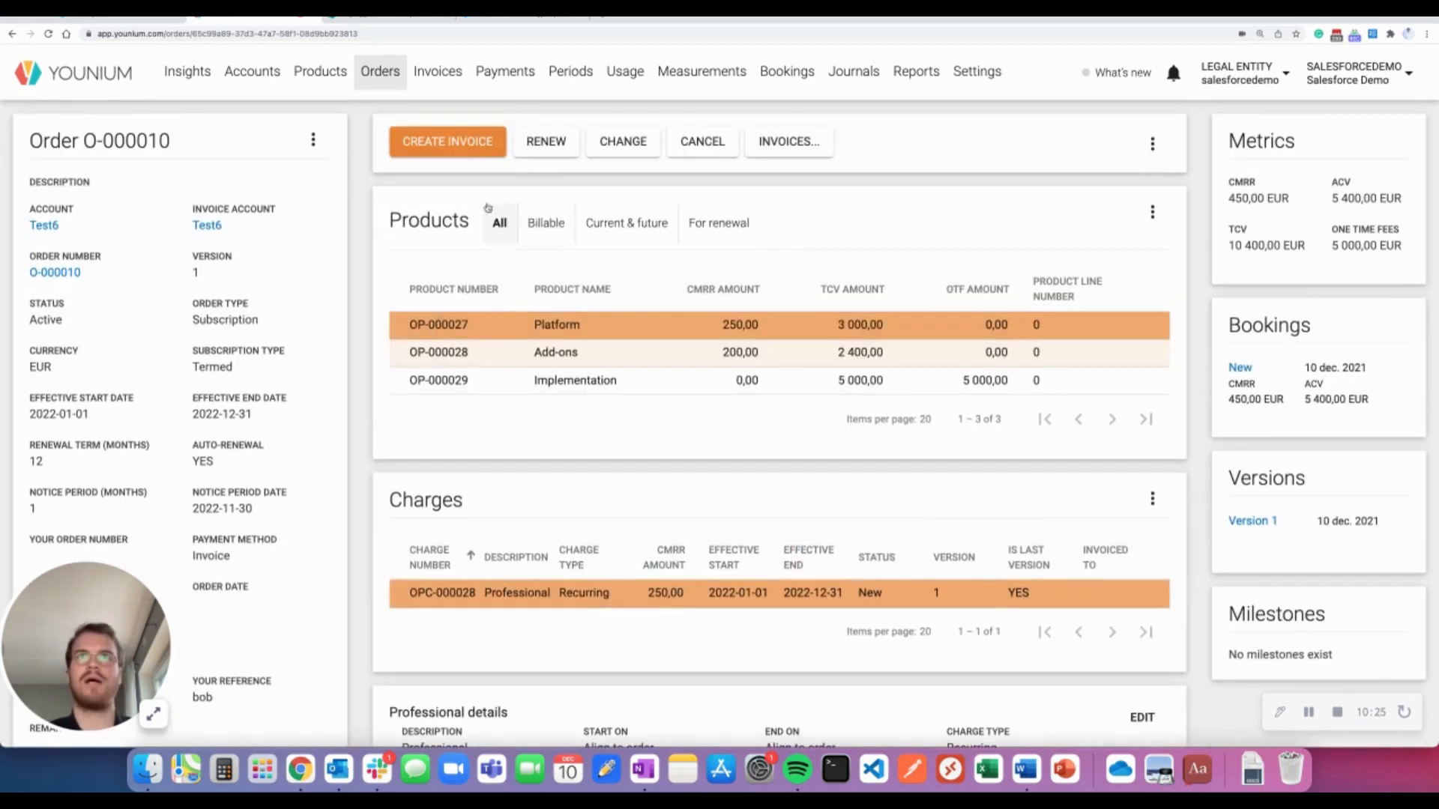
{"action": "left_click", "coordinate": [461, 150]}
{"action": "left_click", "coordinate": [1132, 145]}
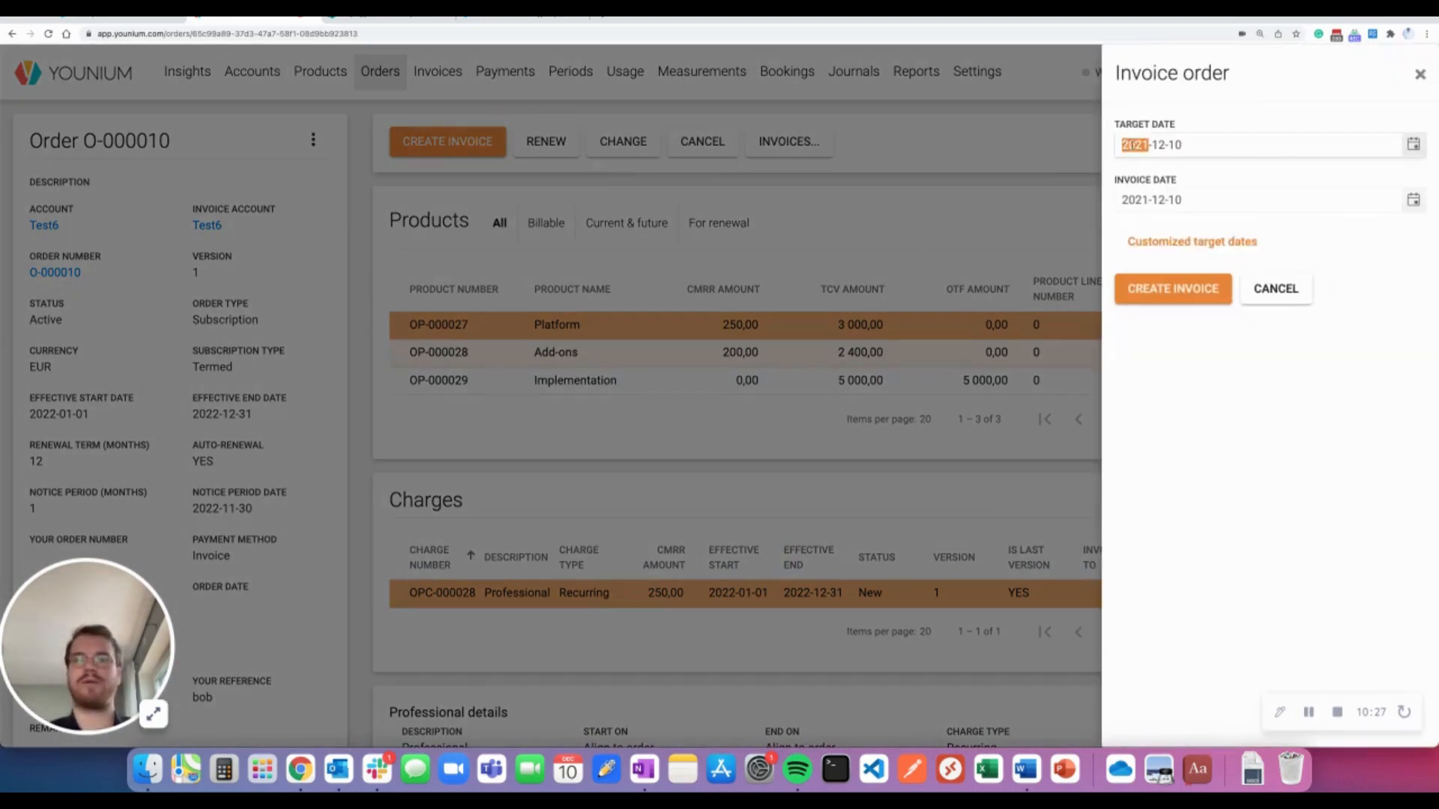
{"action": "type", "text": "20220101"}
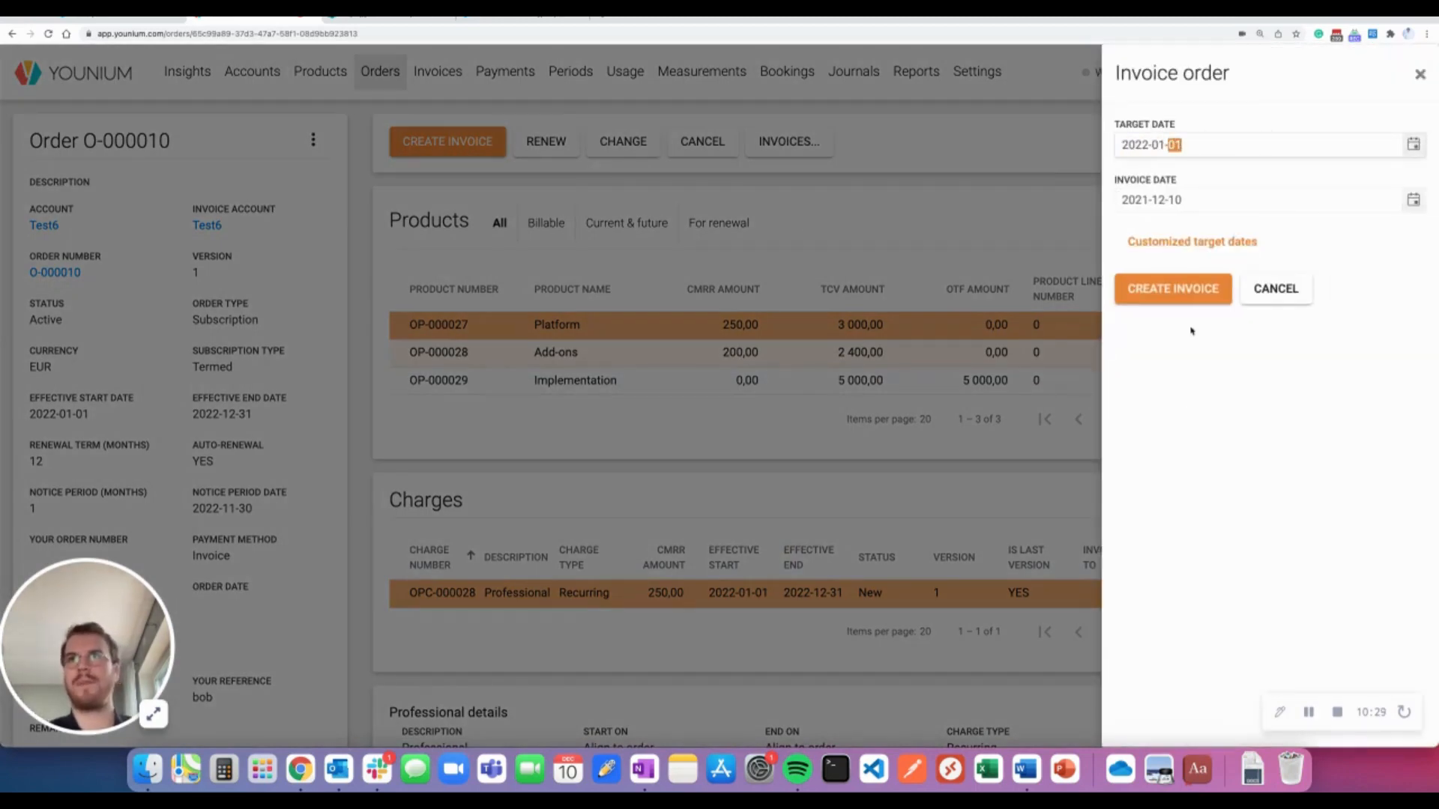
{"action": "left_click", "coordinate": [1181, 297]}
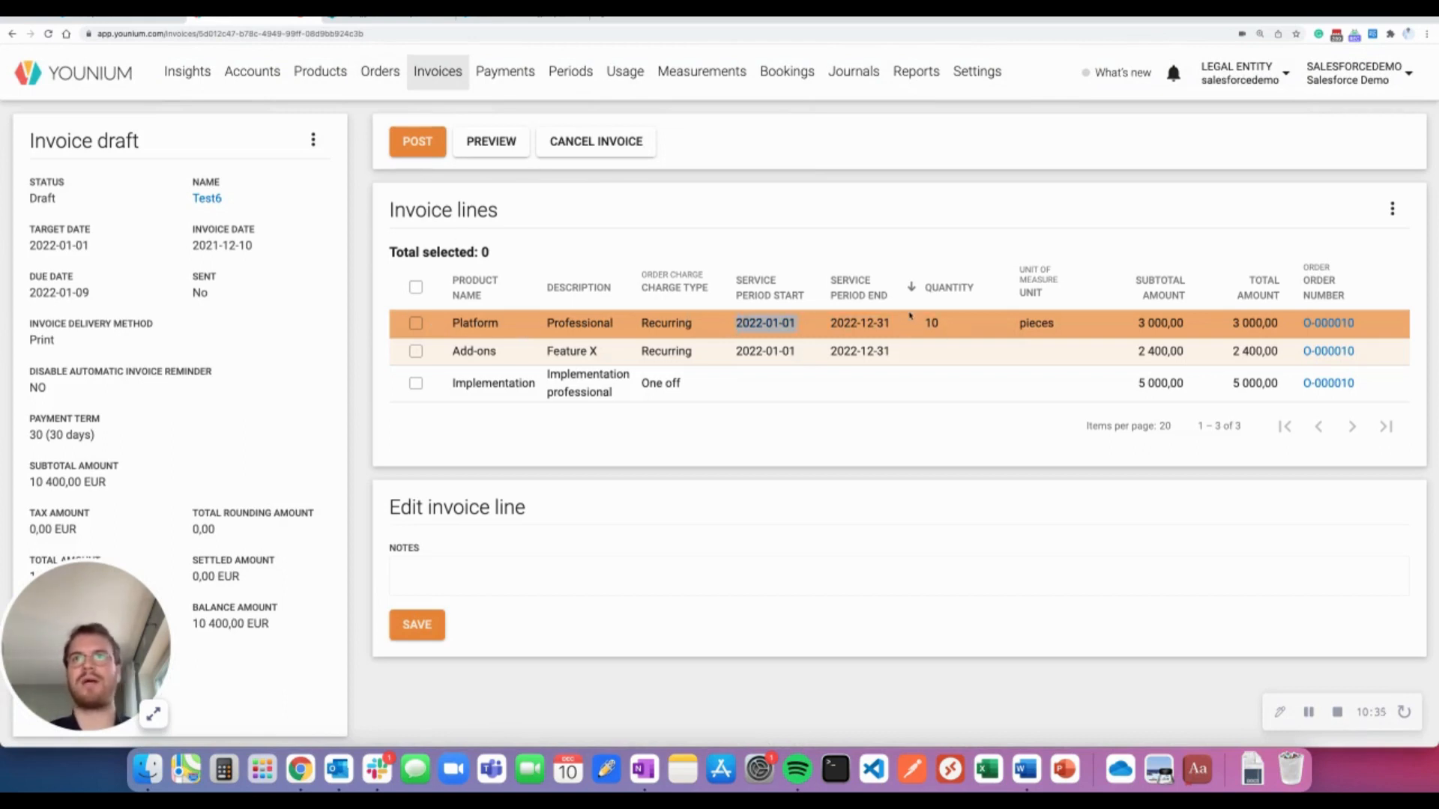
Review the three invoice lines, including Implementation, and post invoice I-000010
{"action": "left_click_drag", "start_coordinate": [910, 316], "coordinate": [888, 324]}
{"action": "left_click", "coordinate": [883, 324]}
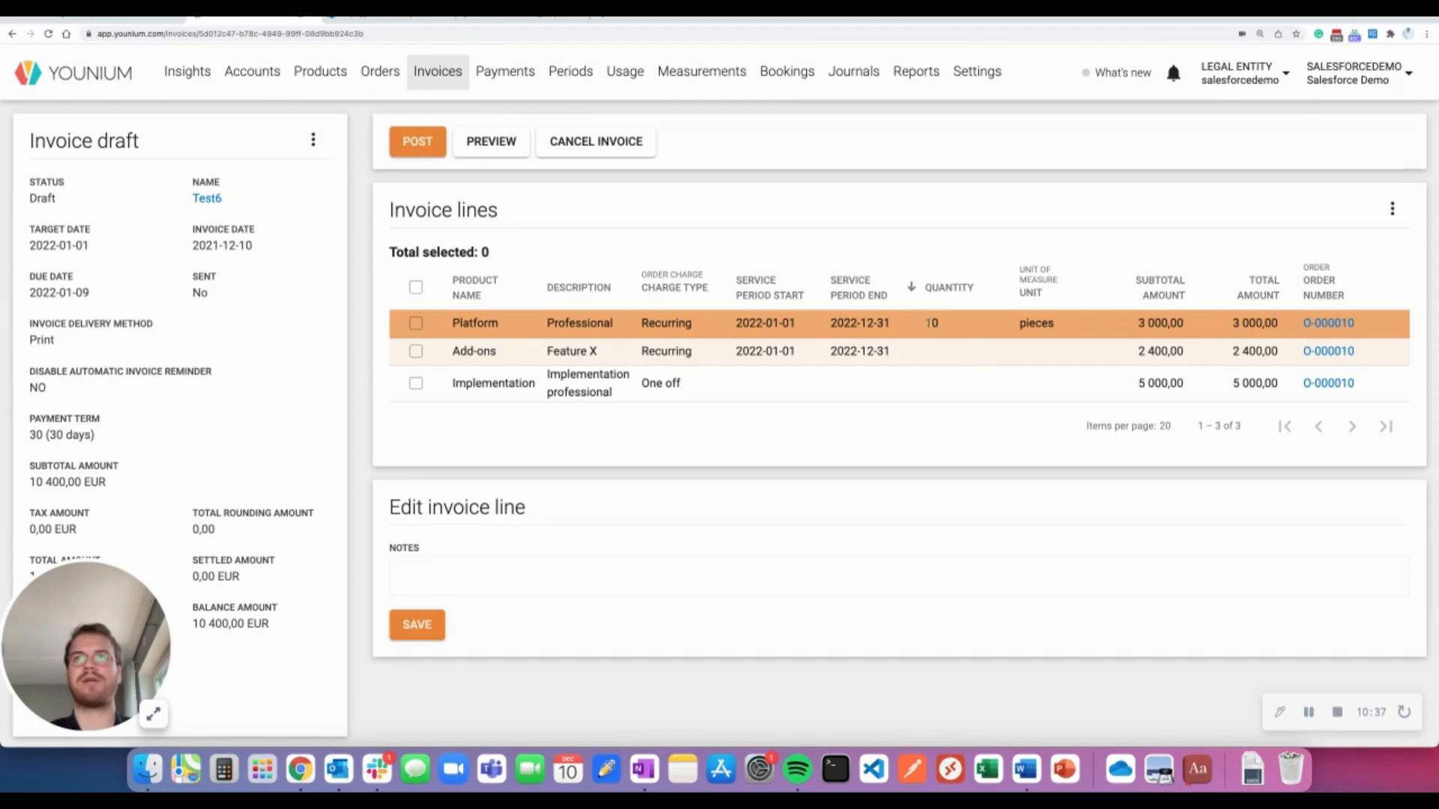
{"action": "left_click_drag", "start_coordinate": [1053, 323], "coordinate": [1053, 322]}
{"action": "left_click", "coordinate": [1053, 323]}
{"action": "right_click", "coordinate": [885, 348]}
{"action": "left_click", "coordinate": [813, 355]}
{"action": "left_click", "coordinate": [731, 355]}
{"action": "left_click_drag", "start_coordinate": [743, 356], "coordinate": [883, 376]}
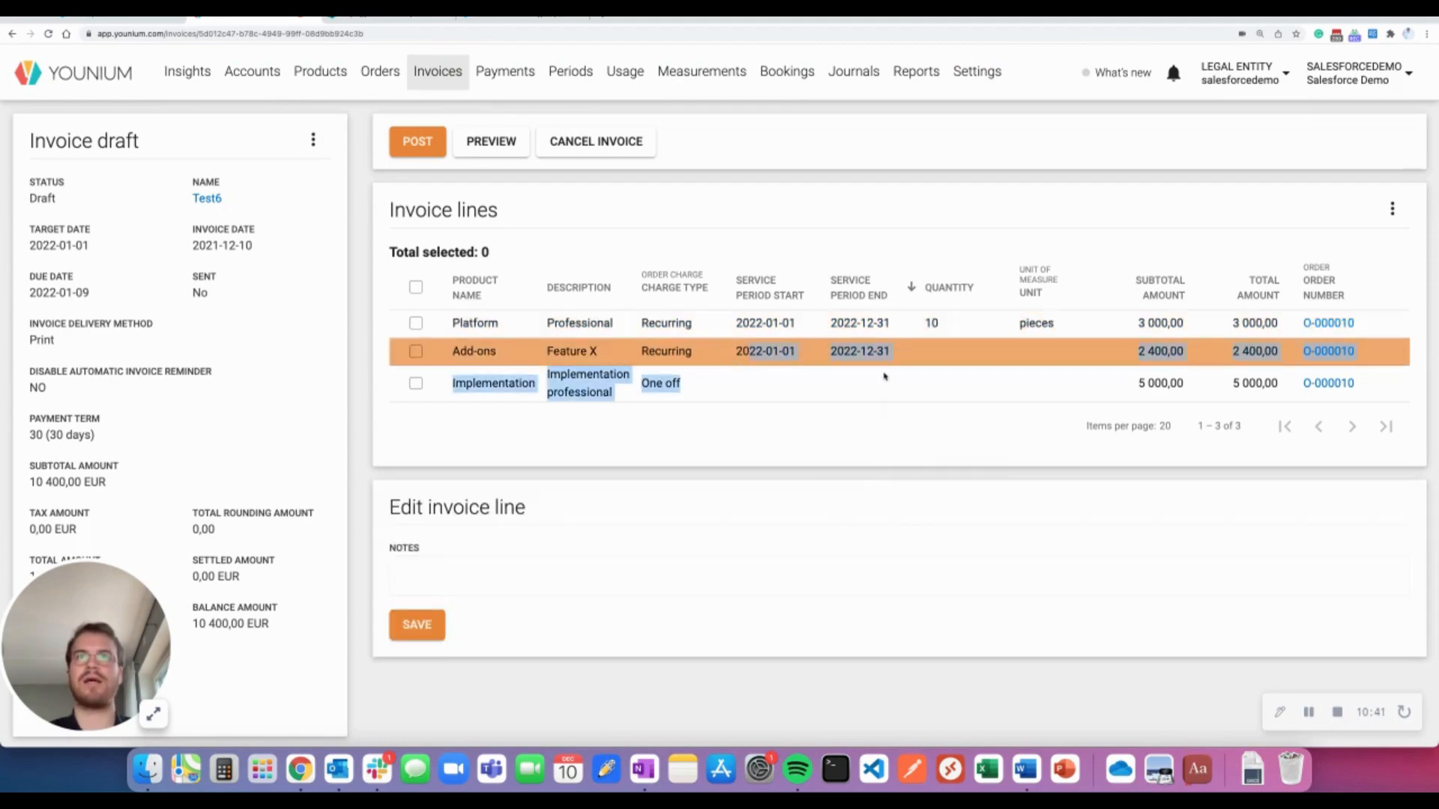
{"action": "left_click", "coordinate": [886, 349]}
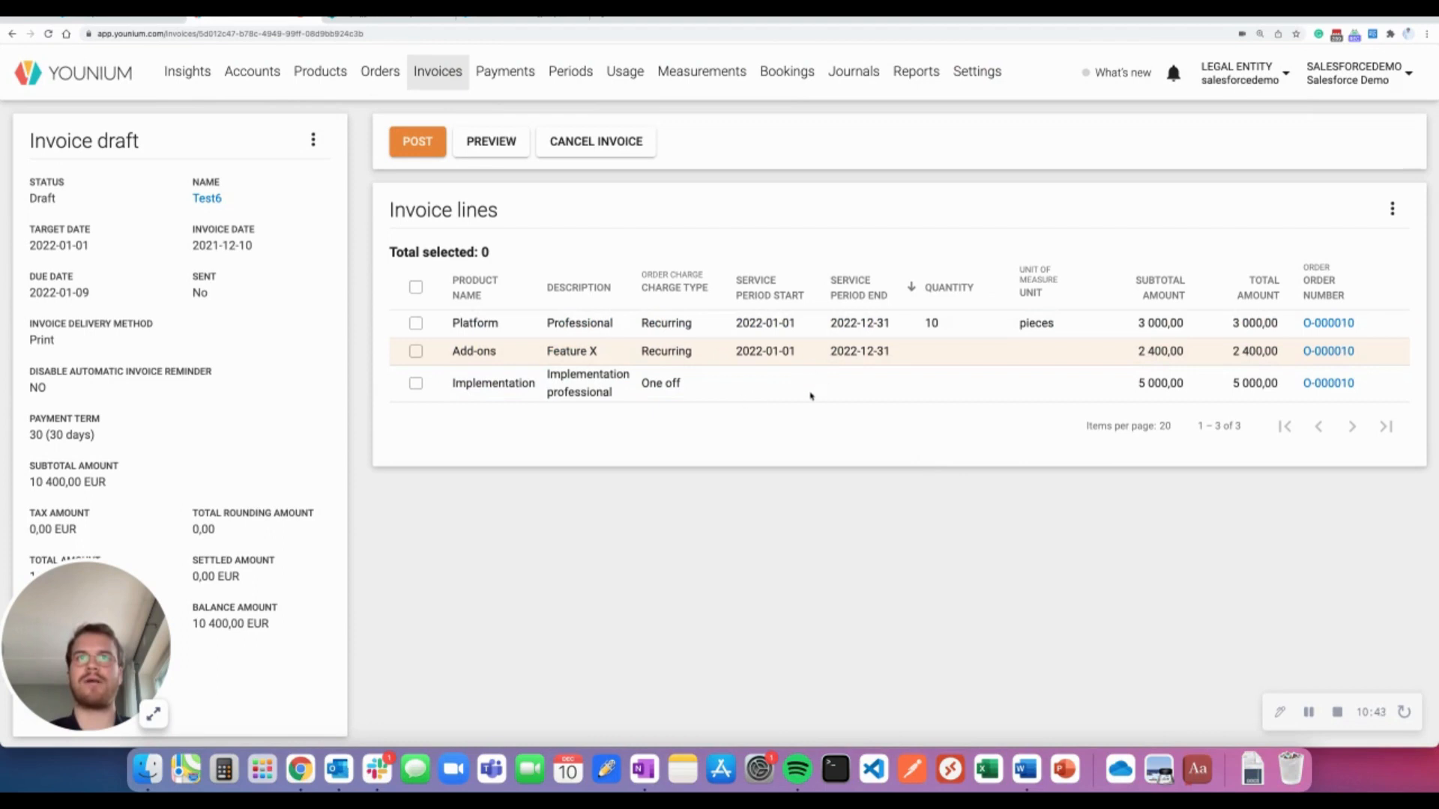
{"action": "left_click", "coordinate": [811, 395]}
{"action": "left_click", "coordinate": [425, 154]}
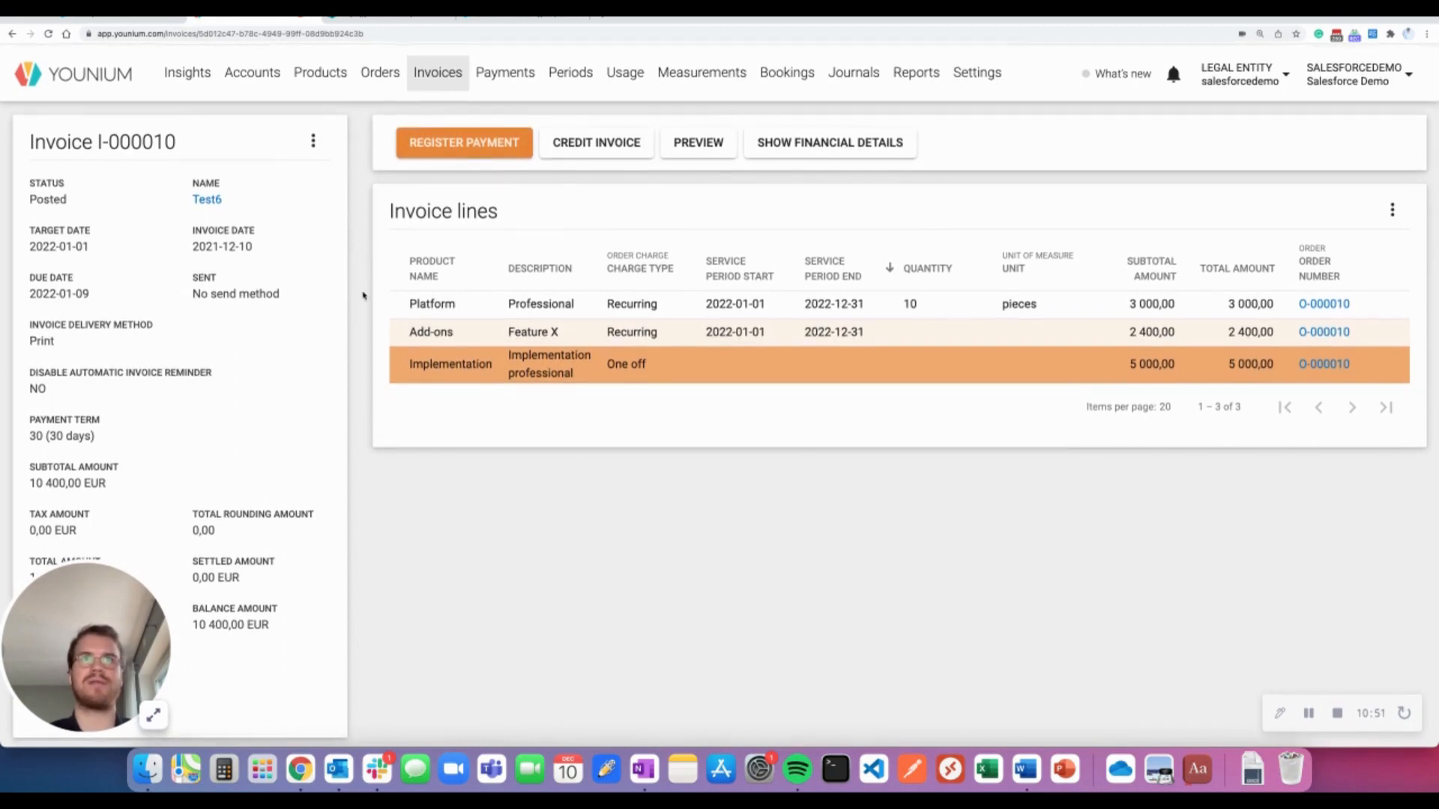
{"action": "scroll", "coordinate": [391, 533], "scroll_direction": "up", "scroll_amount": 1}
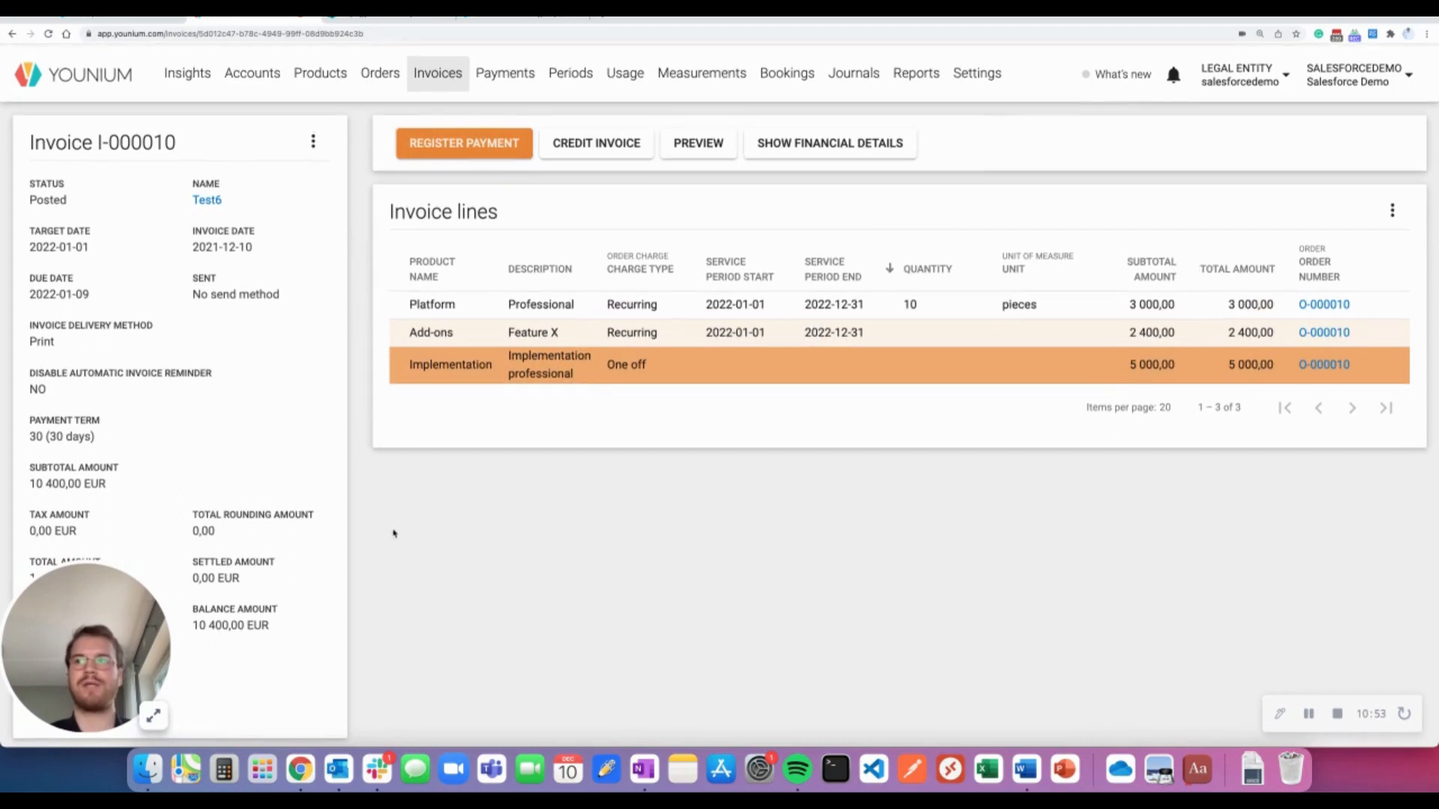
{"action": "scroll", "coordinate": [356, 342], "scroll_direction": "up", "scroll_amount": 1}
{"action": "scroll", "coordinate": [367, 171], "scroll_direction": "up", "scroll_amount": 1}
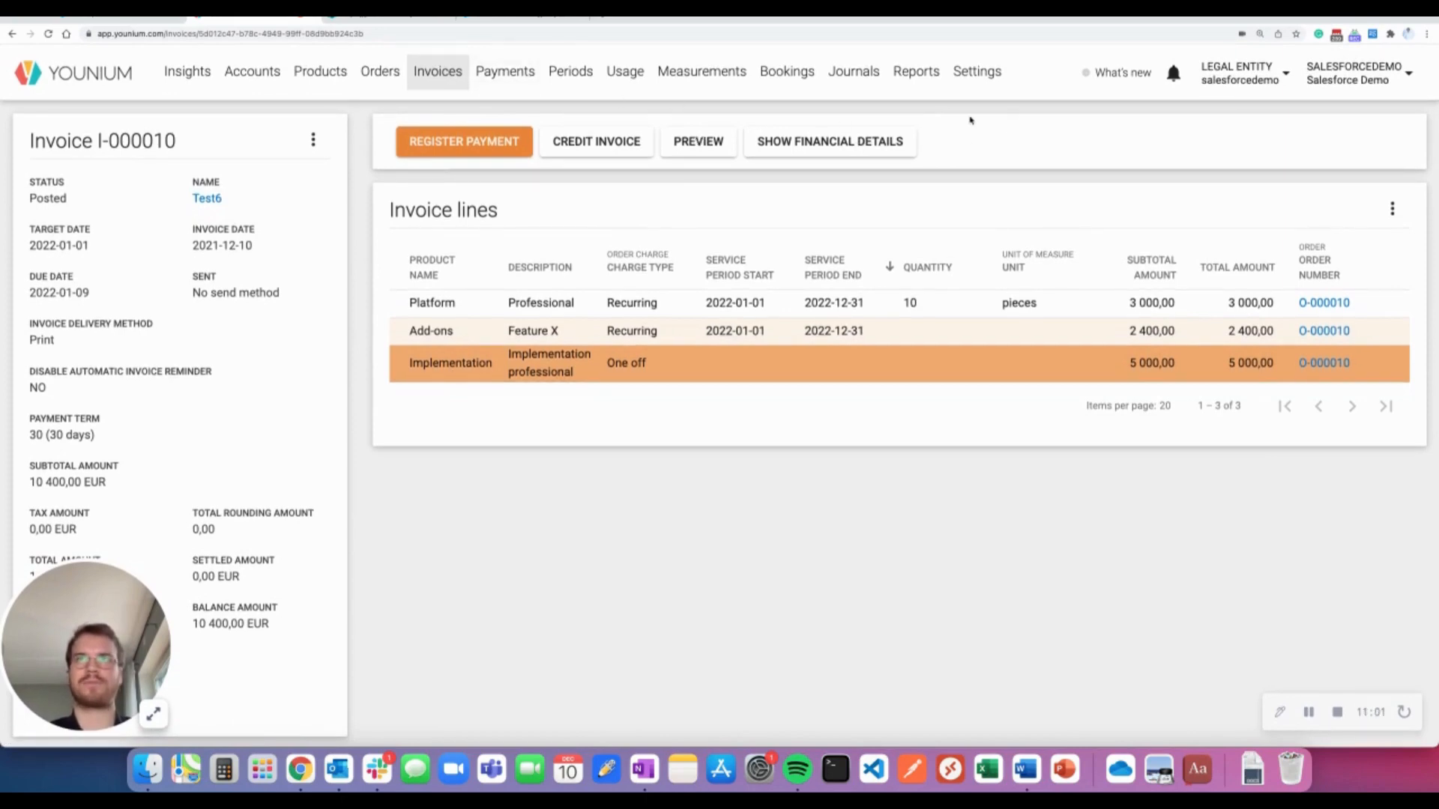
Export Subscription Orders to Salesforce from the Salesforce integration settings
{"action": "left_click", "coordinate": [972, 80]}
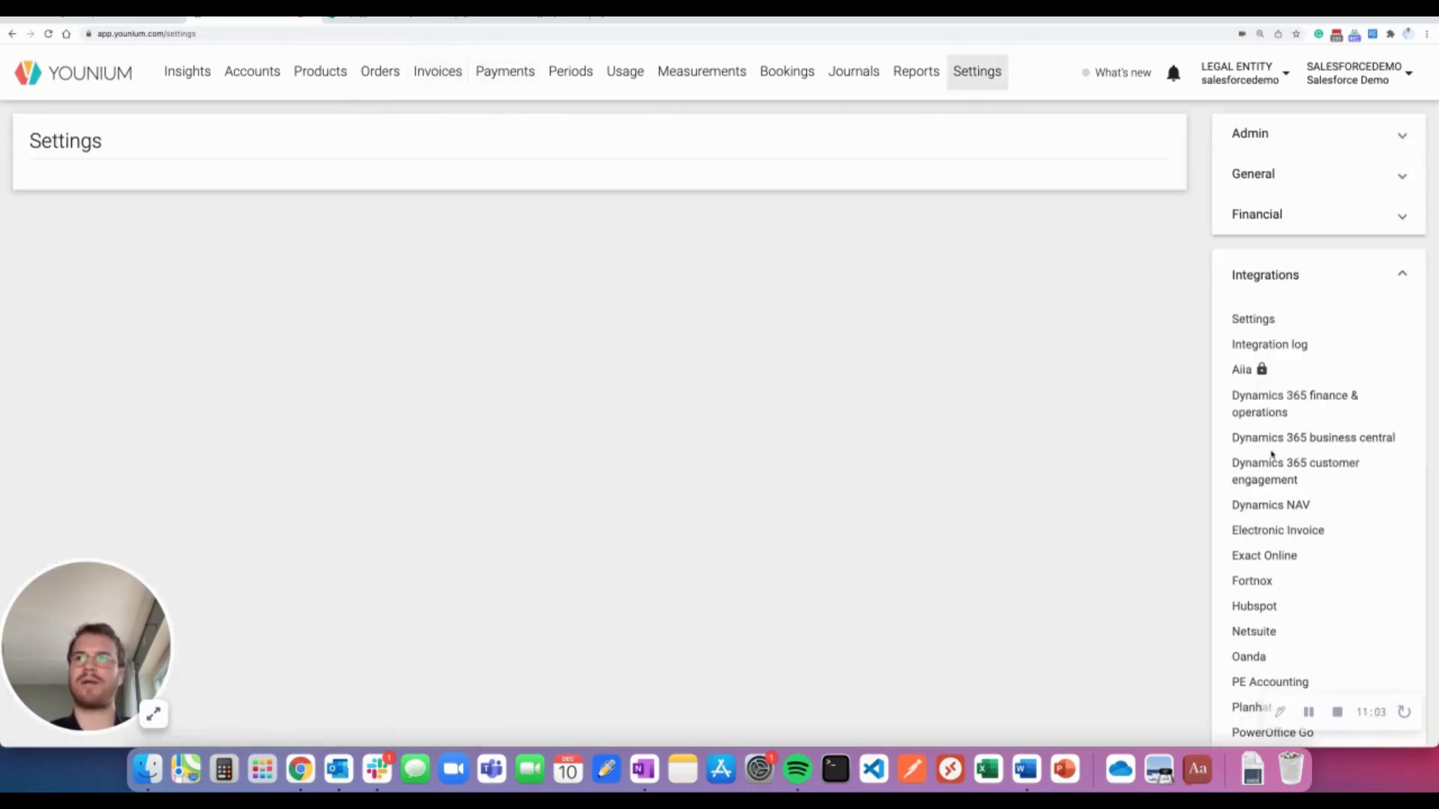
{"action": "scroll", "coordinate": [1281, 469], "scroll_direction": "down", "scroll_amount": 3}
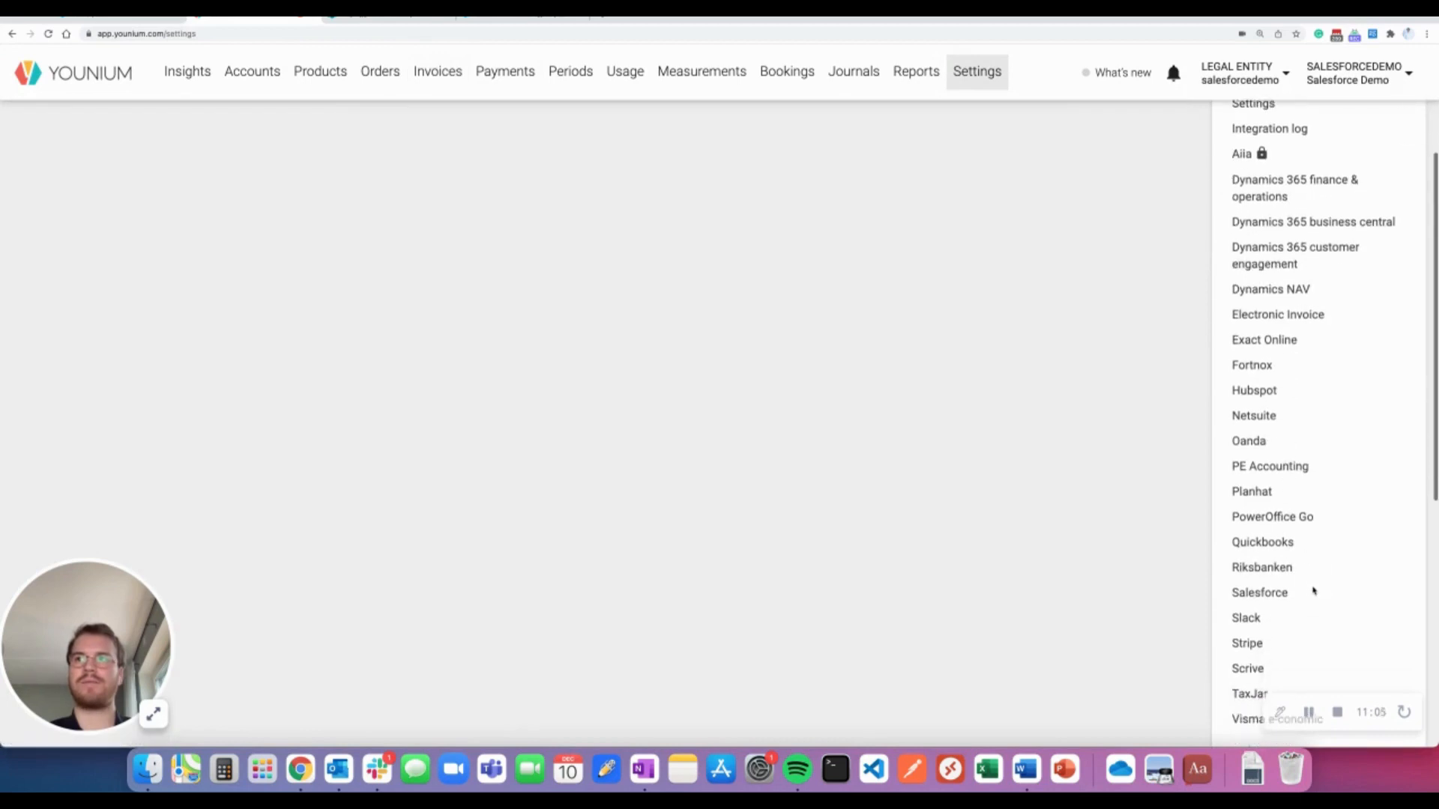
{"action": "scroll", "coordinate": [1294, 591], "scroll_direction": "down", "scroll_amount": 1}
{"action": "left_click", "coordinate": [1262, 532]}
{"action": "scroll", "coordinate": [534, 489], "scroll_direction": "up", "scroll_amount": 2}
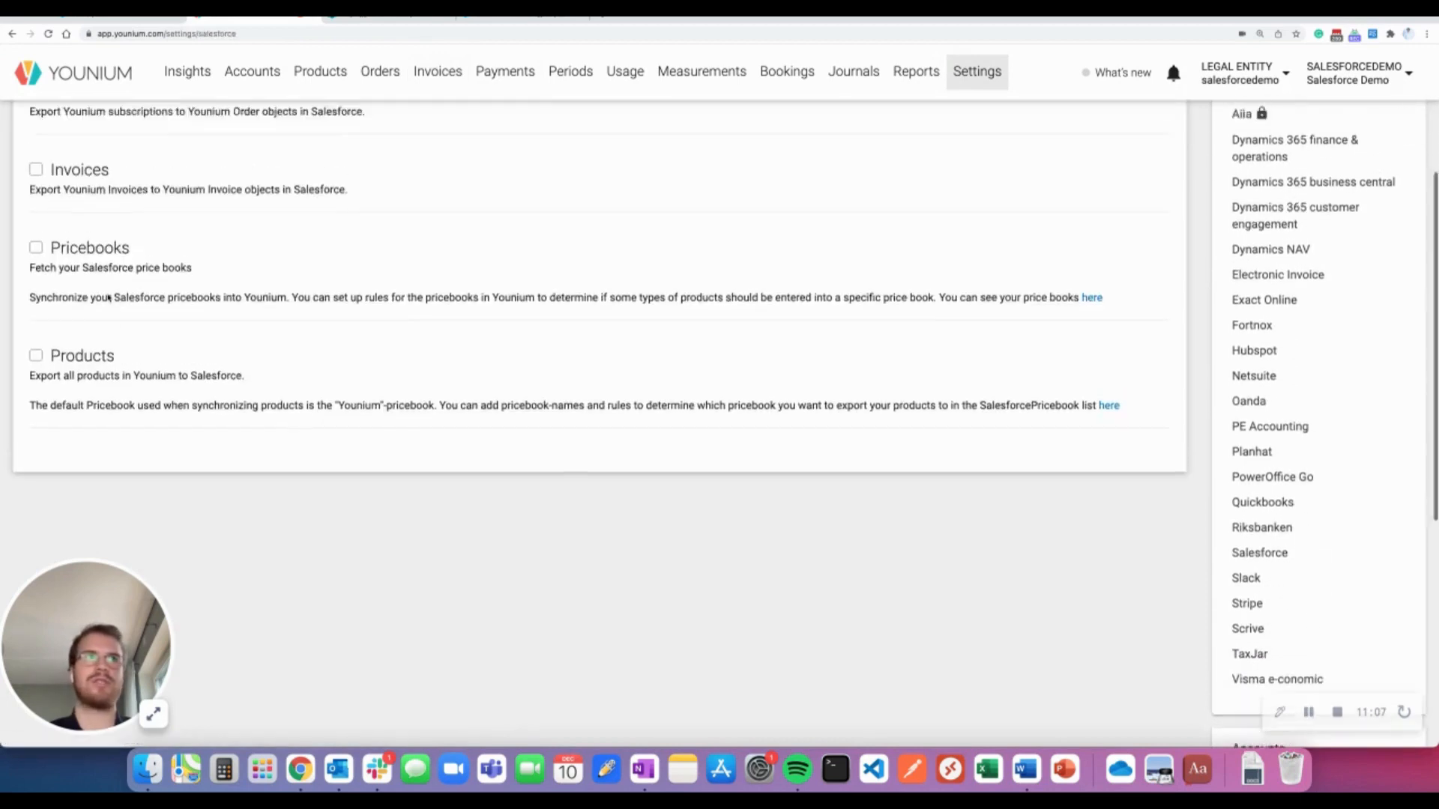
{"action": "left_click", "coordinate": [36, 194]}
{"action": "left_click", "coordinate": [75, 288]}
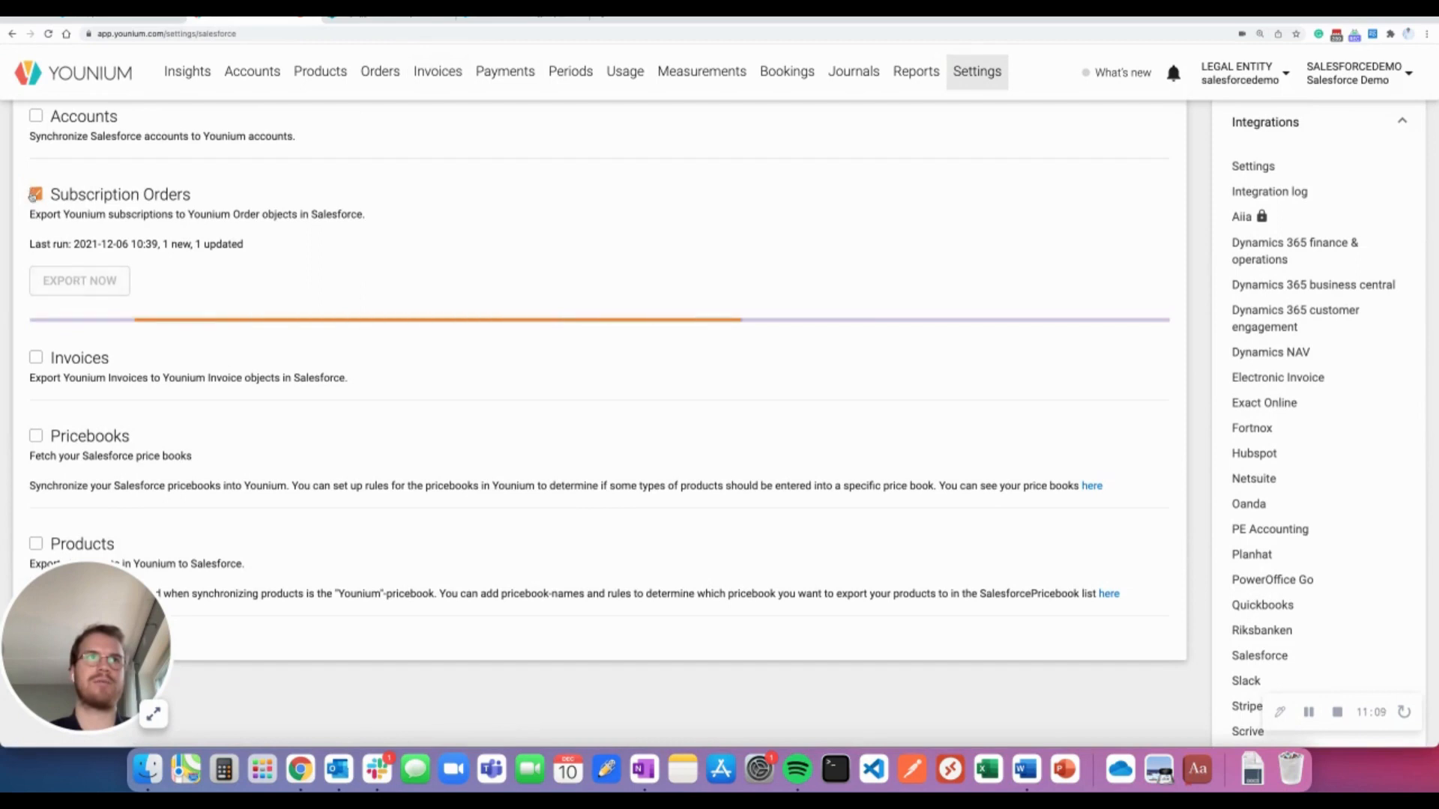
{"action": "left_click", "coordinate": [34, 195]}
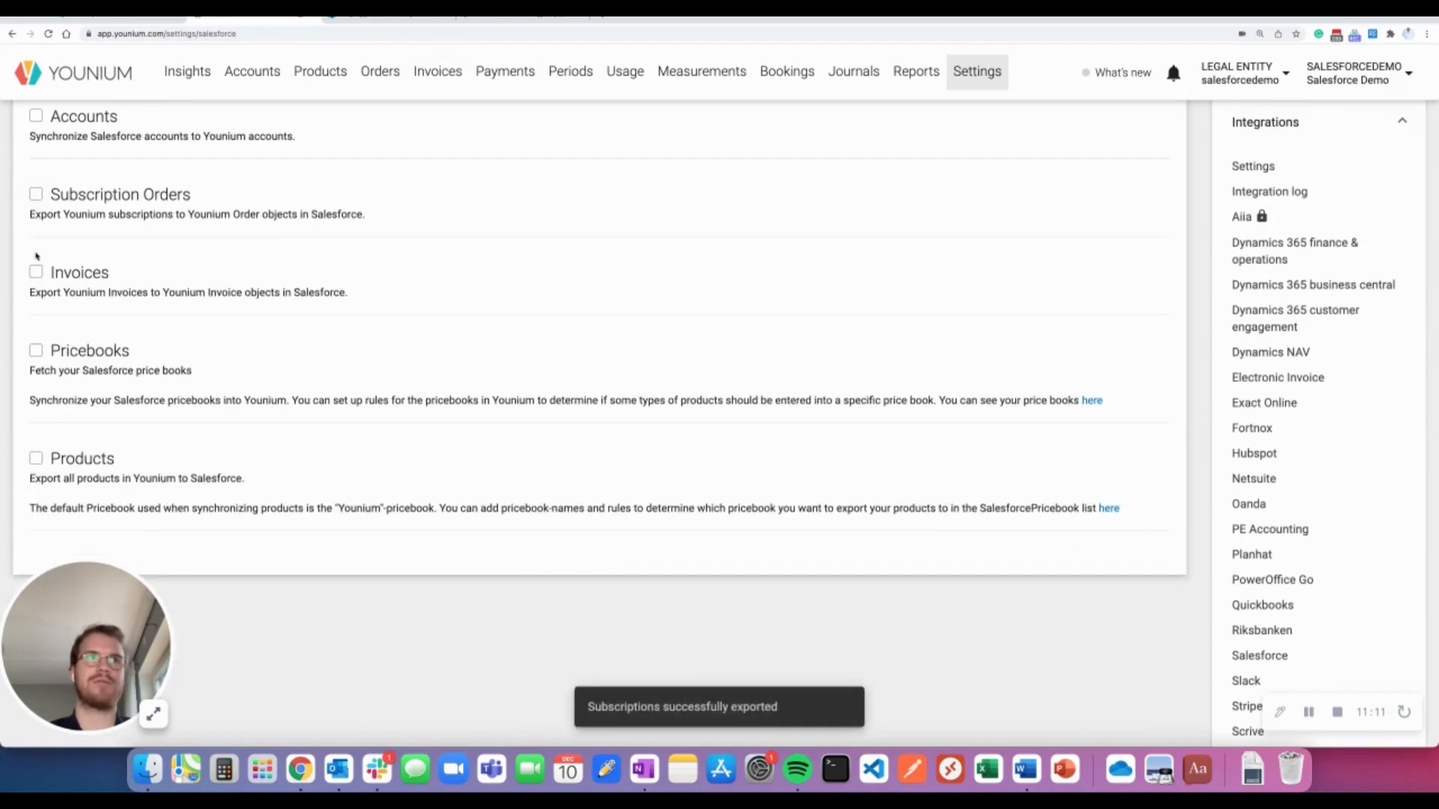
Export Invoices to Salesforce, then return to the Salesforce Test6 opportunity
{"action": "left_click", "coordinate": [36, 272]}
{"action": "left_click", "coordinate": [88, 360]}
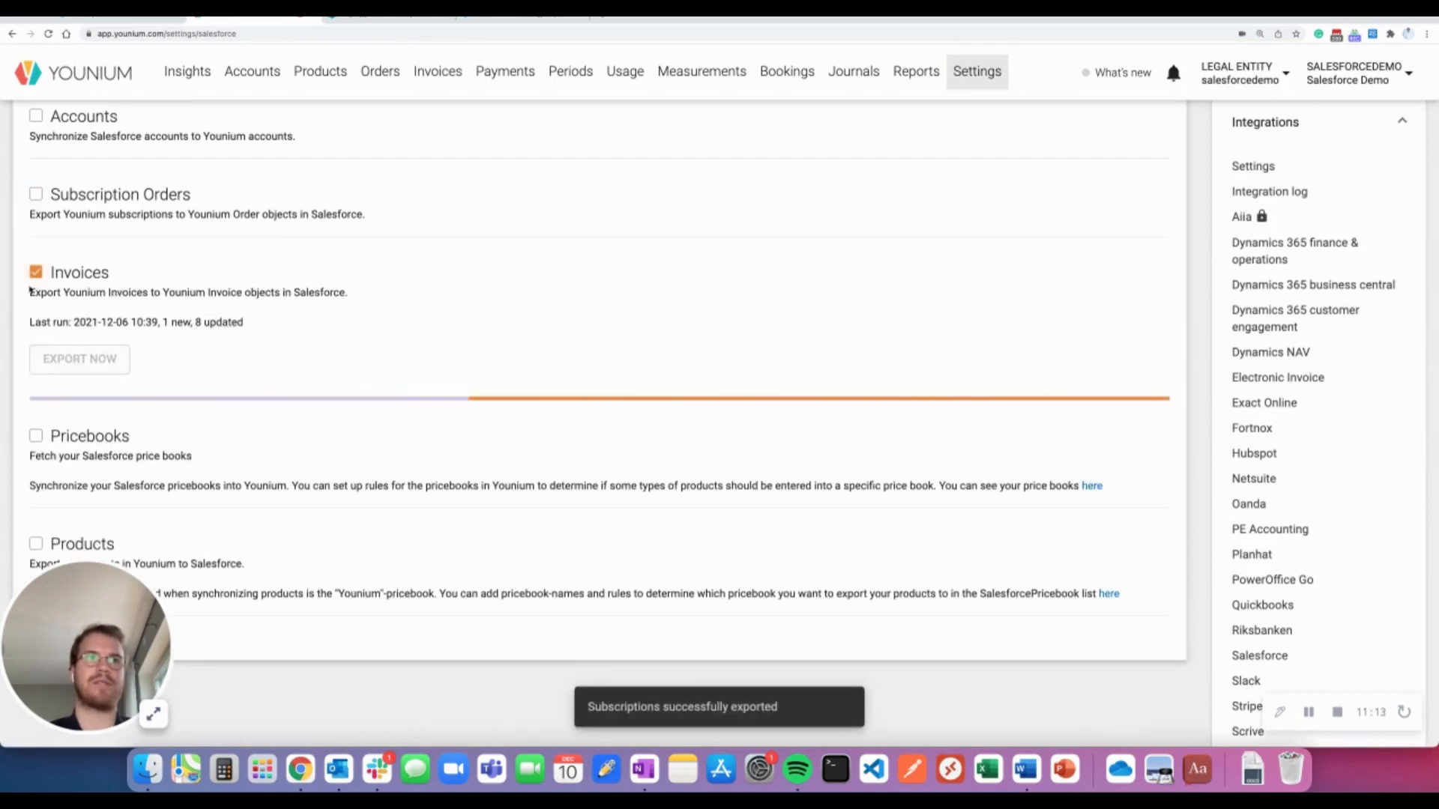
{"action": "scroll", "coordinate": [219, 367], "scroll_direction": "up", "scroll_amount": 3}
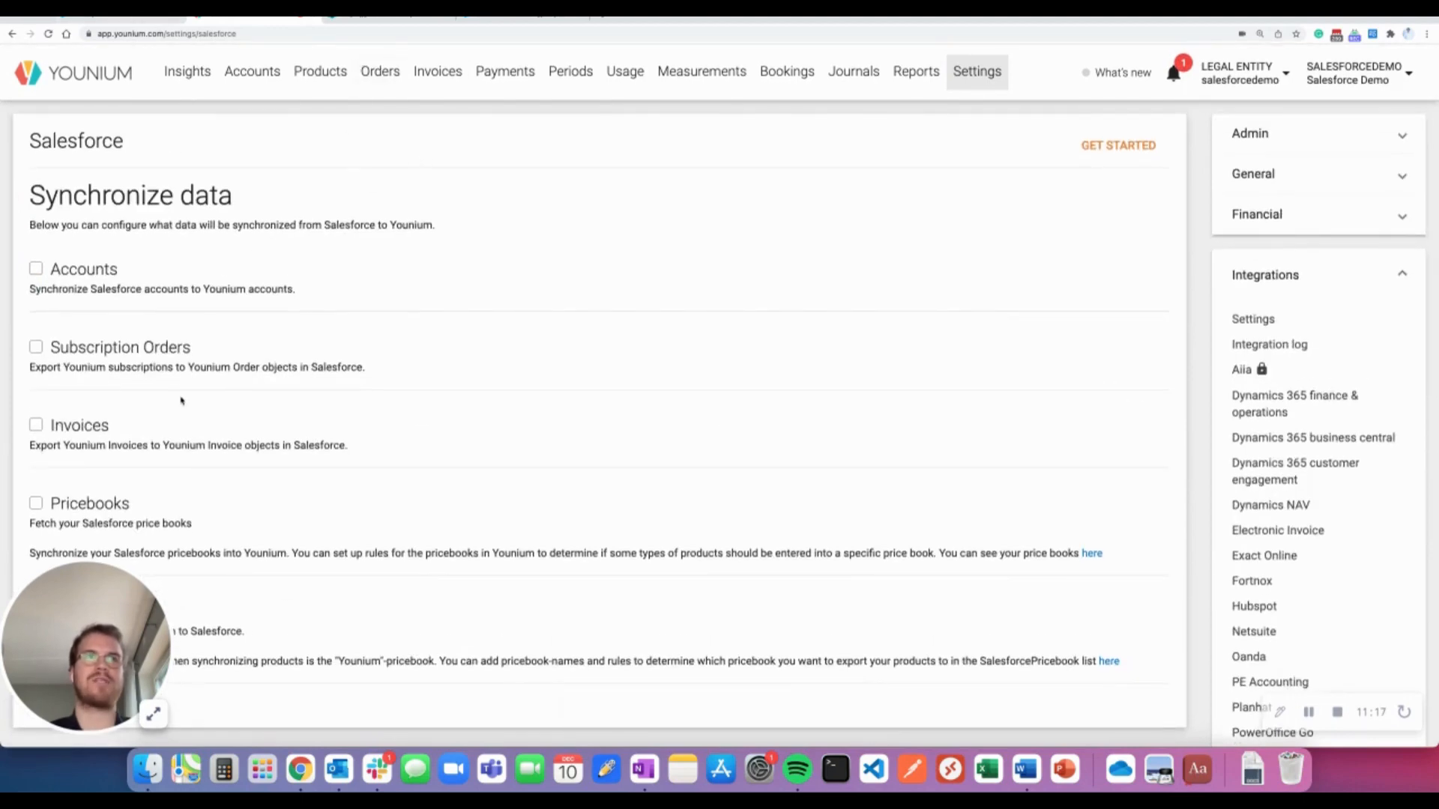
{"action": "left_click", "coordinate": [147, 21]}
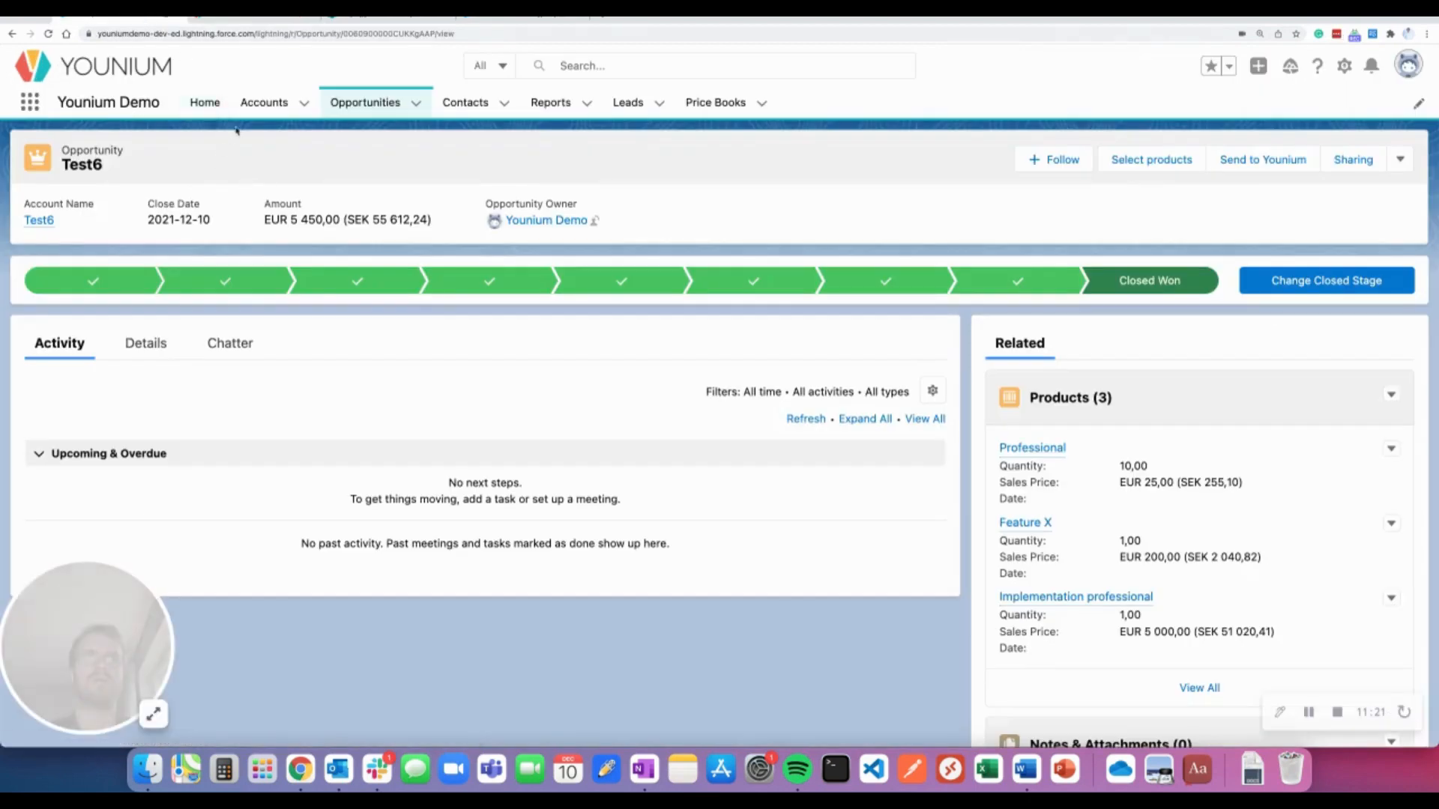
Open the Test6 account record from recently viewed accounts
{"action": "left_click", "coordinate": [264, 102]}
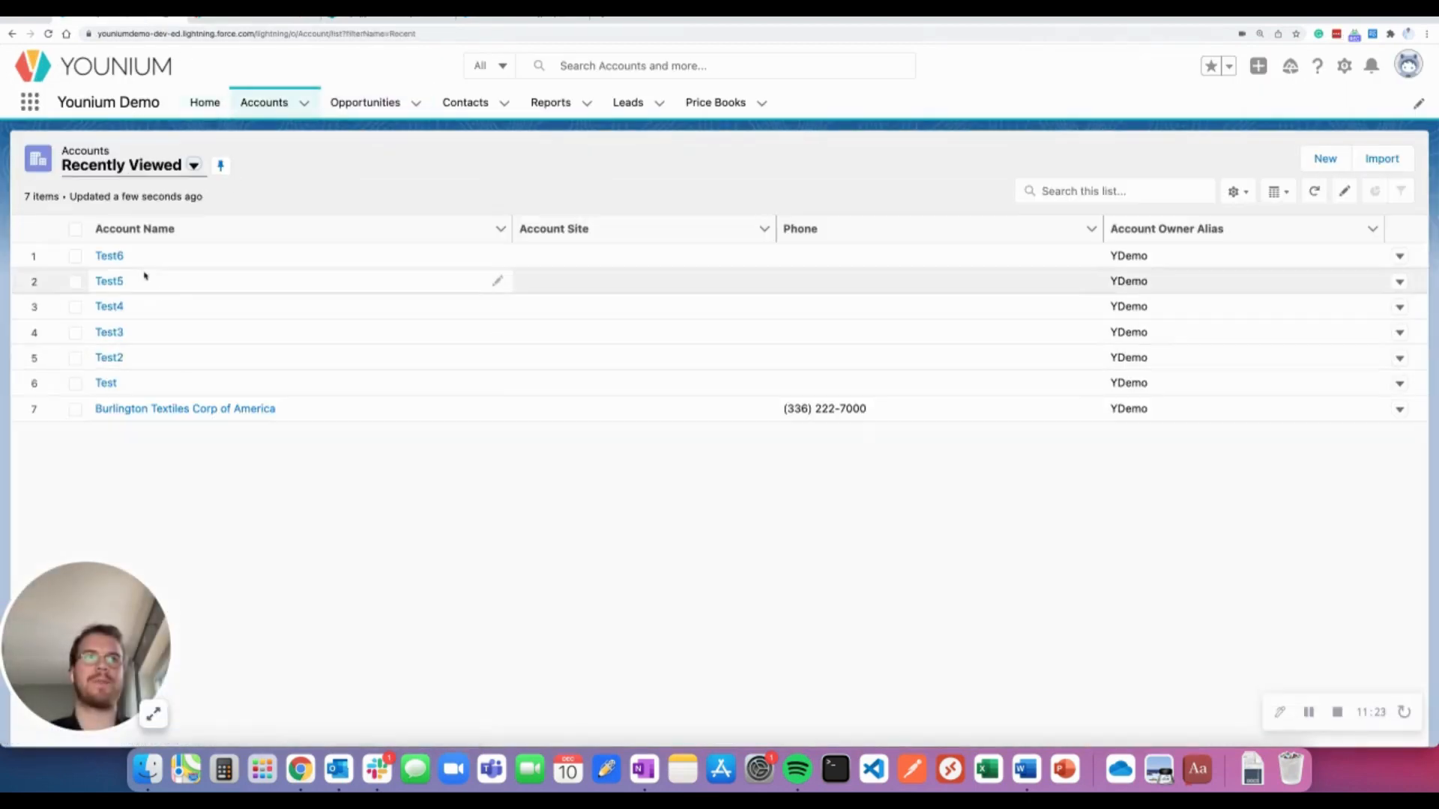
{"action": "left_click", "coordinate": [112, 257]}
{"action": "scroll", "coordinate": [119, 260], "scroll_direction": "down", "scroll_amount": 5}
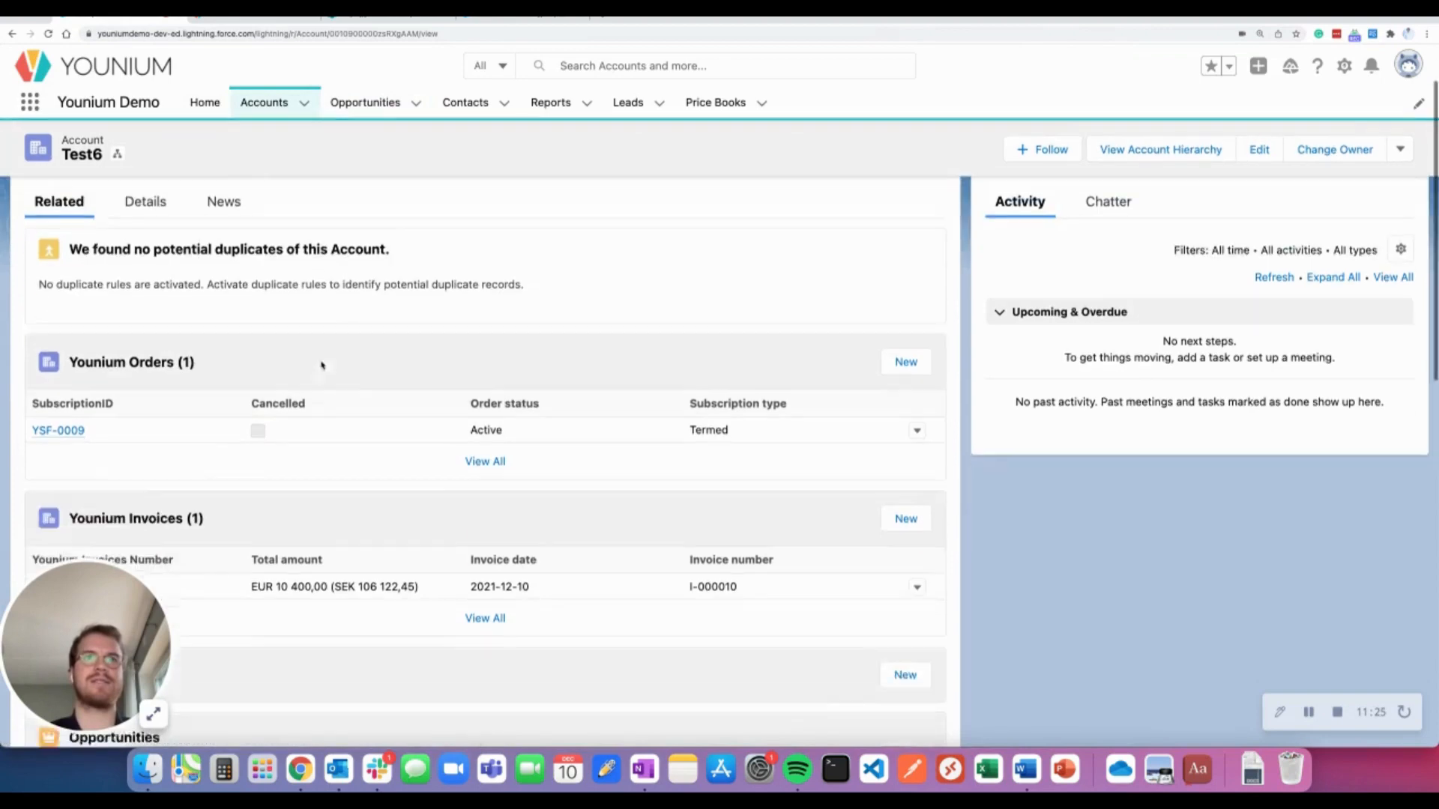
{"action": "scroll", "coordinate": [159, 409], "scroll_direction": "down", "scroll_amount": 2}
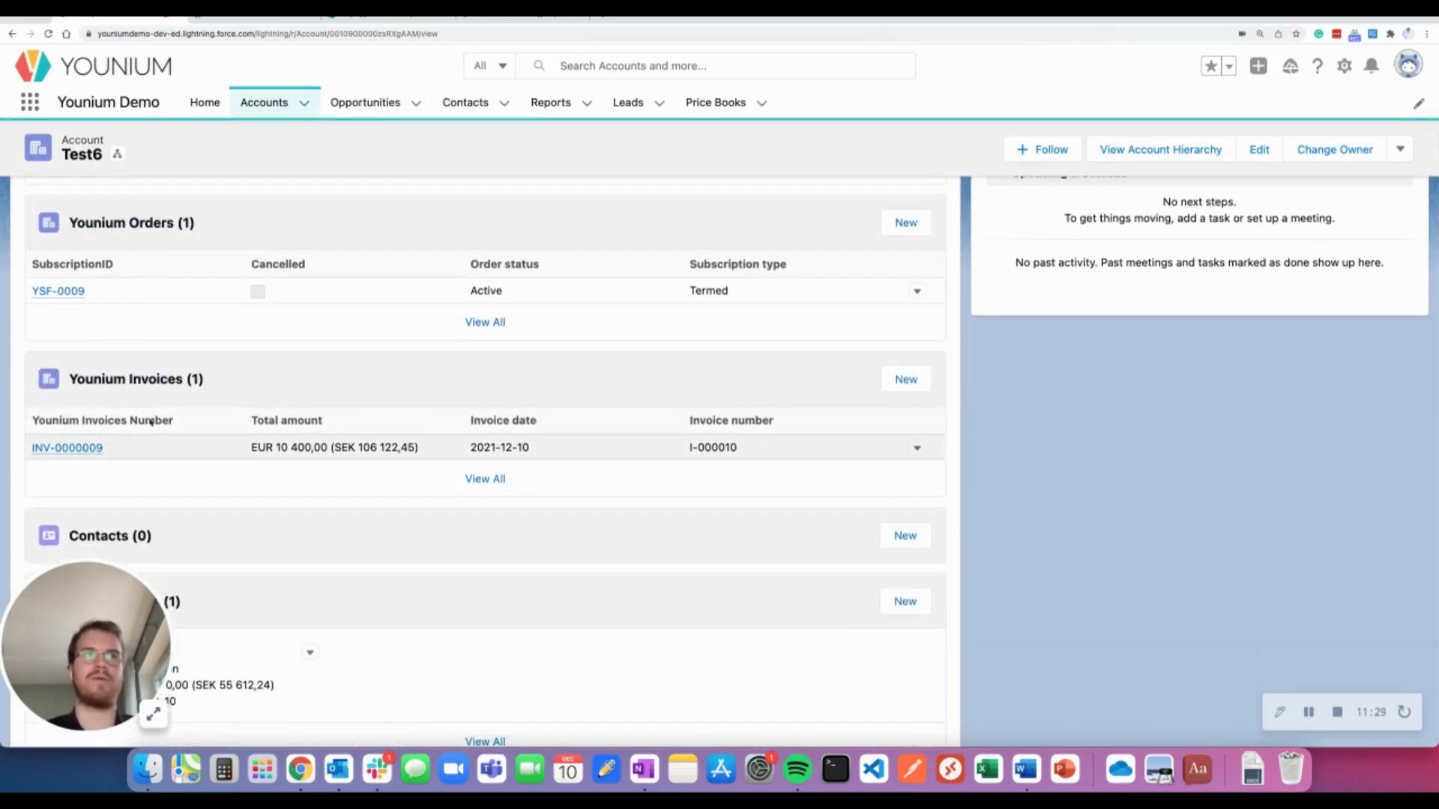
{"action": "scroll", "coordinate": [154, 353], "scroll_direction": "down", "scroll_amount": 1}
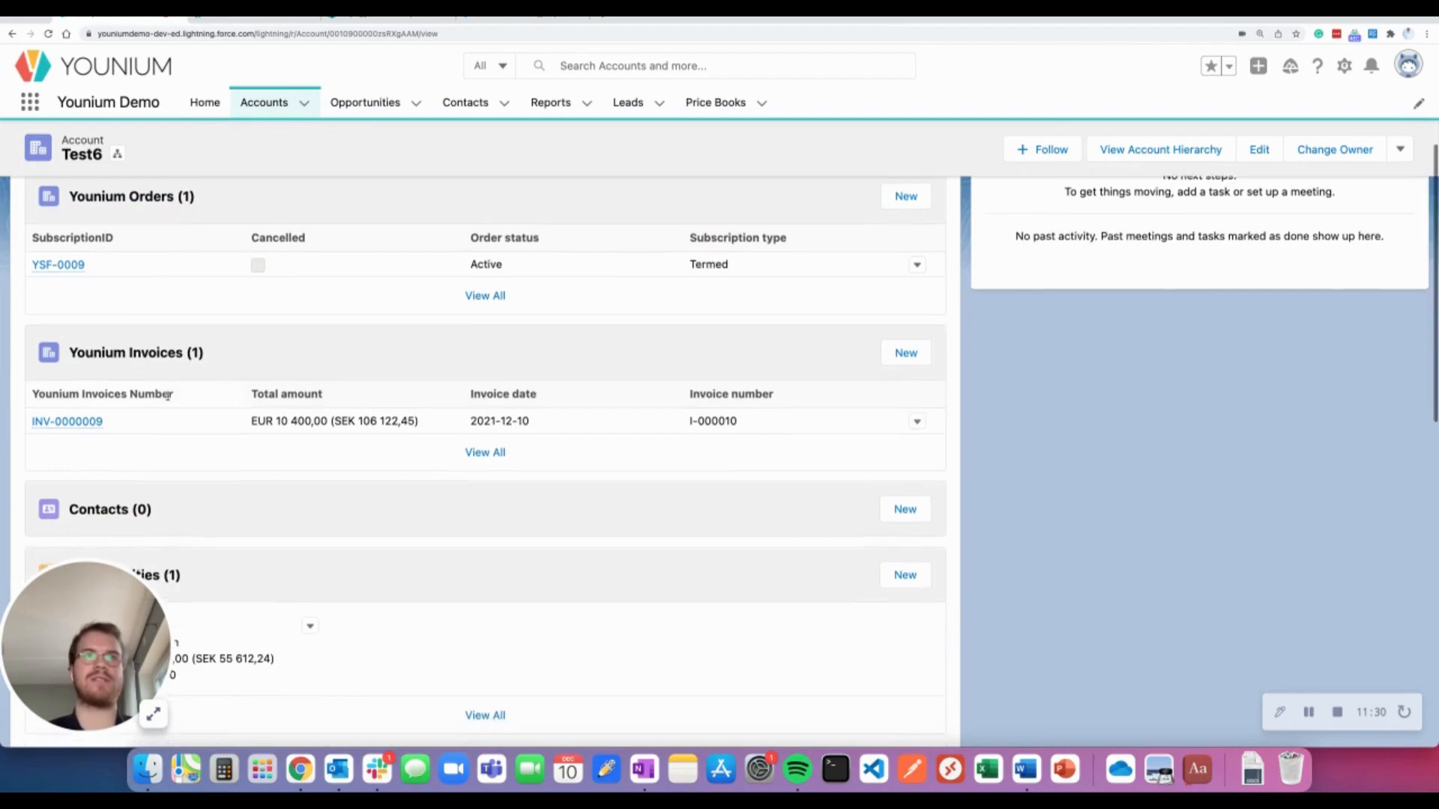
Inspect the synced invoice INV-0000009 for EUR 10 400,00, then return to the Test6 account
{"action": "left_click", "coordinate": [77, 417]}
{"action": "scroll", "coordinate": [263, 407], "scroll_direction": "down", "scroll_amount": 3}
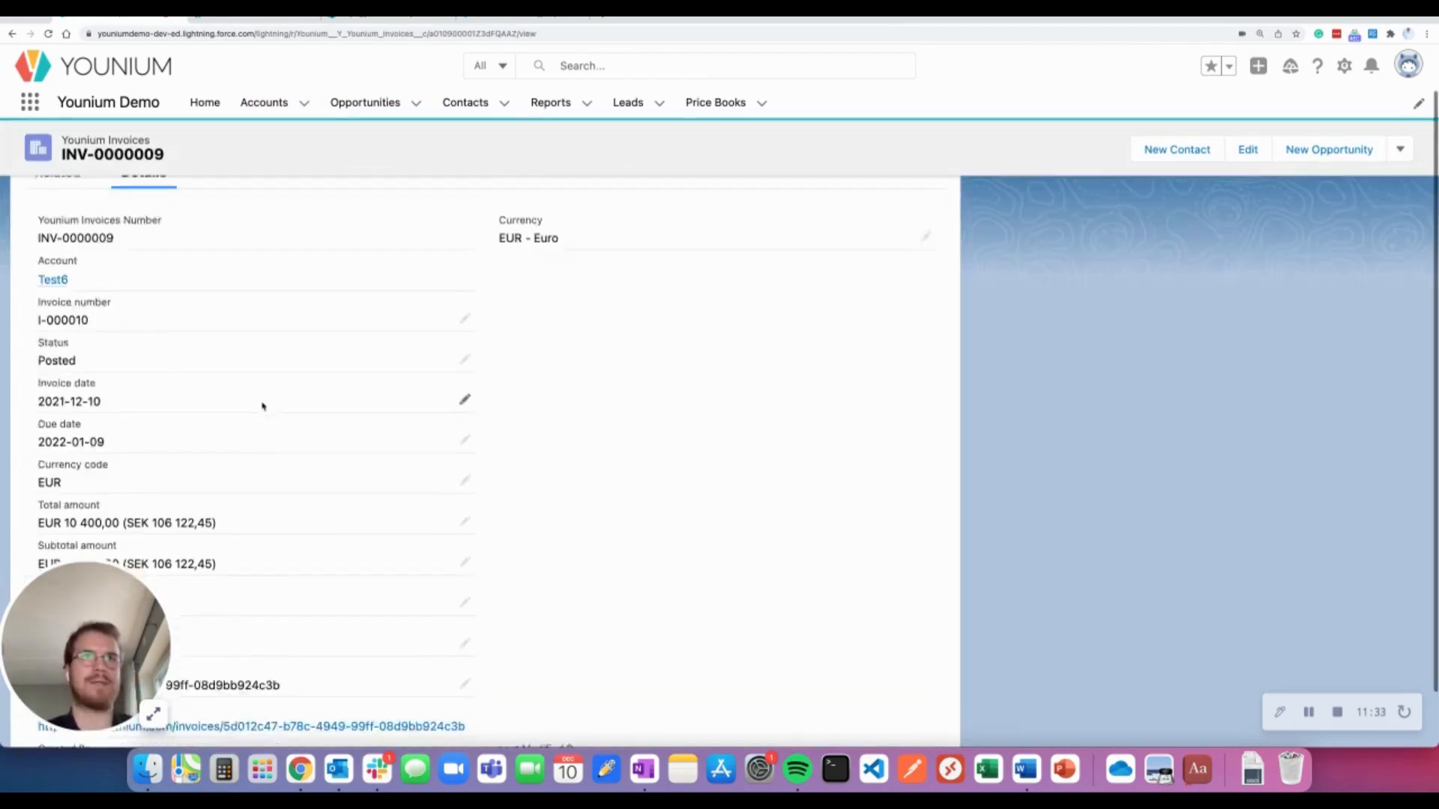
{"action": "scroll", "coordinate": [222, 382], "scroll_direction": "down", "scroll_amount": 1}
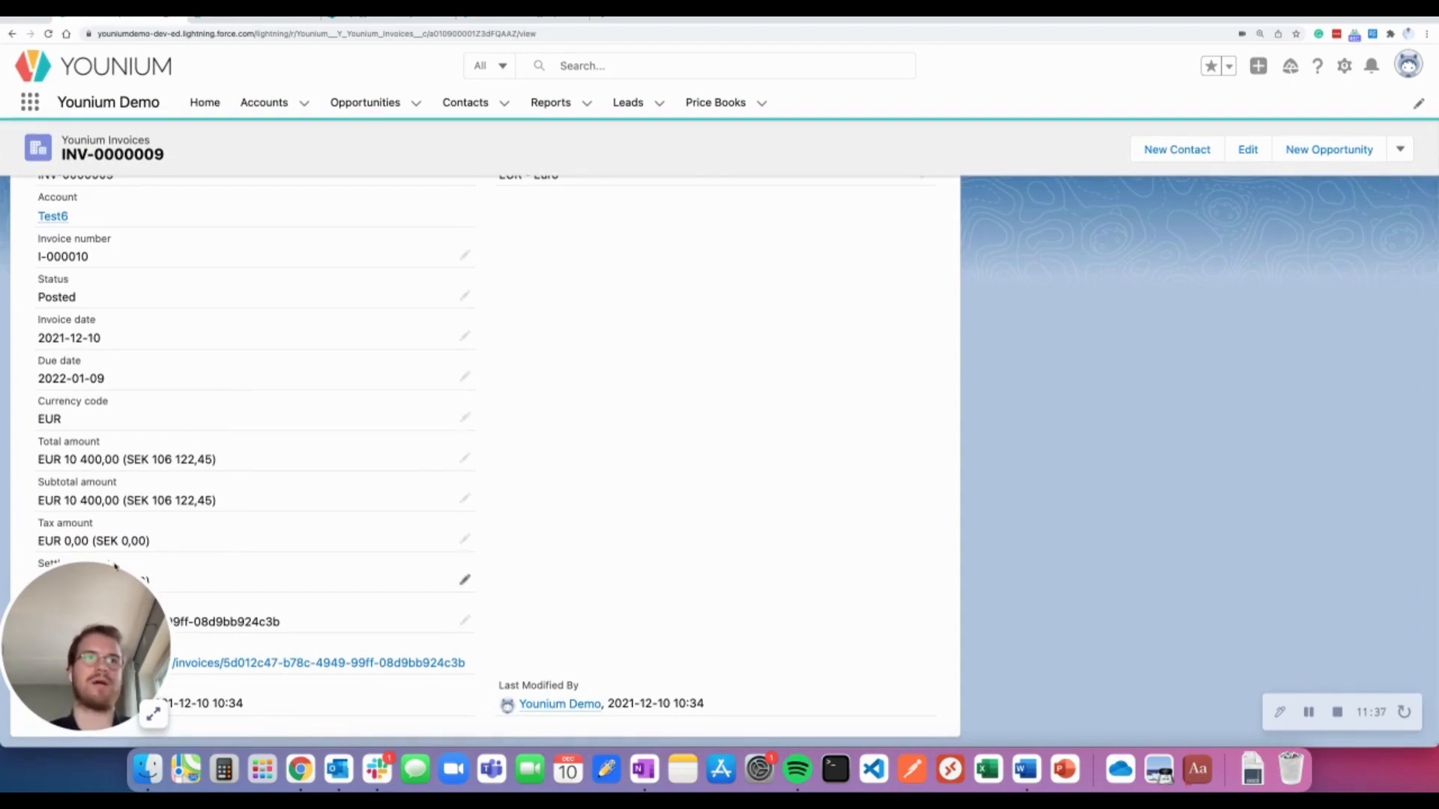
{"action": "left_click_drag", "start_coordinate": [97, 591], "coordinate": [704, 444]}
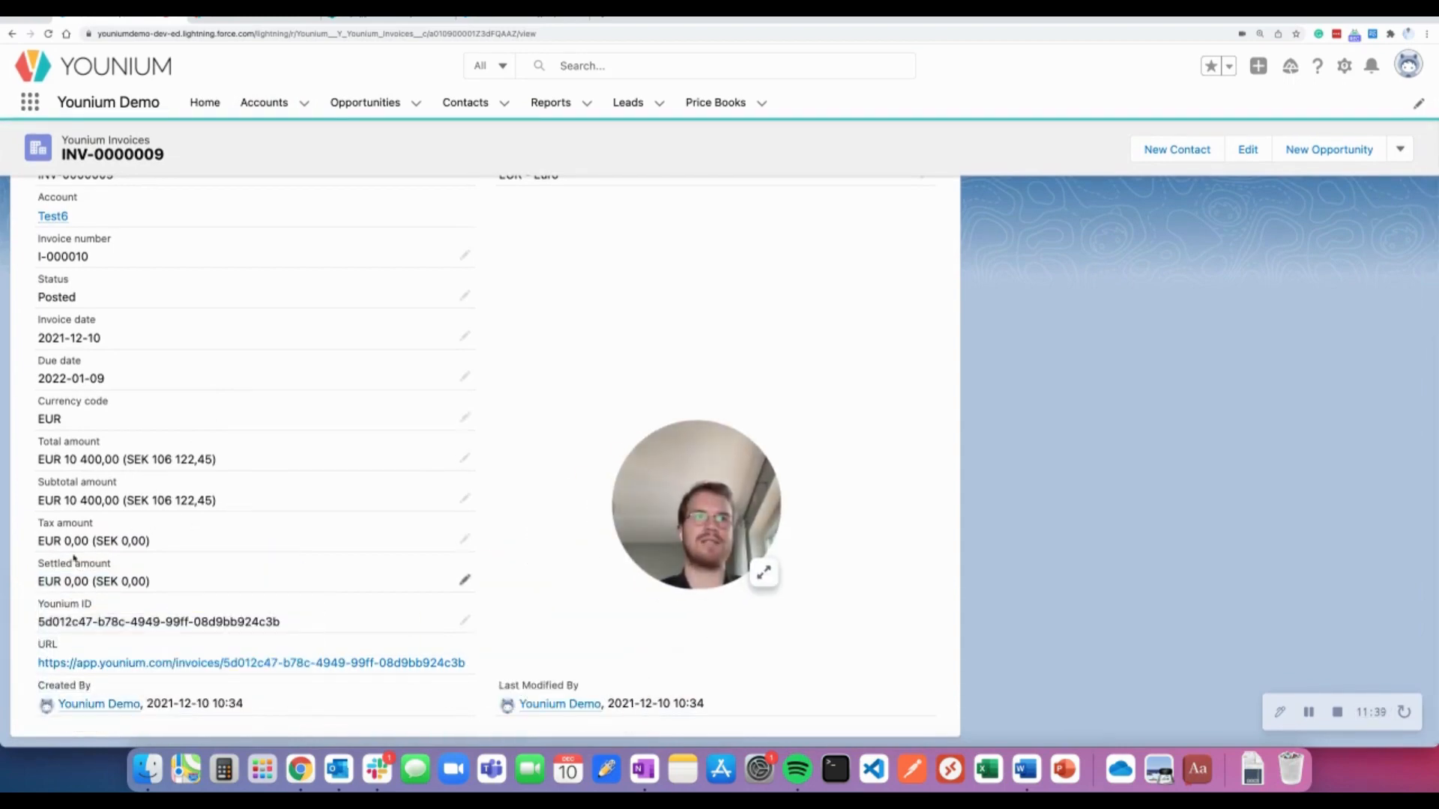
{"action": "scroll", "coordinate": [501, 546], "scroll_direction": "up", "scroll_amount": 5}
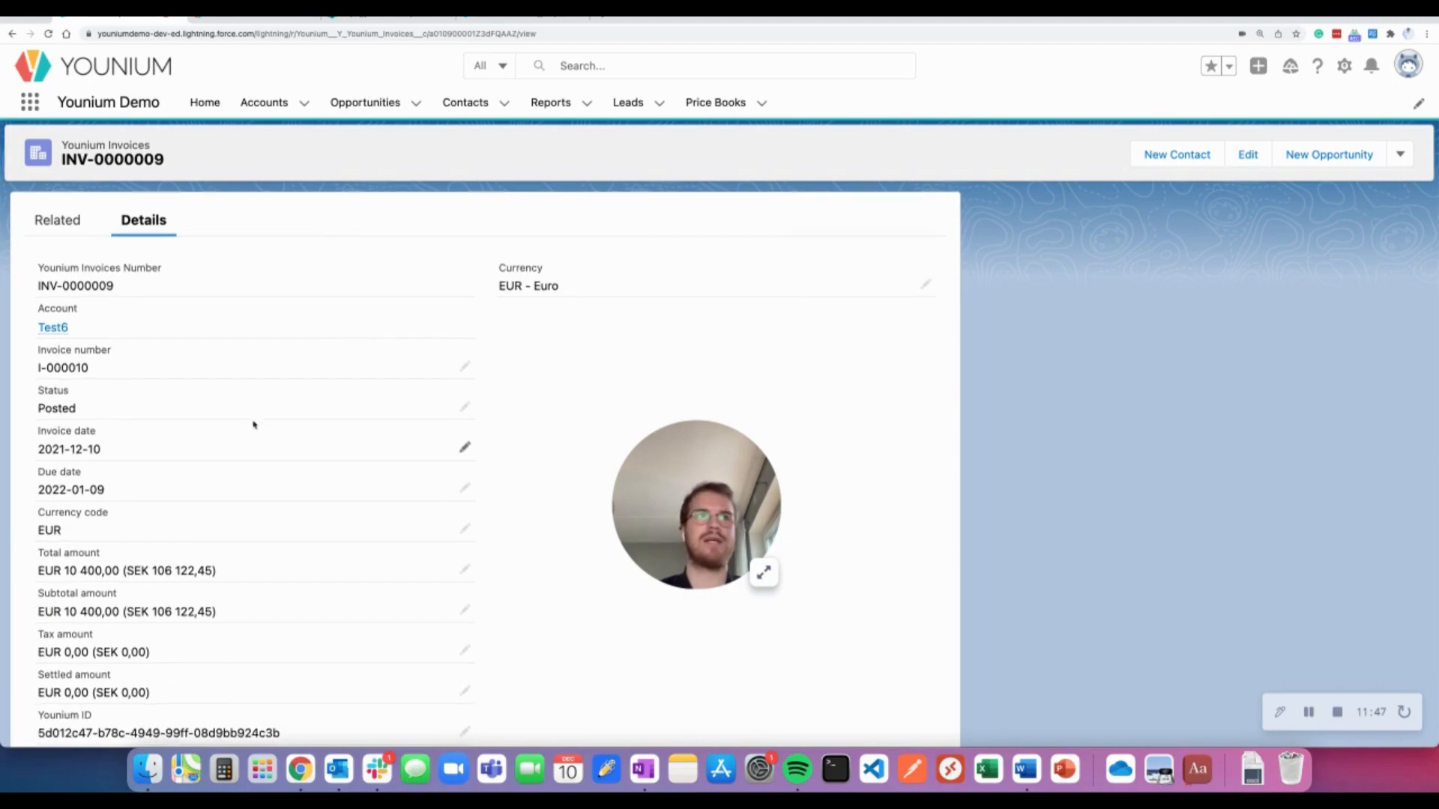
{"action": "scroll", "coordinate": [115, 472], "scroll_direction": "down", "scroll_amount": 1}
{"action": "scroll", "coordinate": [162, 313], "scroll_direction": "up", "scroll_amount": 2}
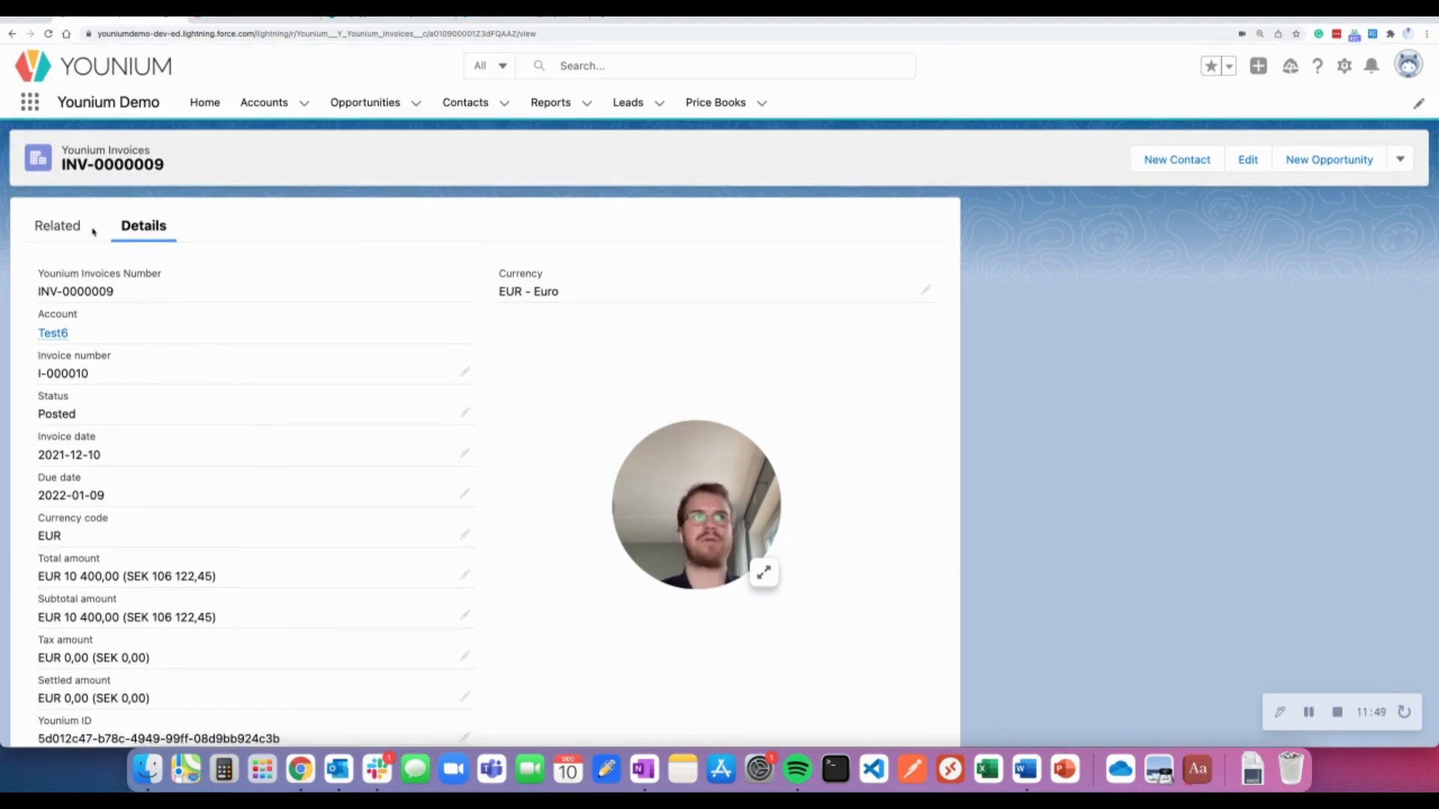
{"action": "left_click", "coordinate": [13, 34]}
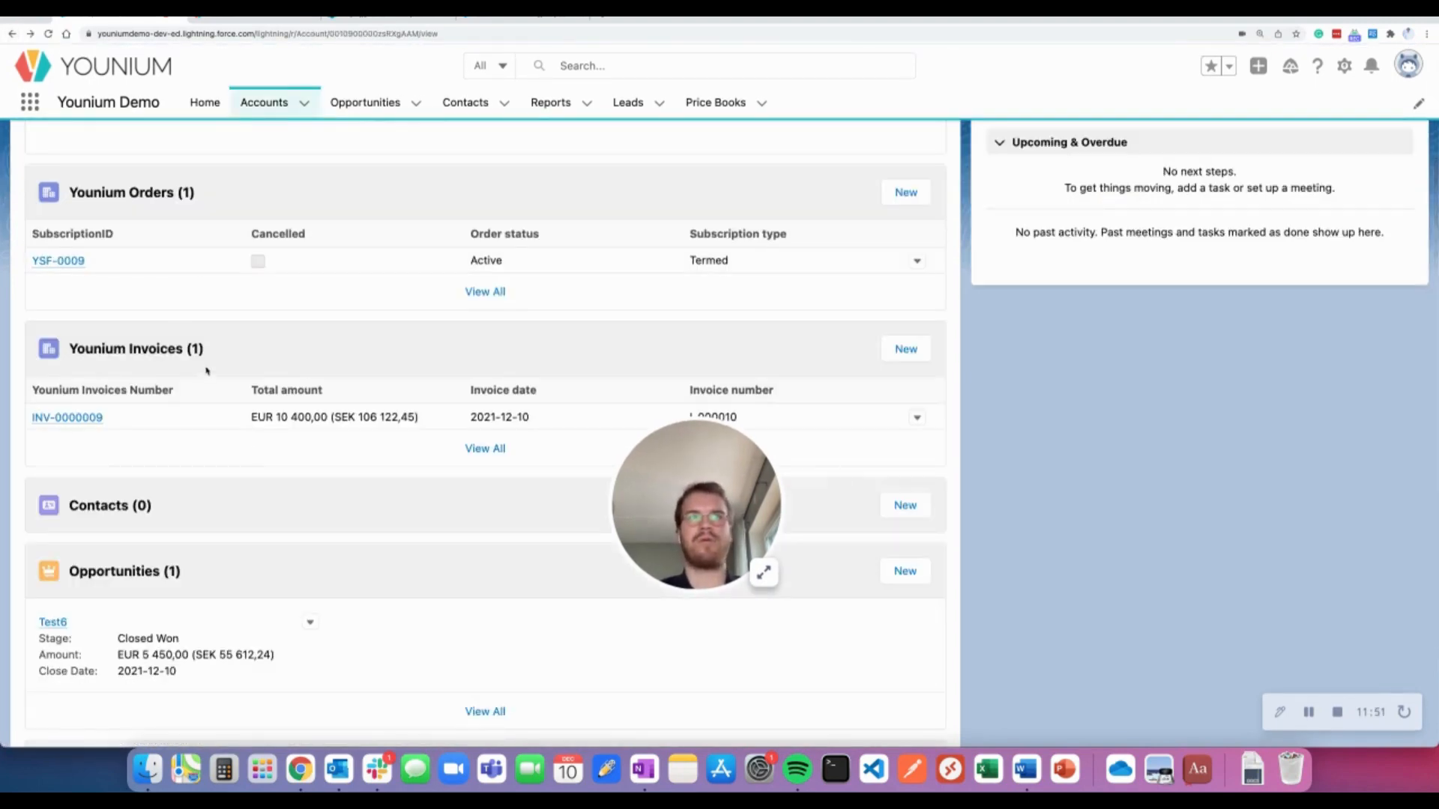
Open order YSF-0009, list its three charges, and inspect the Professional charge
{"action": "scroll", "coordinate": [169, 320], "scroll_direction": "up", "scroll_amount": 1}
{"action": "left_click", "coordinate": [58, 306]}
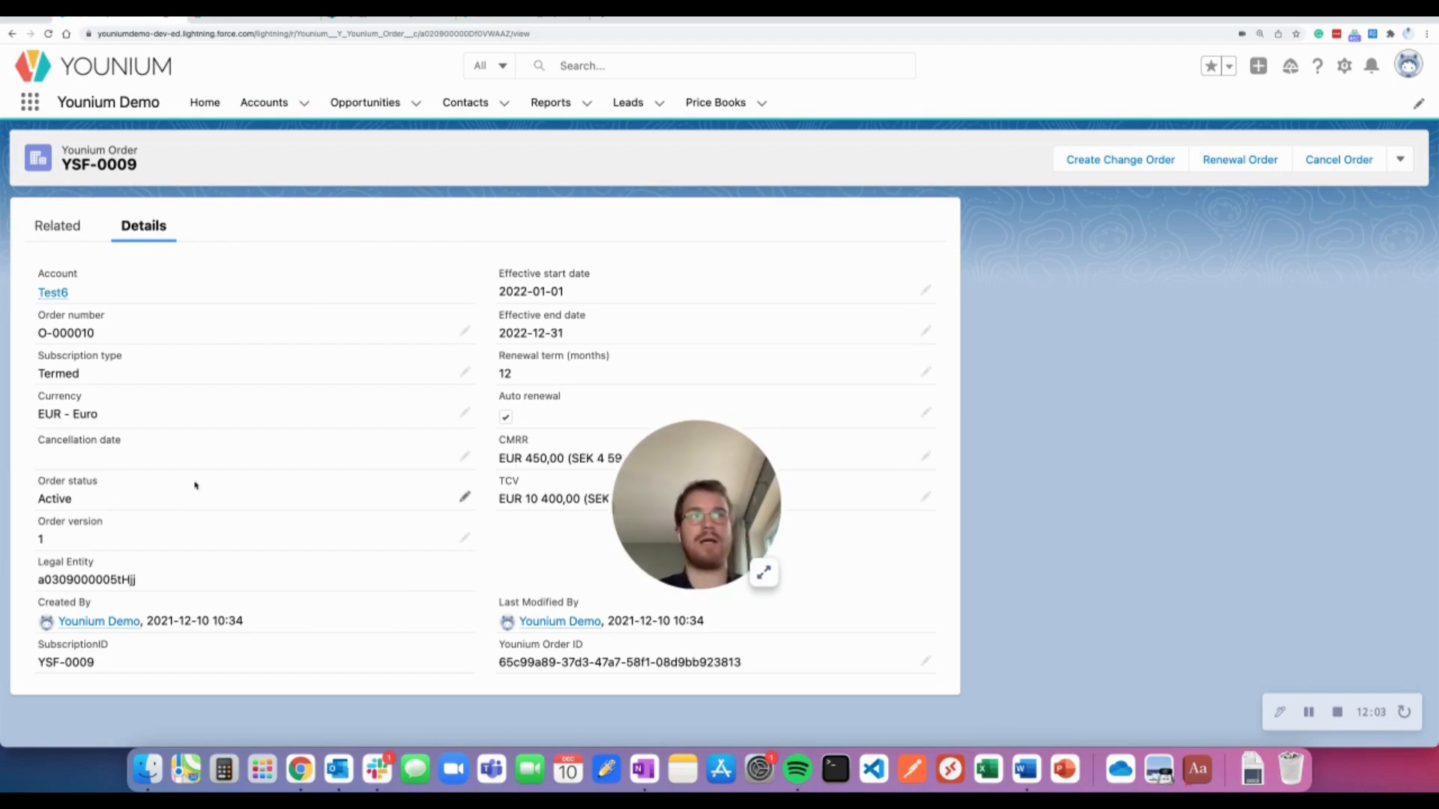
{"action": "left_click", "coordinate": [69, 236]}
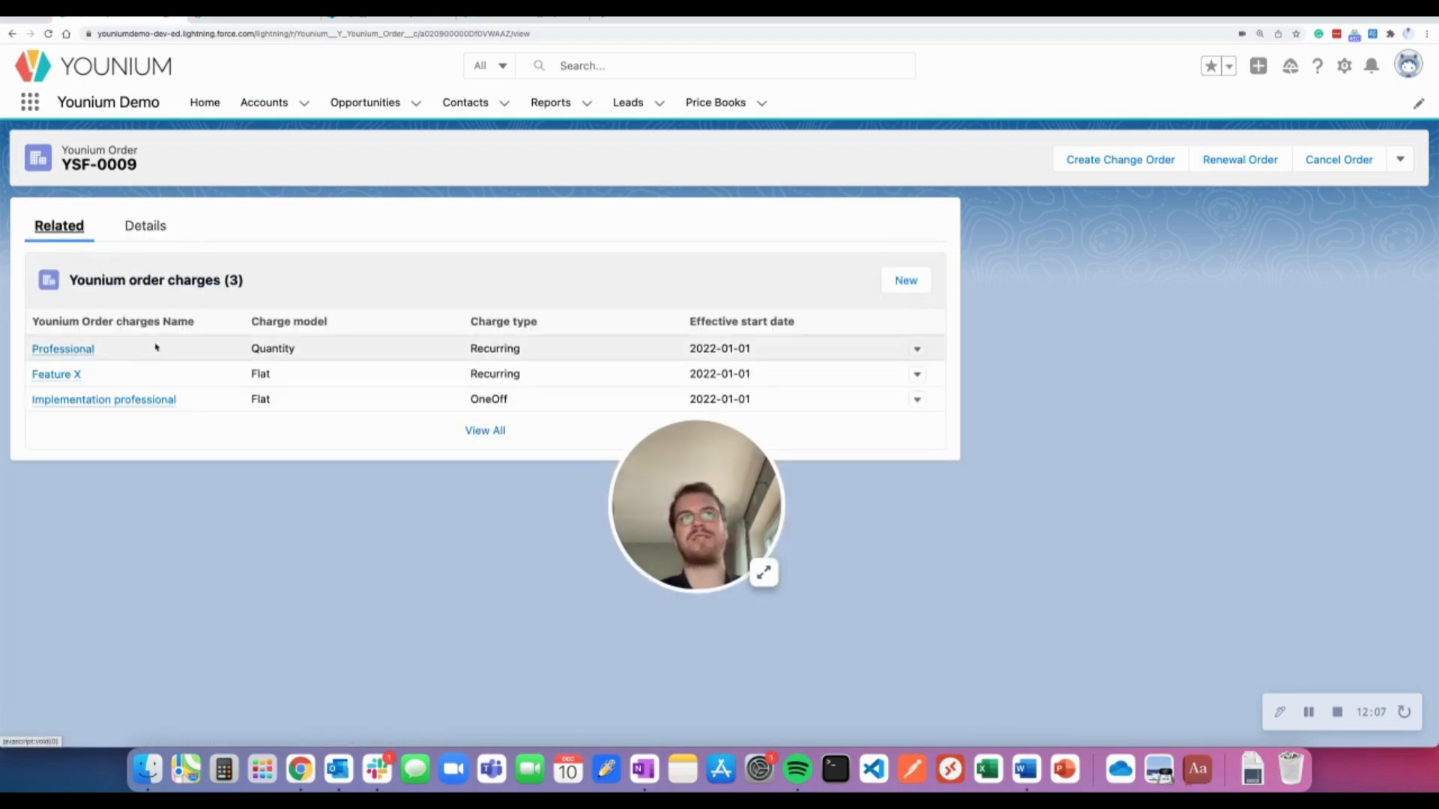
{"action": "left_click", "coordinate": [75, 353]}
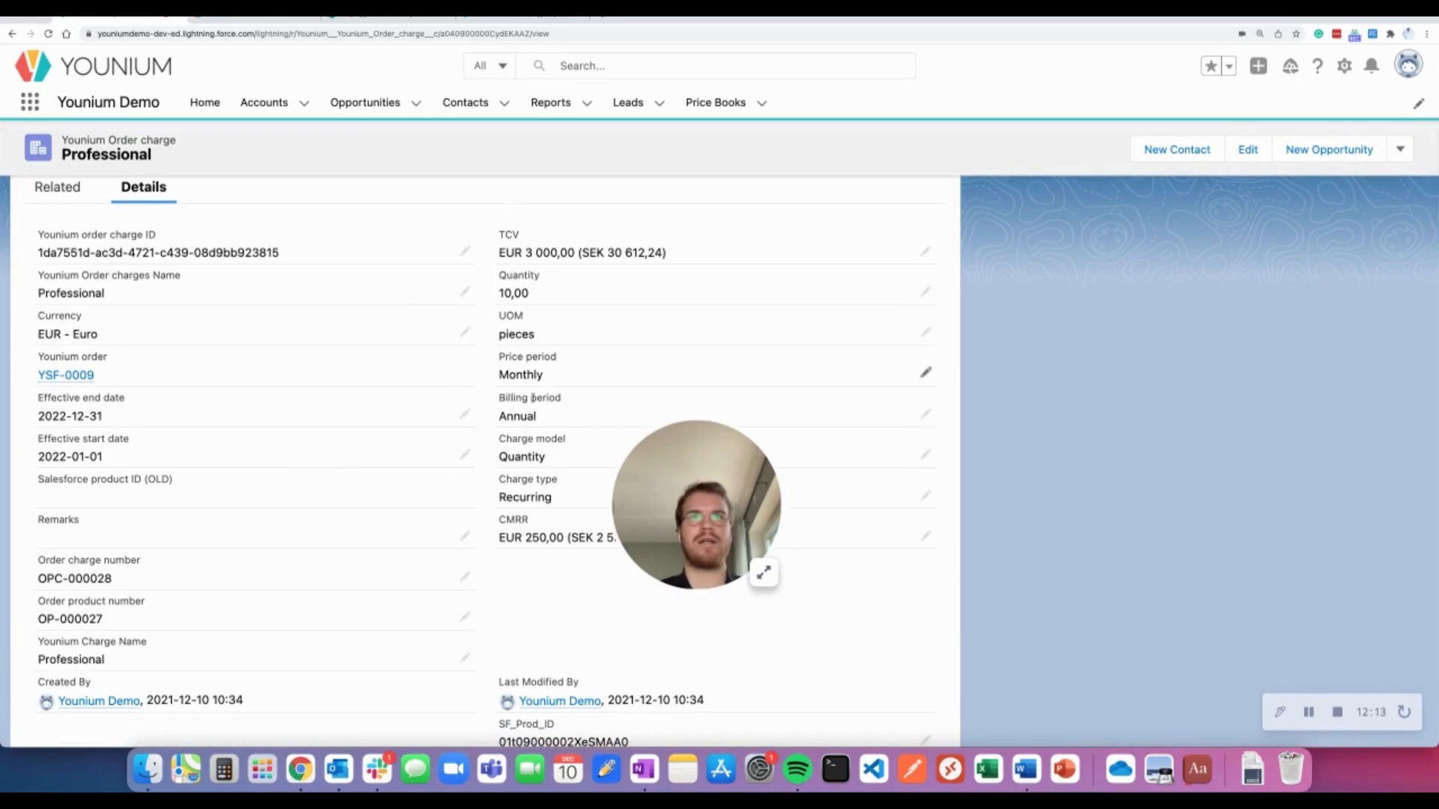
{"action": "scroll", "coordinate": [514, 247], "scroll_direction": "down", "scroll_amount": 2}
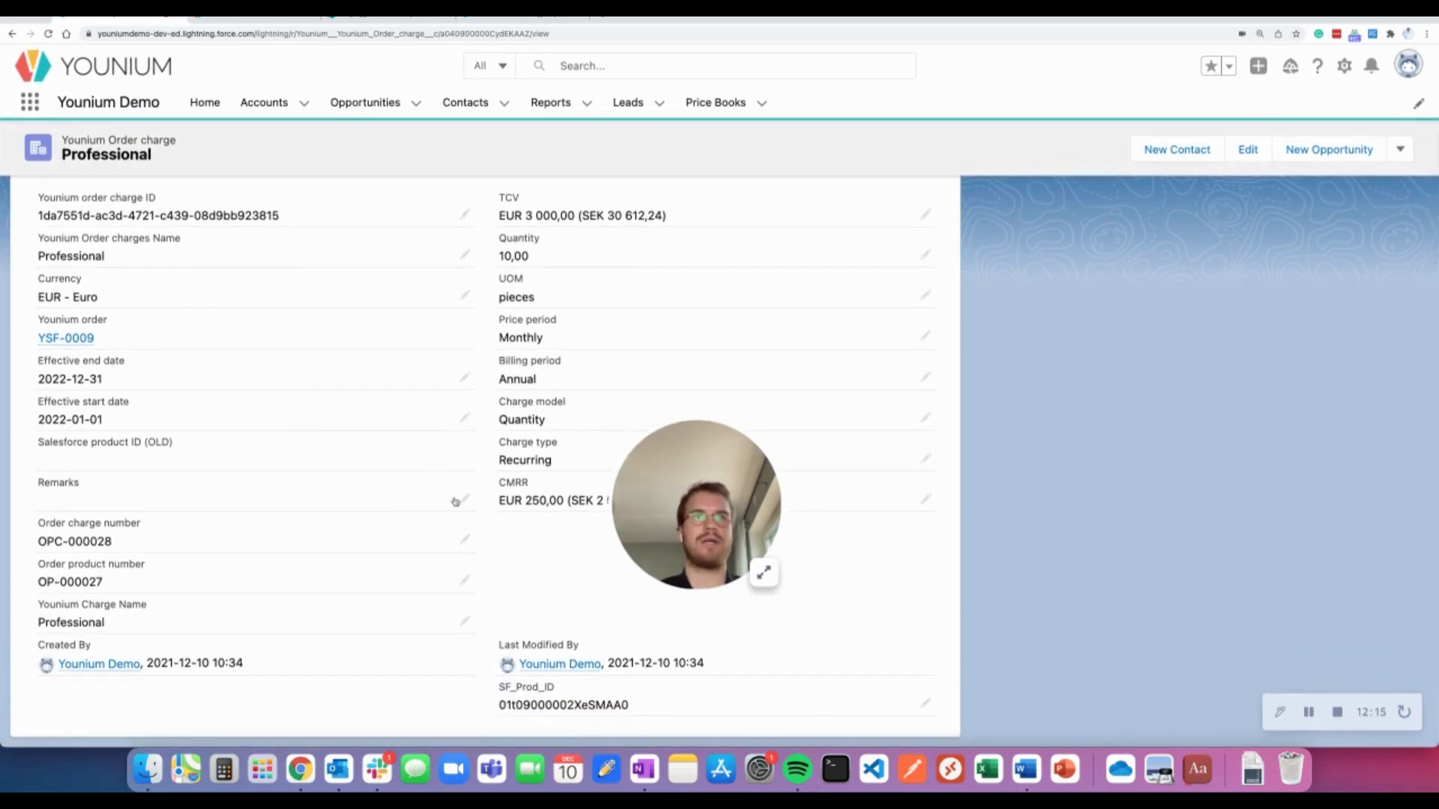
{"action": "scroll", "coordinate": [375, 487], "scroll_direction": "up", "scroll_amount": 2}
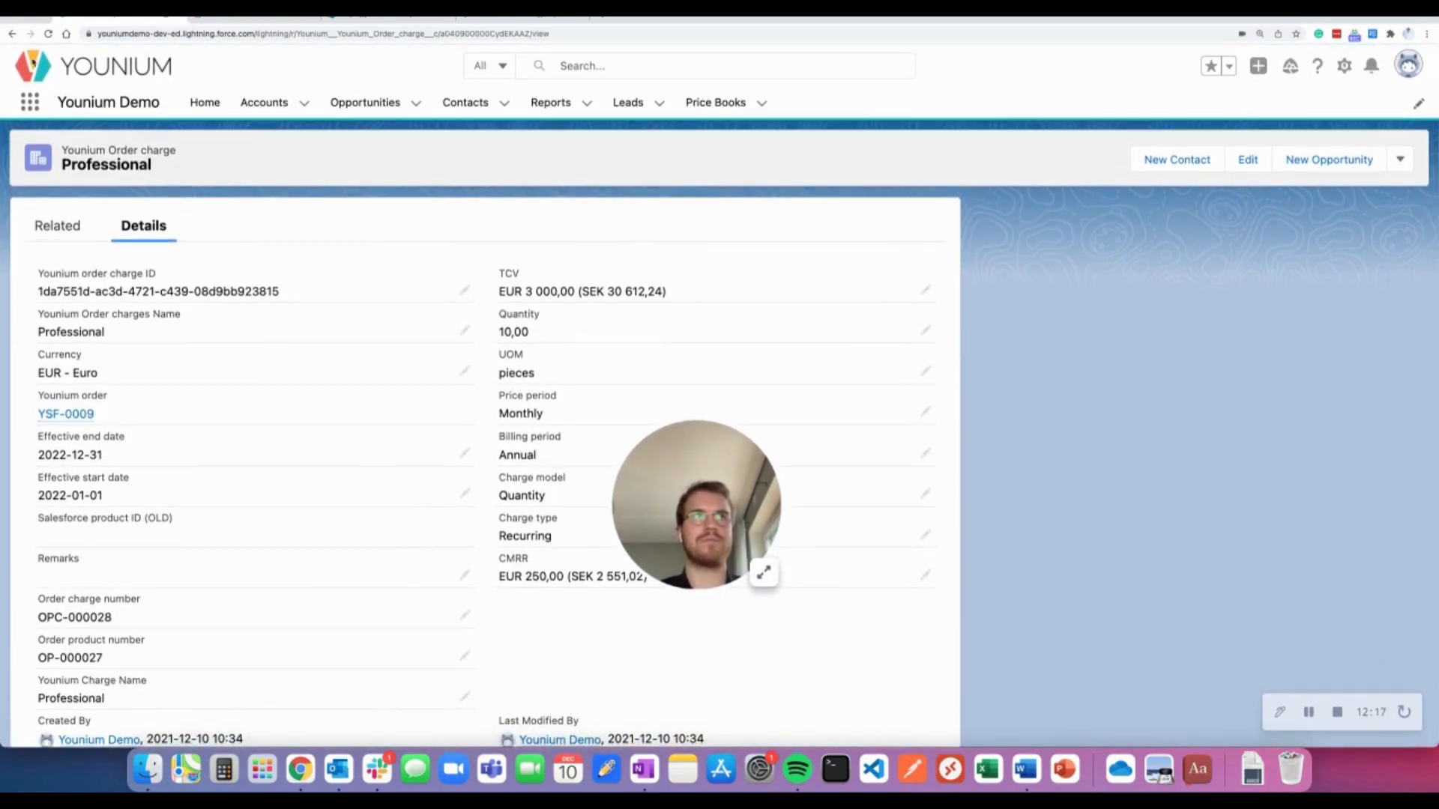
Go back to the Test6 account and reopen order YSF-0009's details
{"action": "left_click", "coordinate": [12, 34]}
{"action": "left_click", "coordinate": [13, 35]}
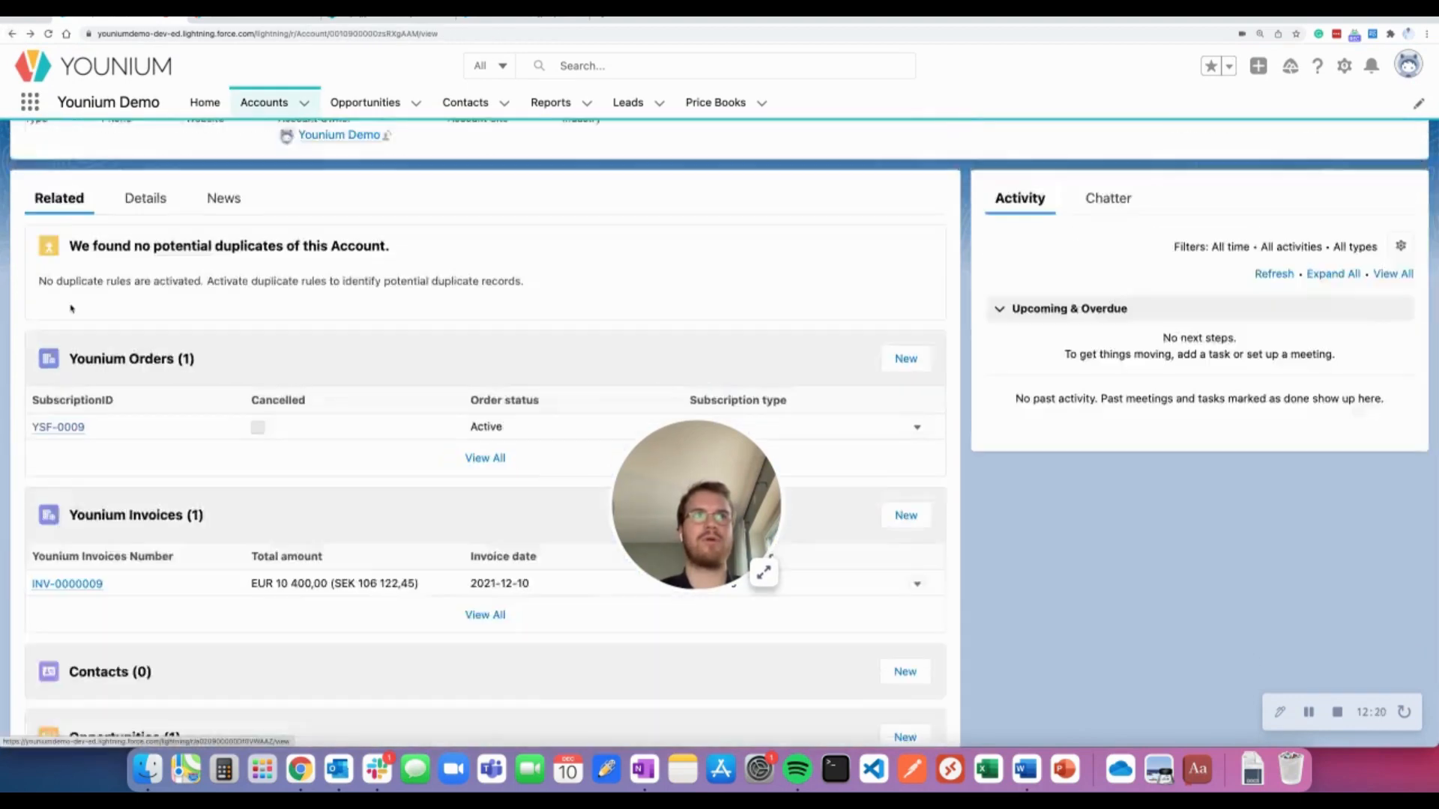
{"action": "left_click", "coordinate": [60, 427]}
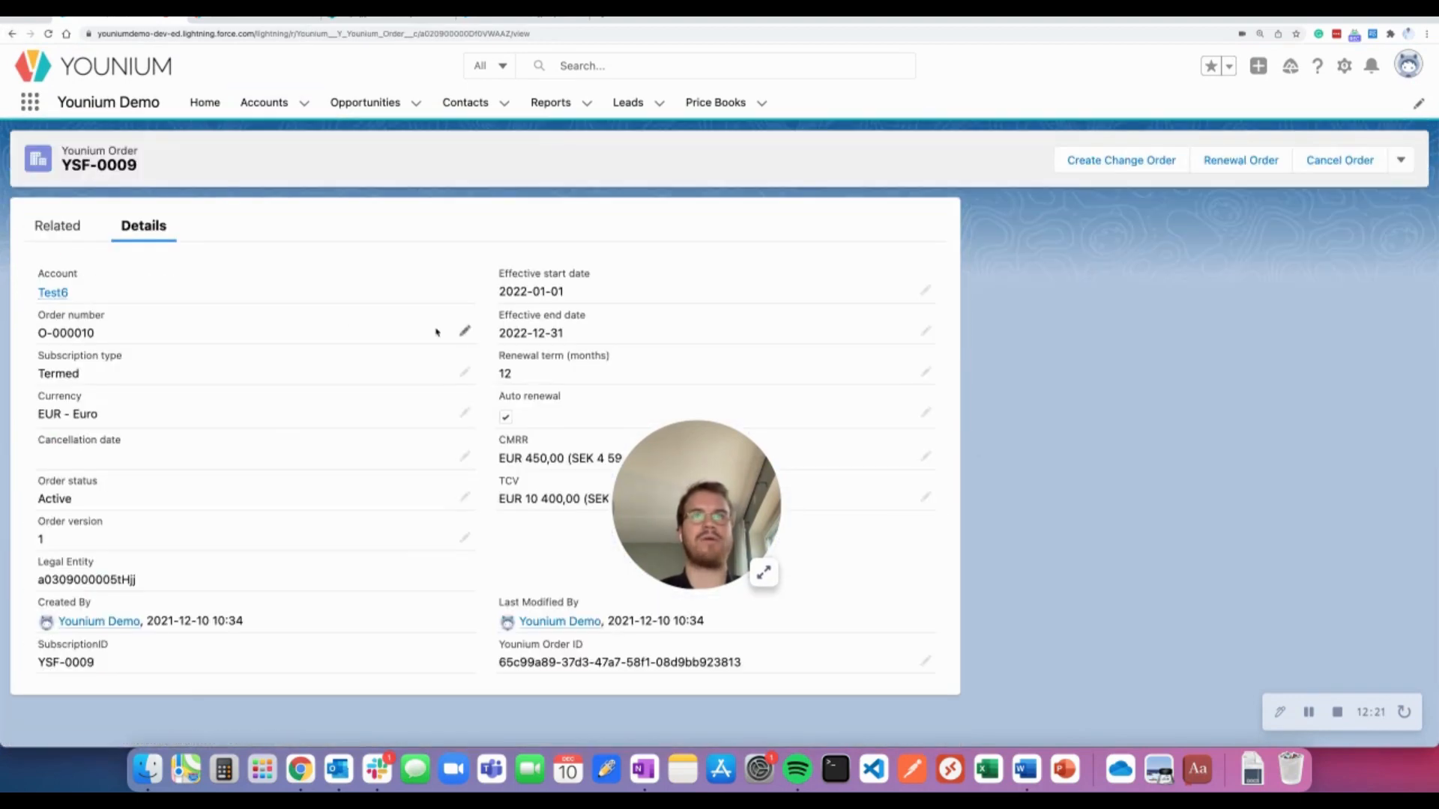
{"action": "left_click_drag", "start_coordinate": [748, 540], "coordinate": [151, 679]}
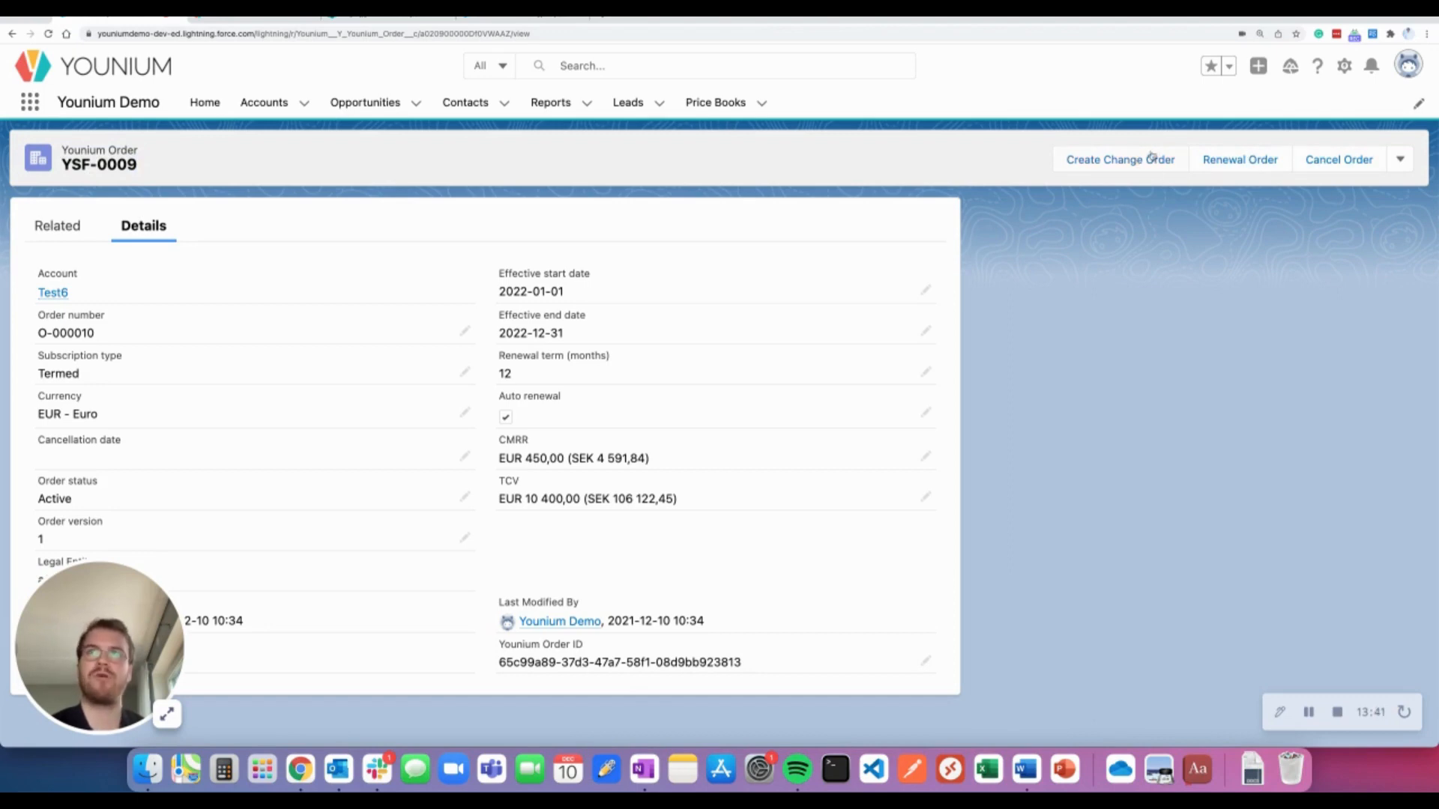
Create change order opportunity 'change test 6.1' from YSF-0009, closing 2021-12-10, then list opportunities
{"action": "left_click", "coordinate": [1117, 165]}
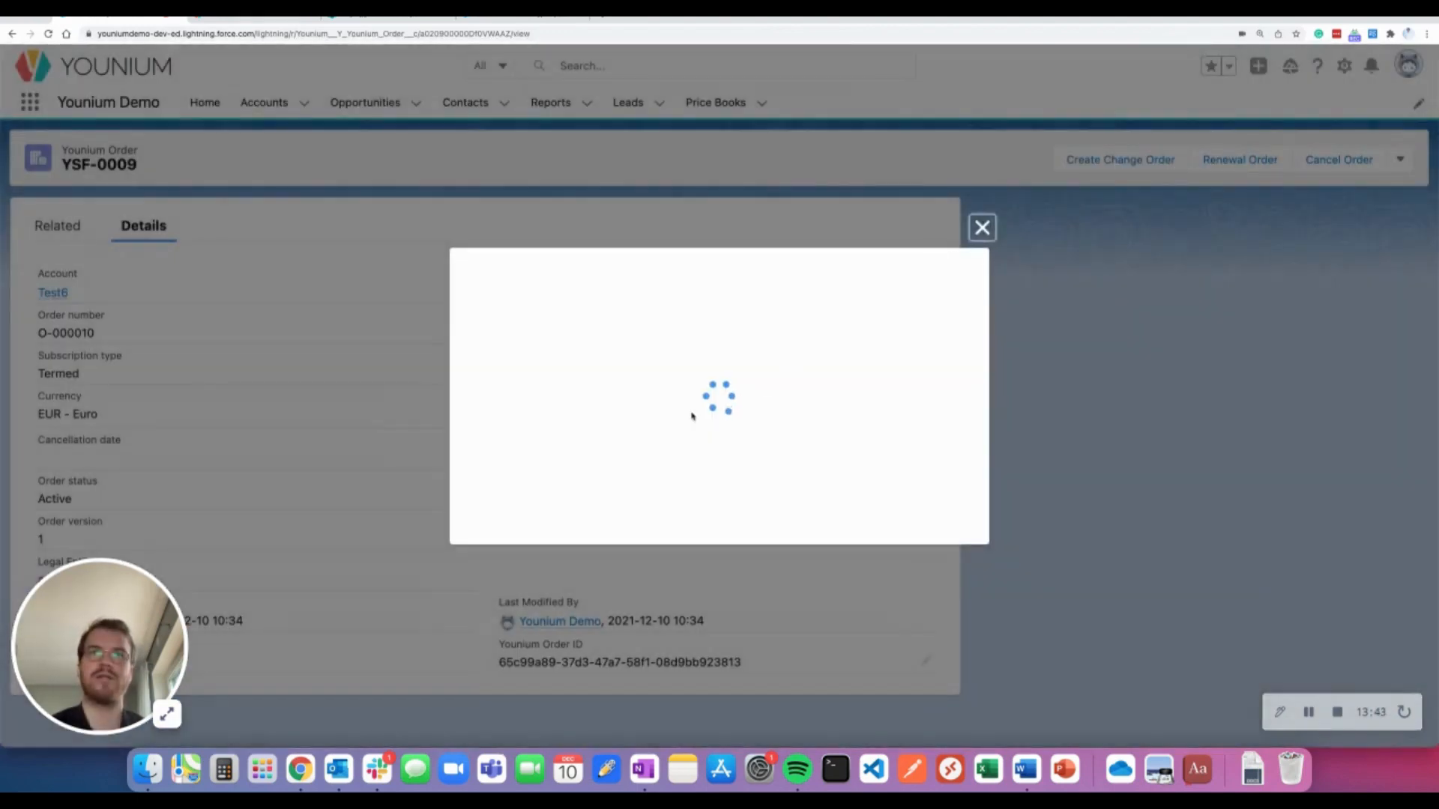
{"action": "left_click", "coordinate": [614, 405]}
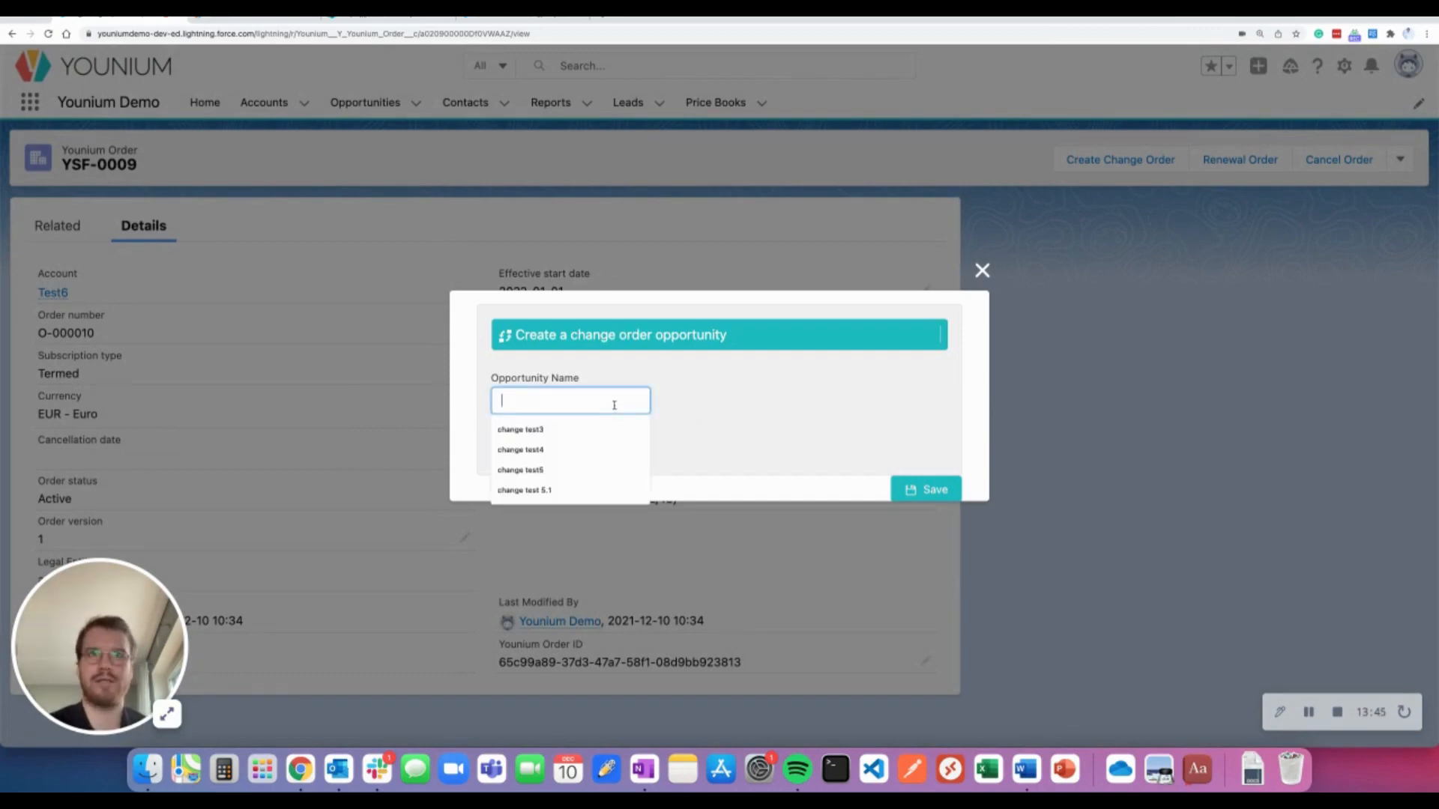
{"action": "type", "text": "change test "}
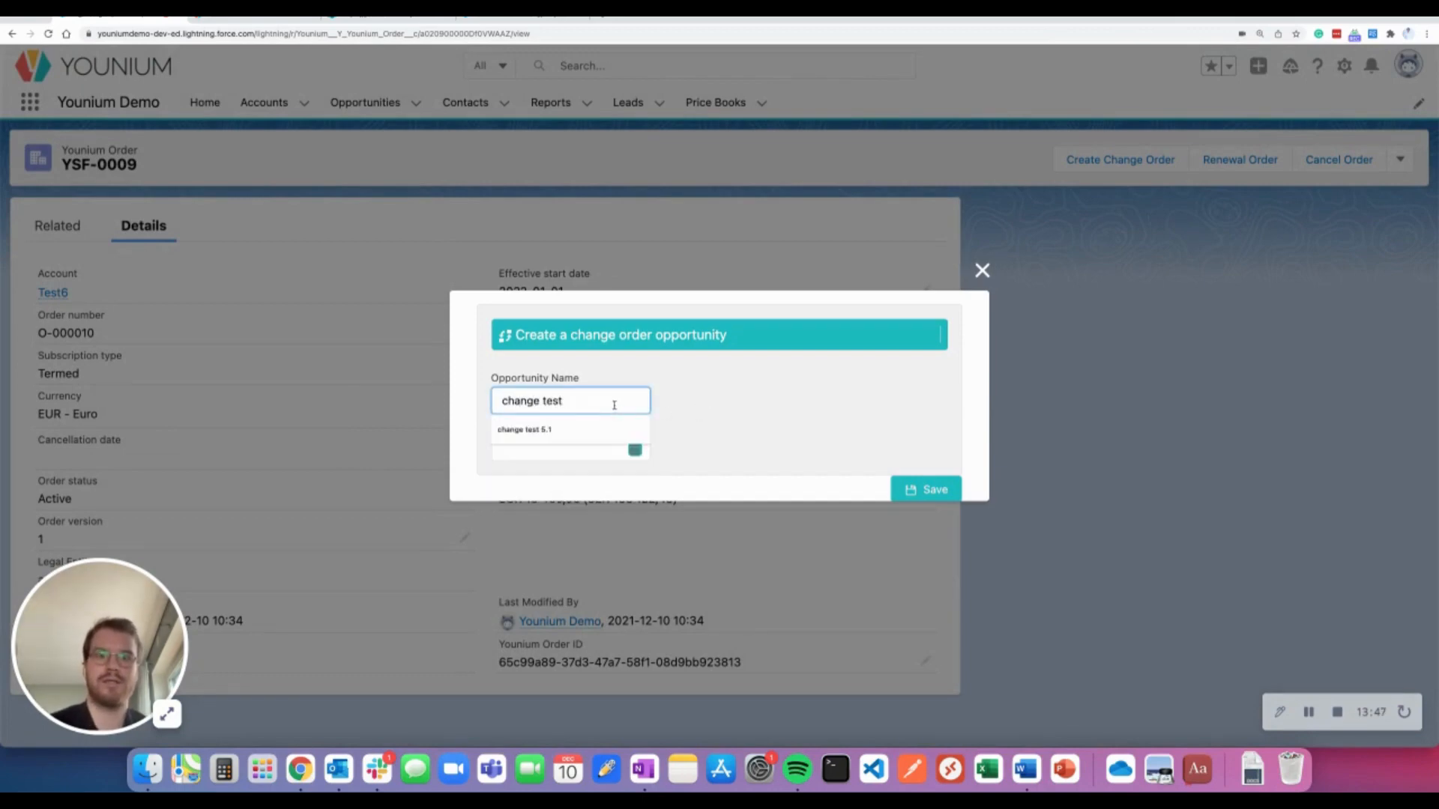
{"action": "type", "text": "6.1"}
{"action": "left_click", "coordinate": [635, 450]}
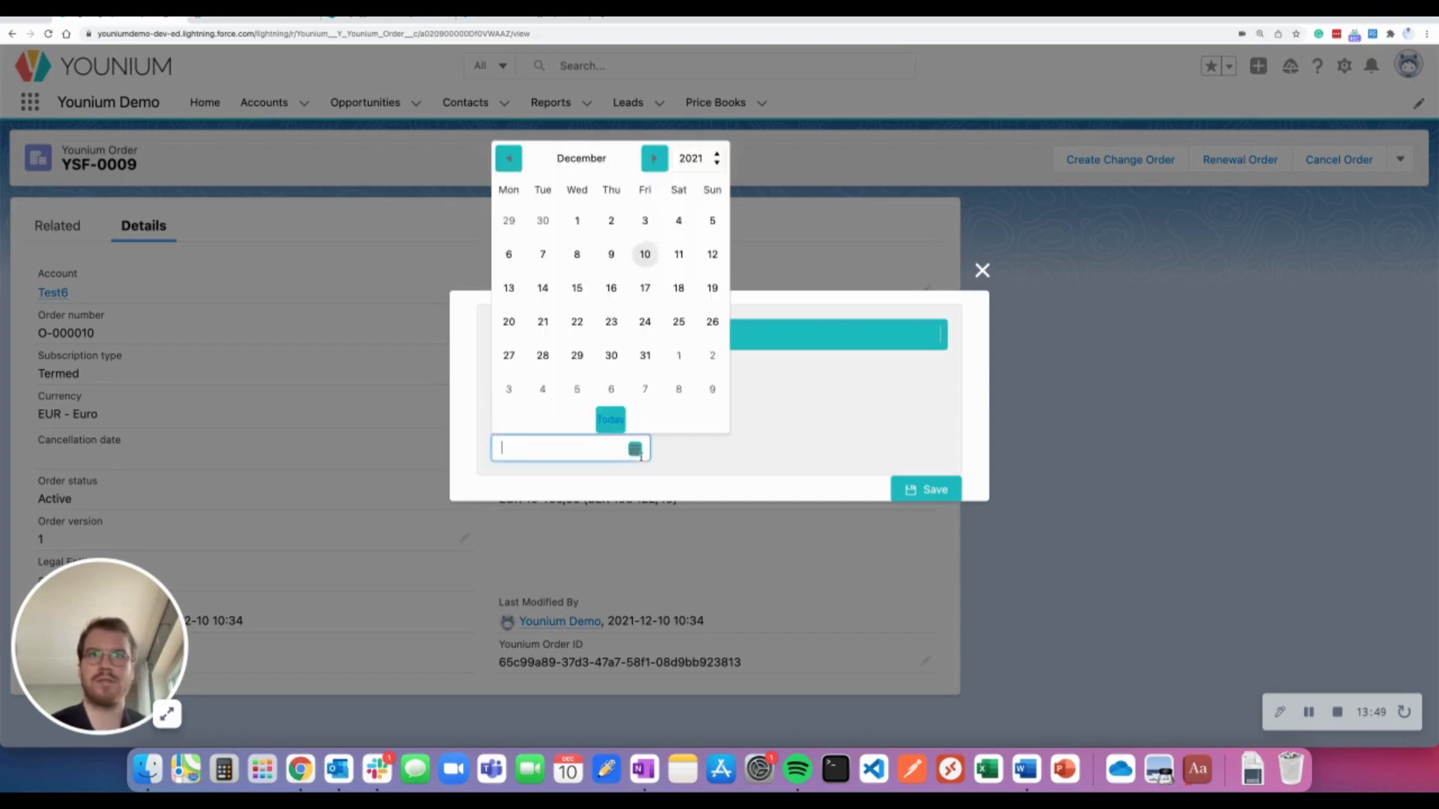
{"action": "left_click", "coordinate": [617, 424]}
{"action": "left_click", "coordinate": [907, 491]}
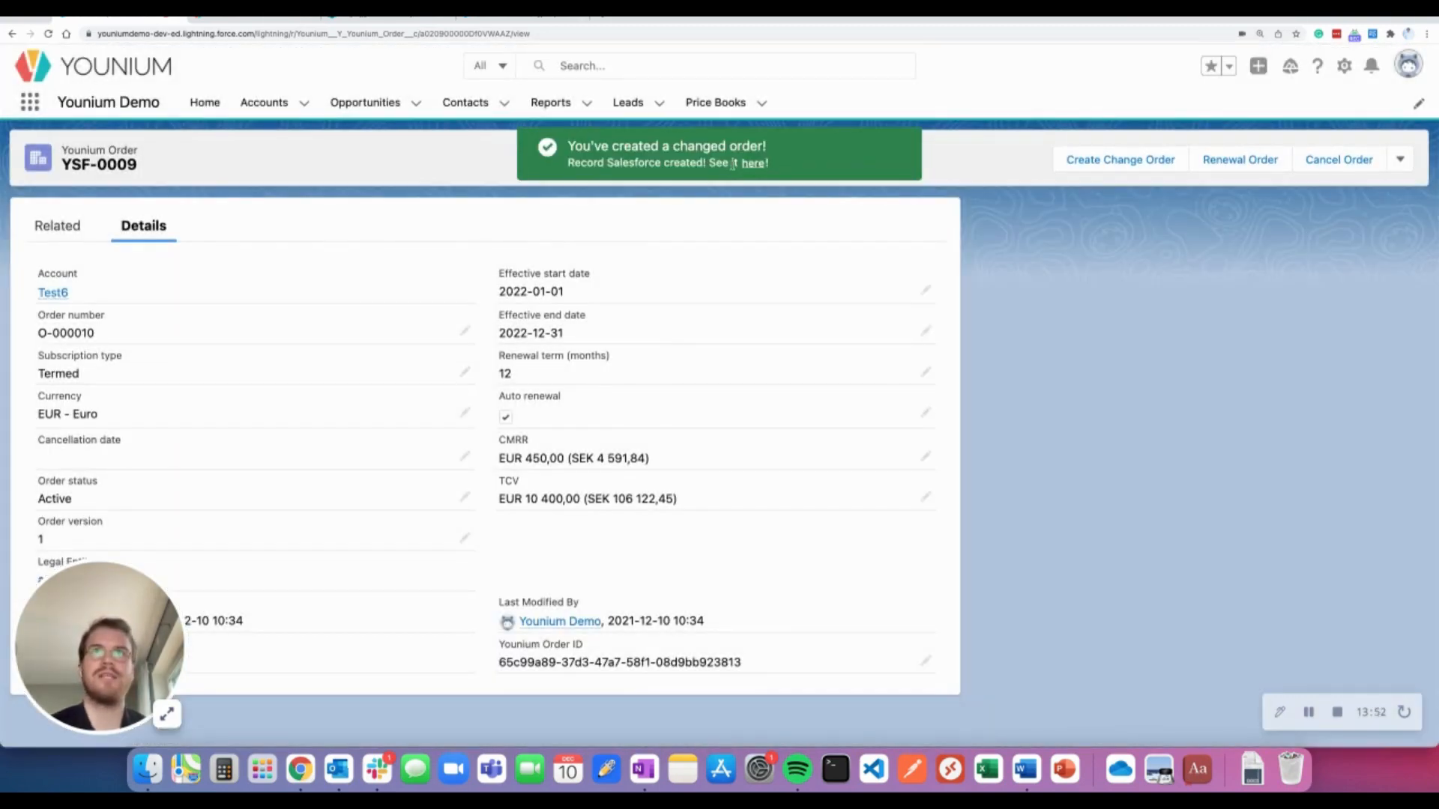
{"action": "left_click", "coordinate": [367, 103]}
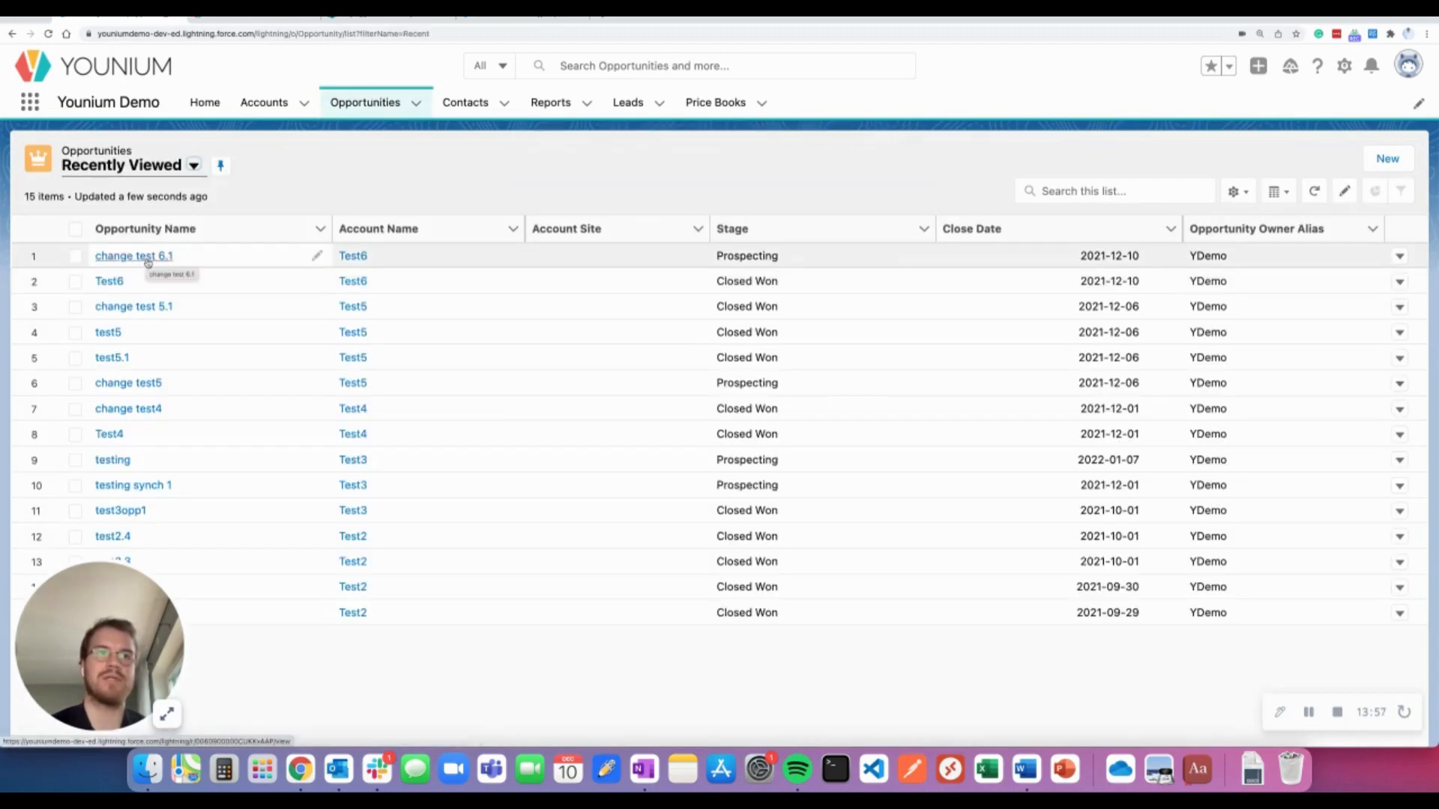
Open the 'change test 6.1' opportunity, then show Younium's Orders list topped by O-000010
{"action": "left_click", "coordinate": [148, 259]}
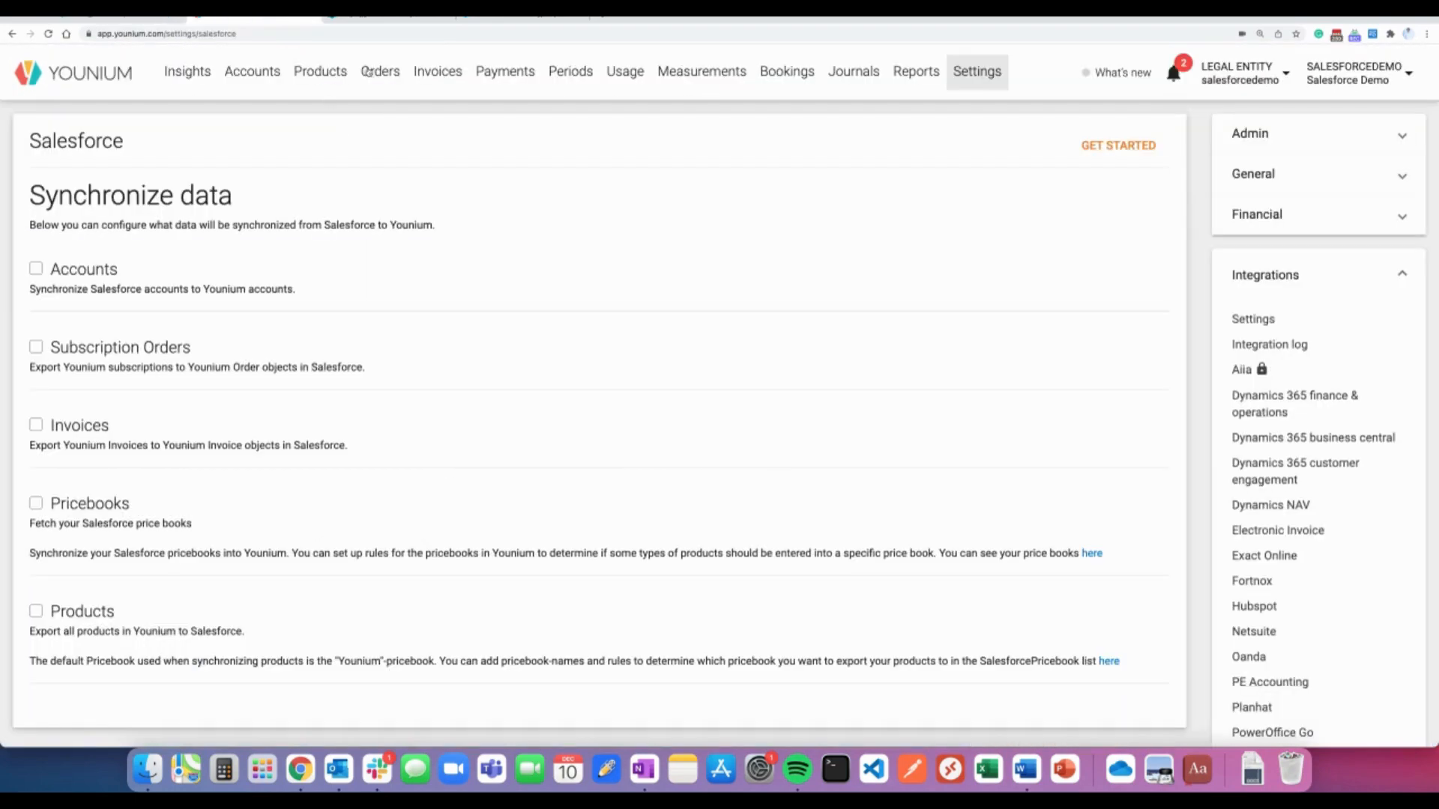
{"action": "left_click", "coordinate": [368, 72]}
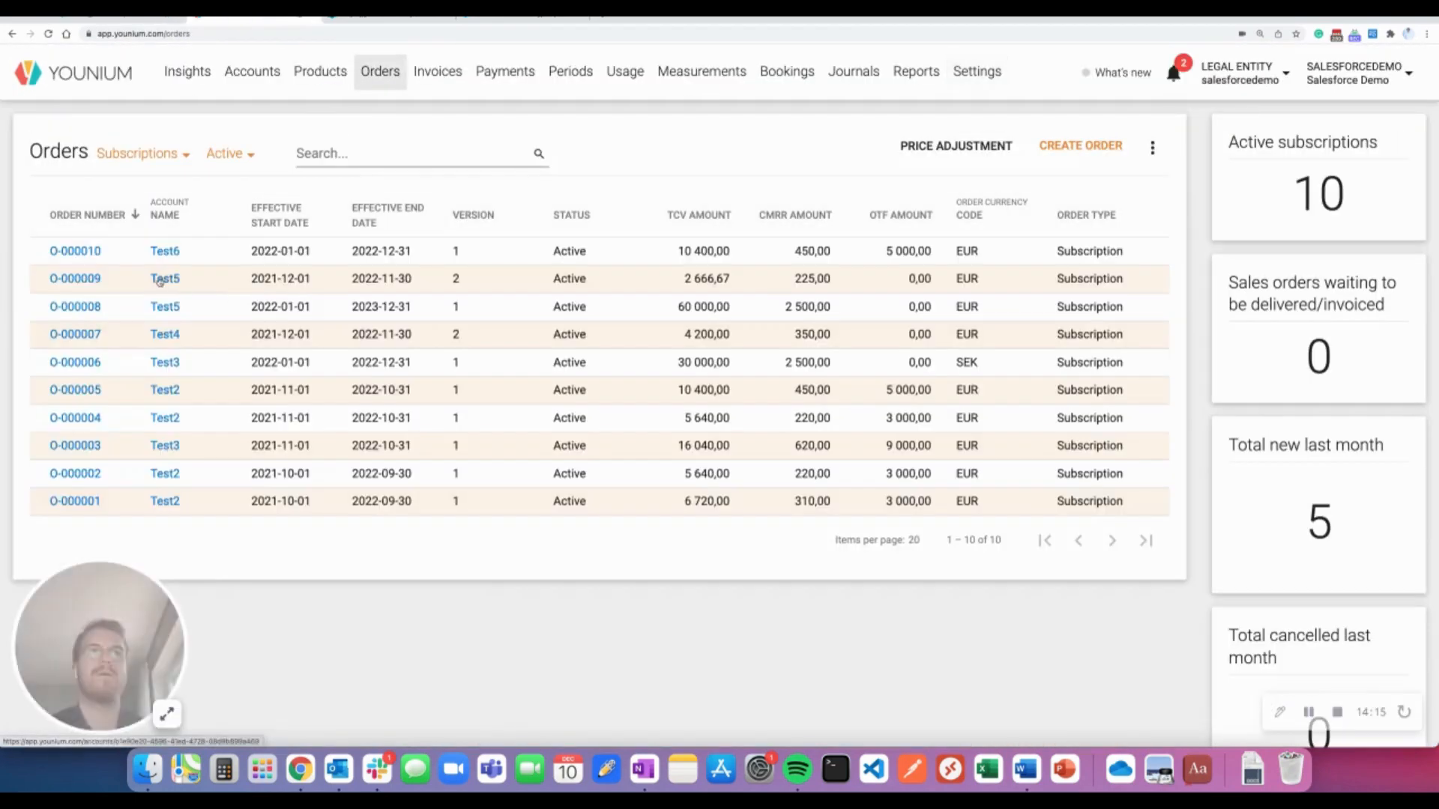